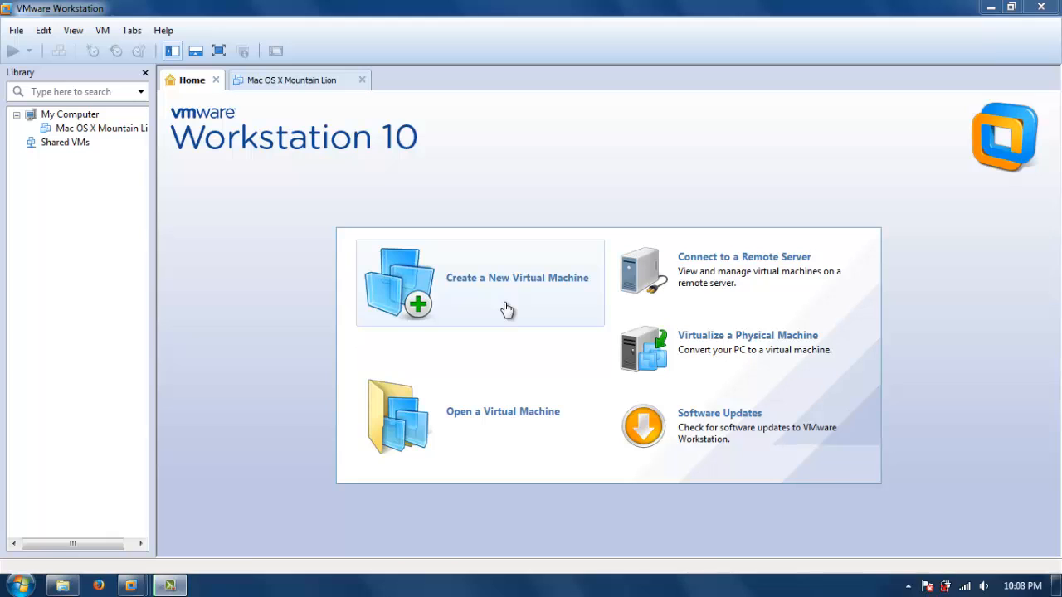
Open the Mac OS X Mountain Lion virtual machine's settings and start adding a new virtual hard disk.
{"action": "left_click", "coordinate": [92, 129]}
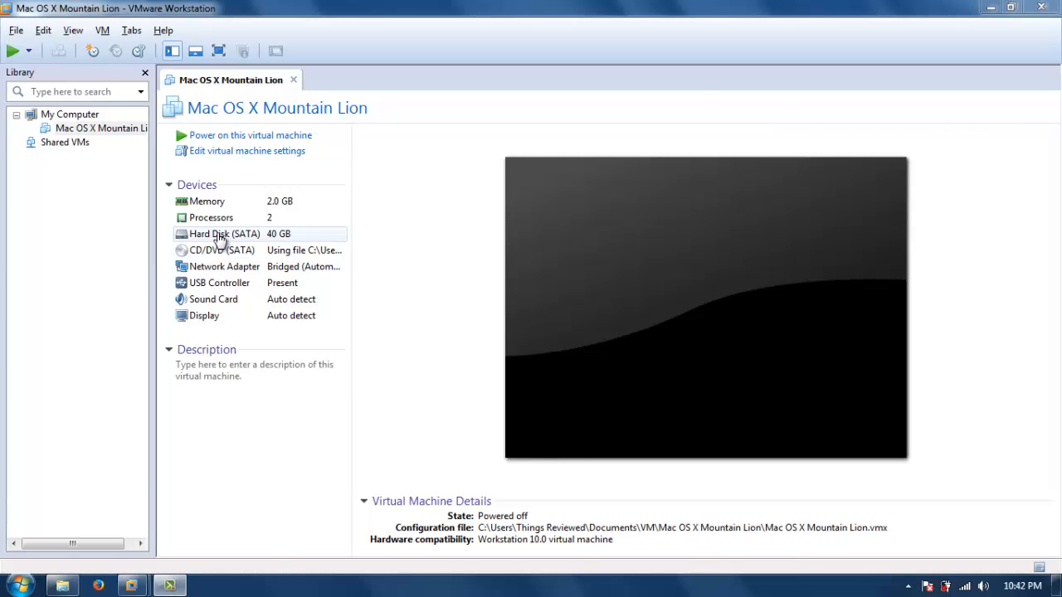
{"action": "left_click", "coordinate": [222, 153]}
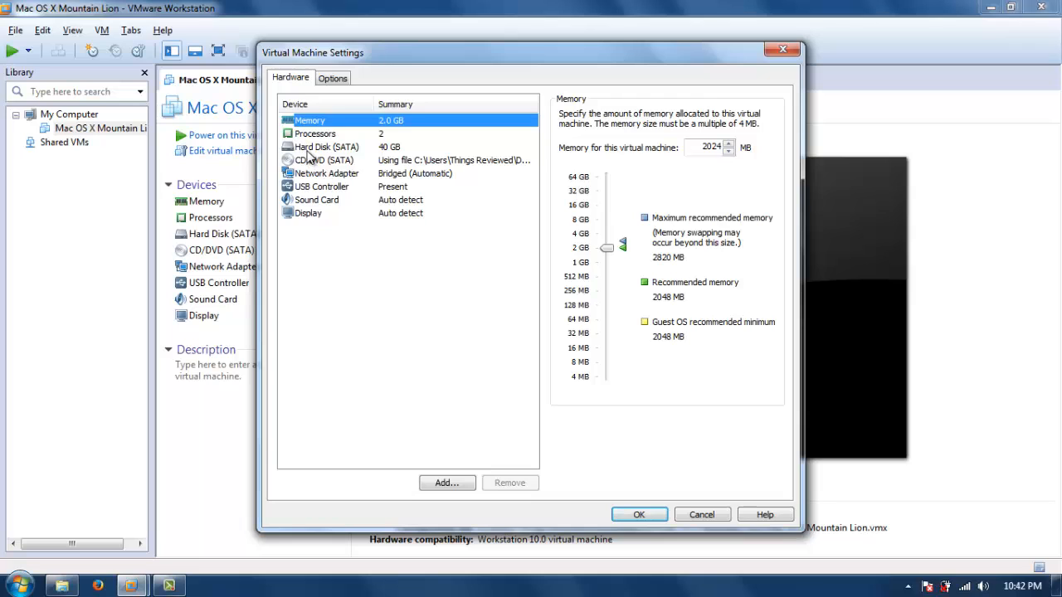
{"action": "left_click", "coordinate": [448, 483]}
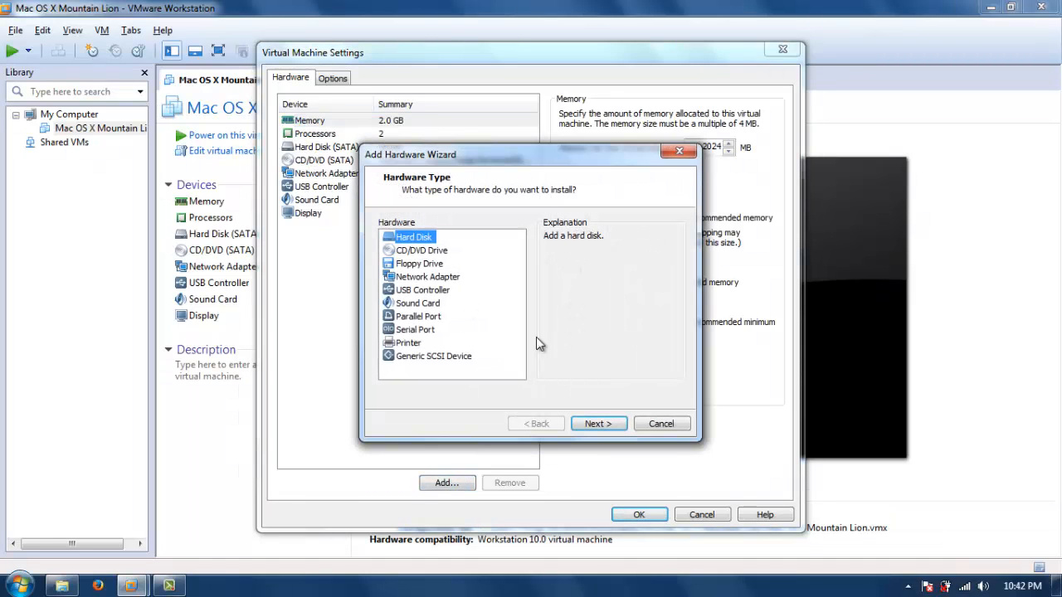
{"action": "left_click", "coordinate": [599, 425]}
{"action": "left_click", "coordinate": [622, 432]}
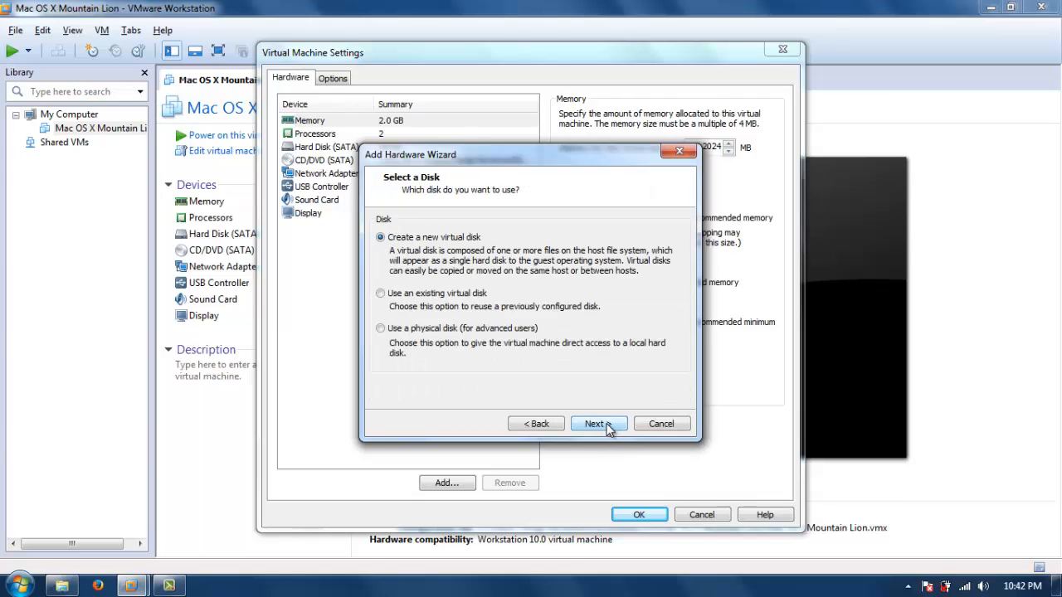
{"action": "left_click", "coordinate": [599, 424]}
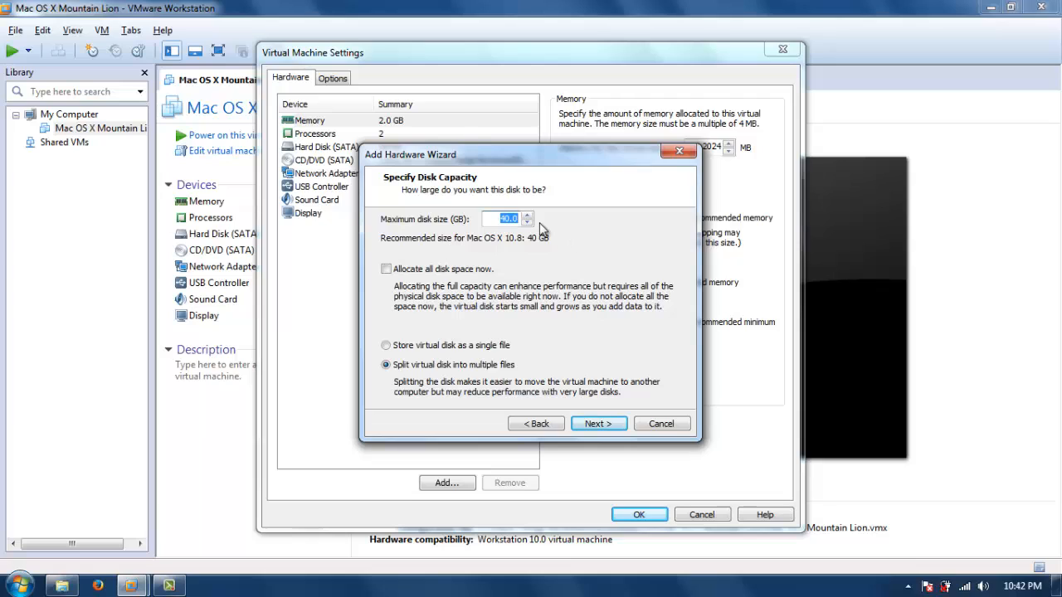
Set the new disk's maximum size to 10 GB and store it as a single file.
{"action": "type", "text": "10"}
{"action": "left_click", "coordinate": [425, 351]}
{"action": "left_click", "coordinate": [616, 425]}
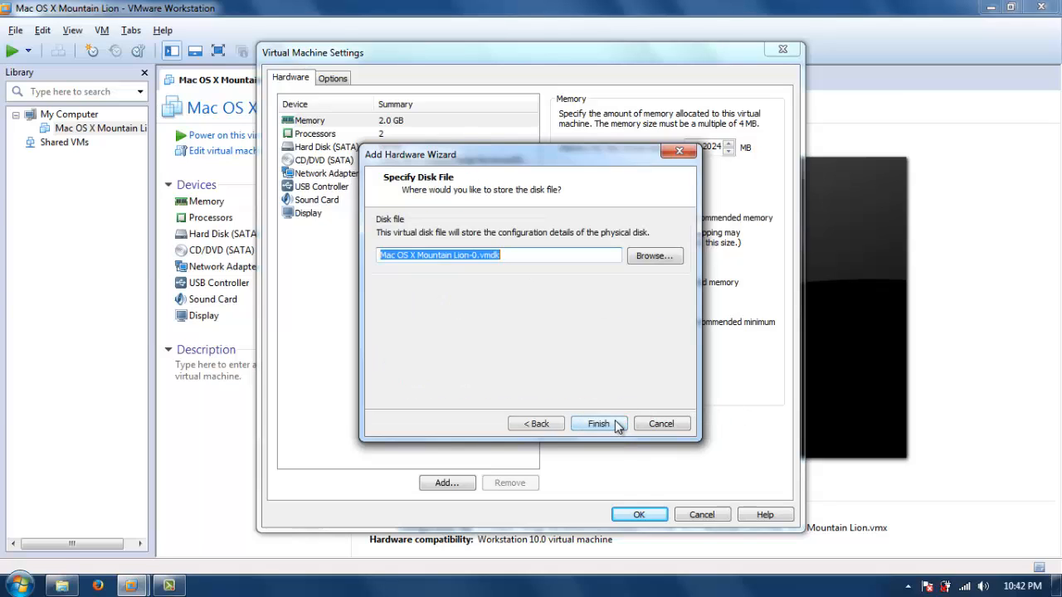
Name the disk file OSX_INSTALLER.vmdk and finish adding the hard disk.
{"action": "left_click", "coordinate": [466, 258]}
{"action": "left_click_drag", "start_coordinate": [477, 257], "coordinate": [152, 236]}
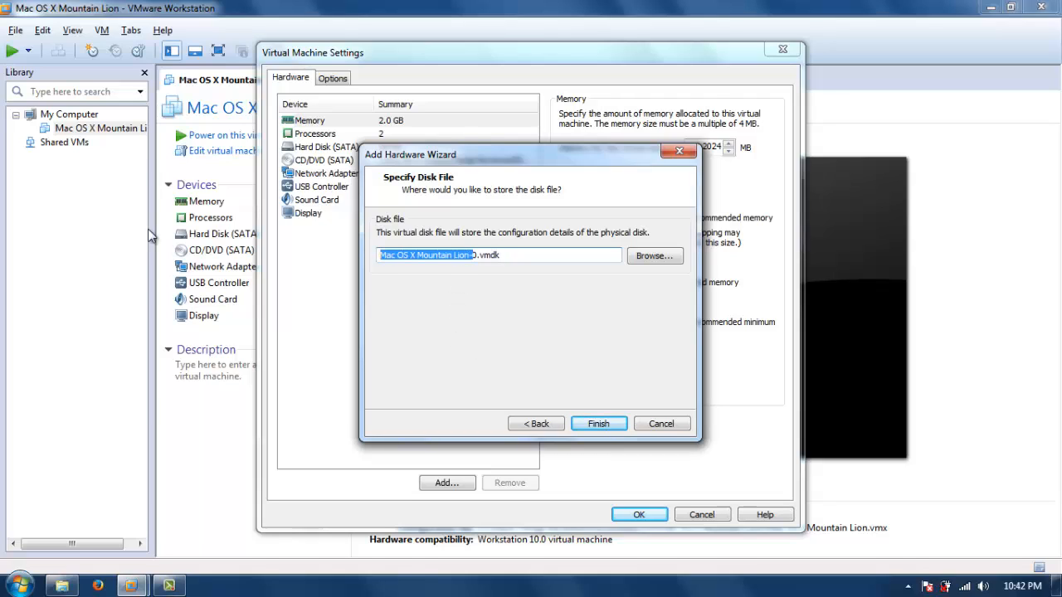
{"action": "key", "text": "BackSpace"}
{"action": "type", "text": "OSX_I"}
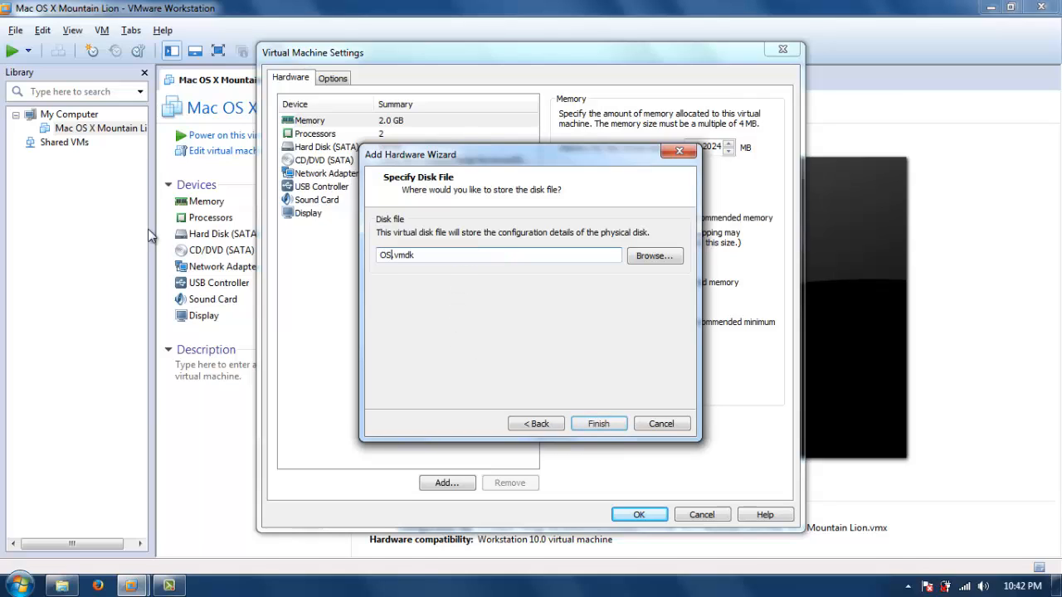
{"action": "type", "text": "NSTALLER"}
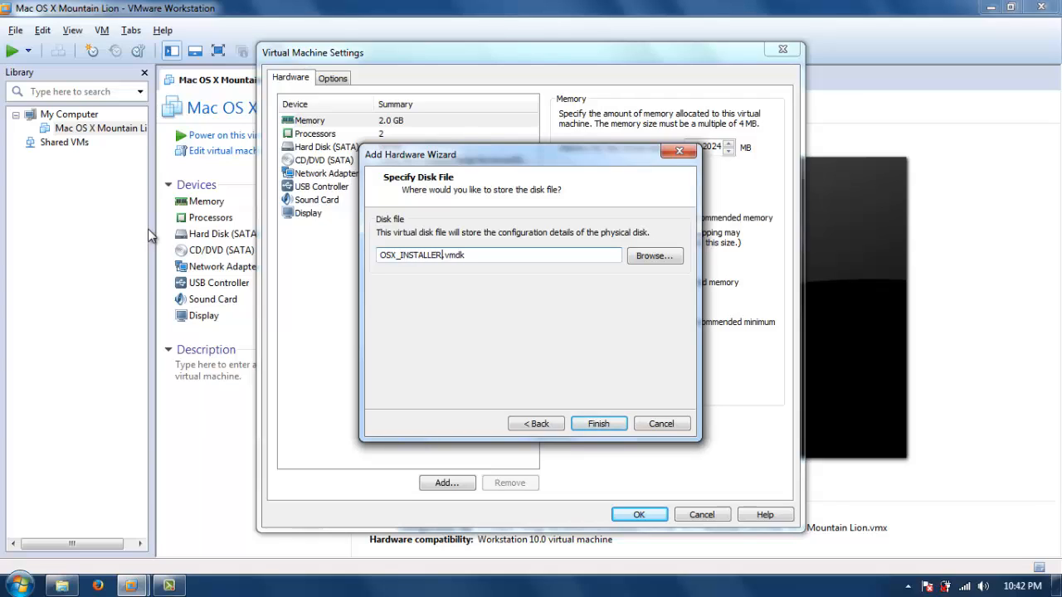
{"action": "left_click", "coordinate": [599, 424]}
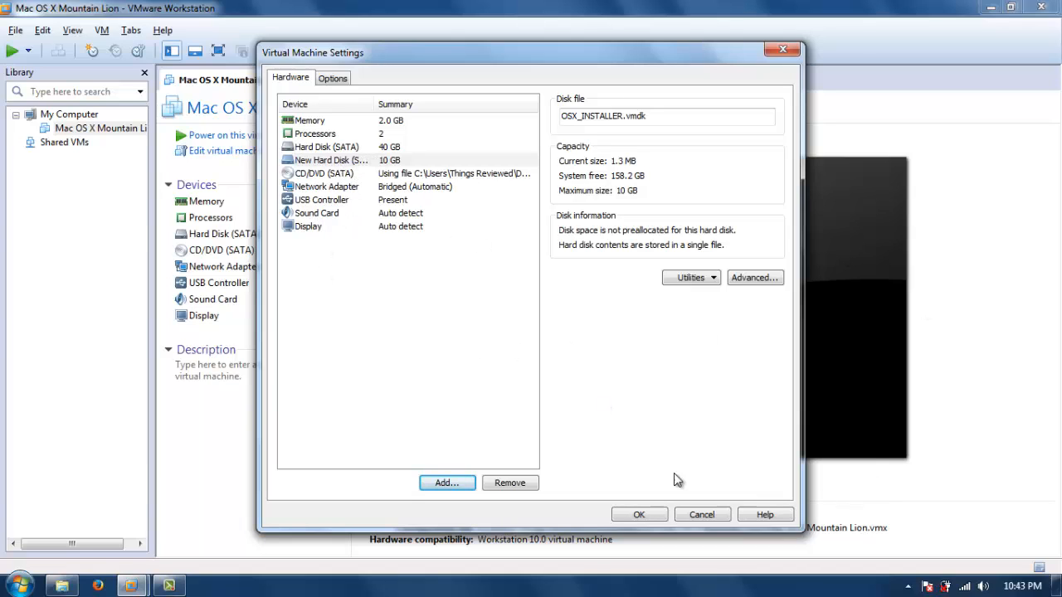
Open the ISO image browser for the virtual CD/DVD drive.
{"action": "left_click", "coordinate": [337, 176]}
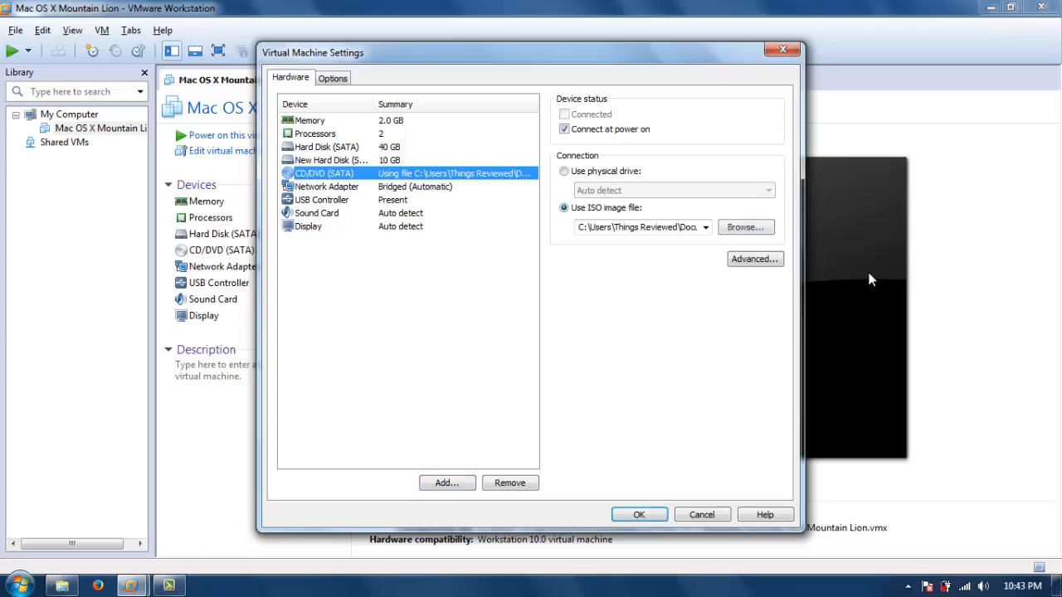
{"action": "left_click", "coordinate": [751, 233]}
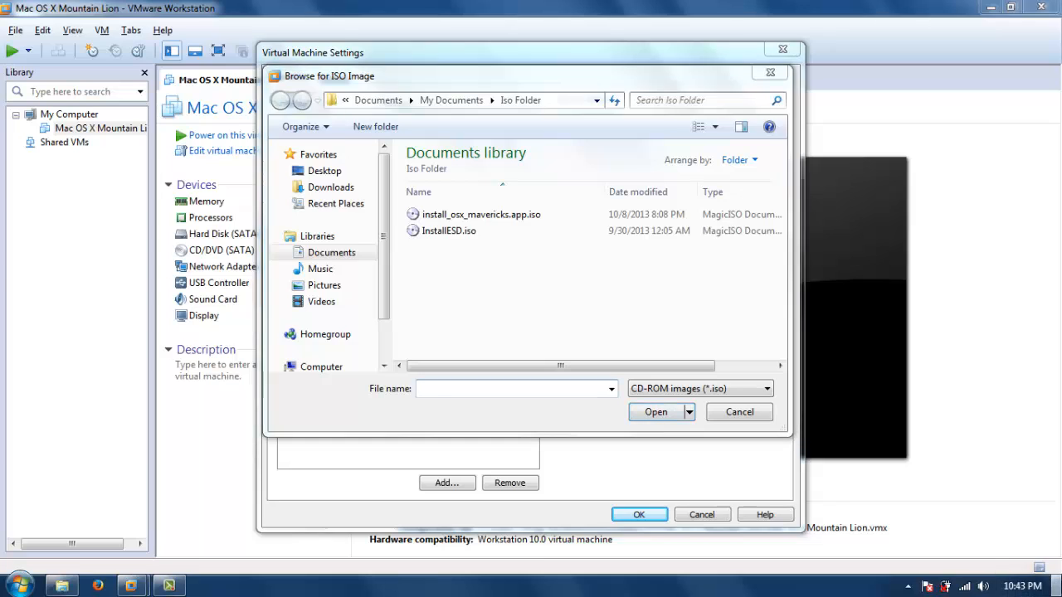
Switch to the desktop and launch UltraISO, continuing in trial mode.
{"action": "left_click", "coordinate": [1058, 585]}
{"action": "left_click", "coordinate": [546, 226]}
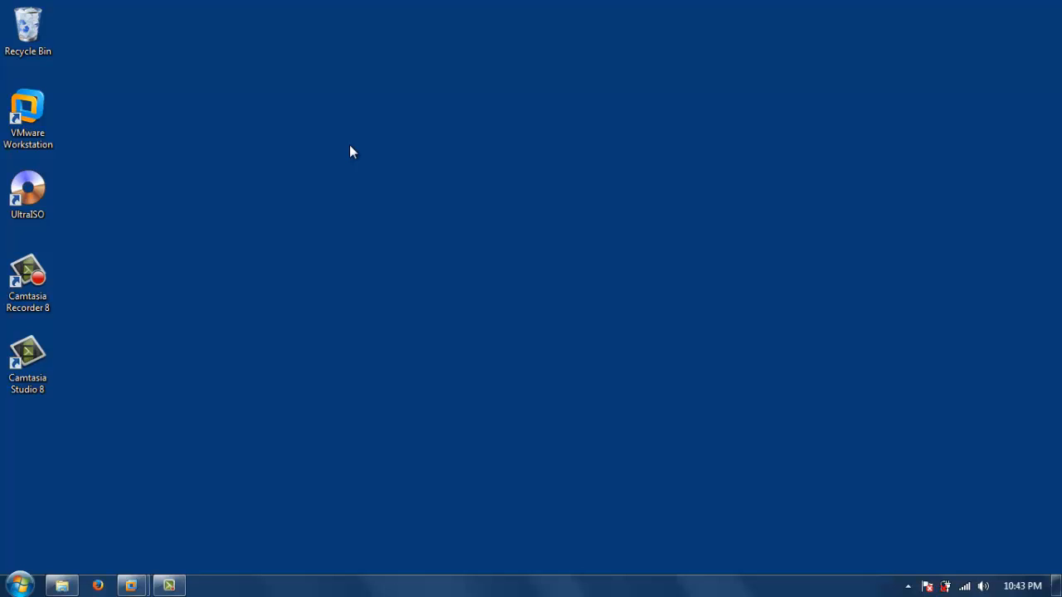
{"action": "double_click", "coordinate": [27, 362]}
{"action": "double_click", "coordinate": [33, 208]}
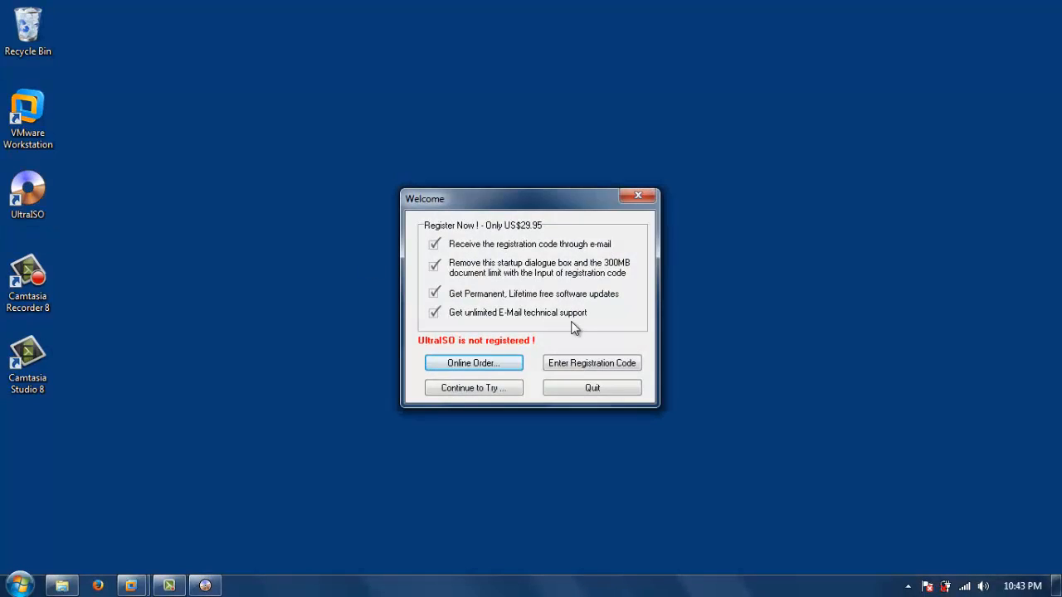
{"action": "left_click", "coordinate": [484, 395]}
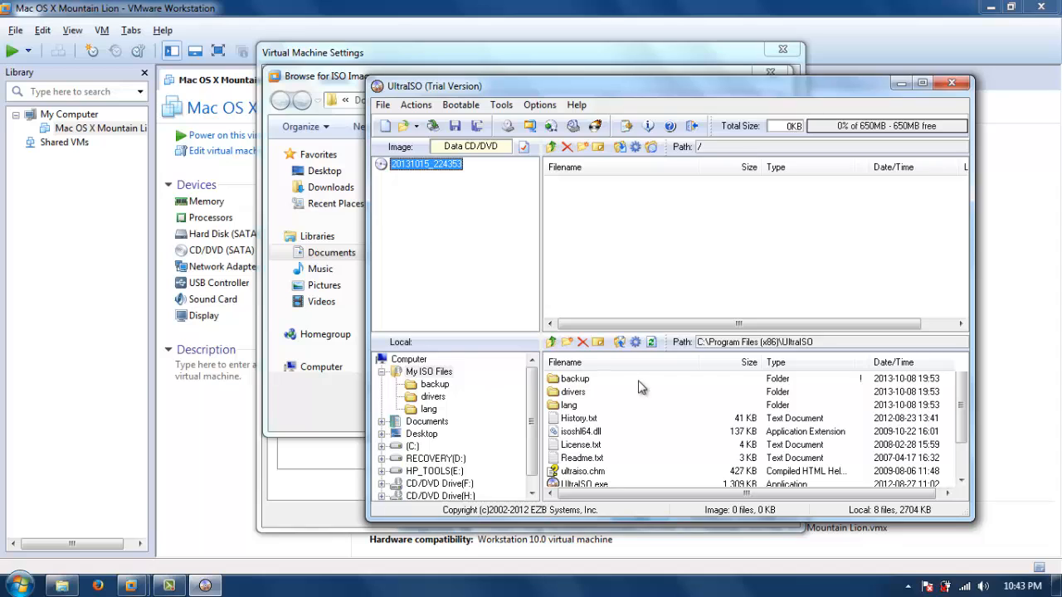
Try to set up a UltraISO conversion of install_osx_mavericks.app.iso, then close the converter and UltraISO.
{"action": "left_click", "coordinate": [507, 108]}
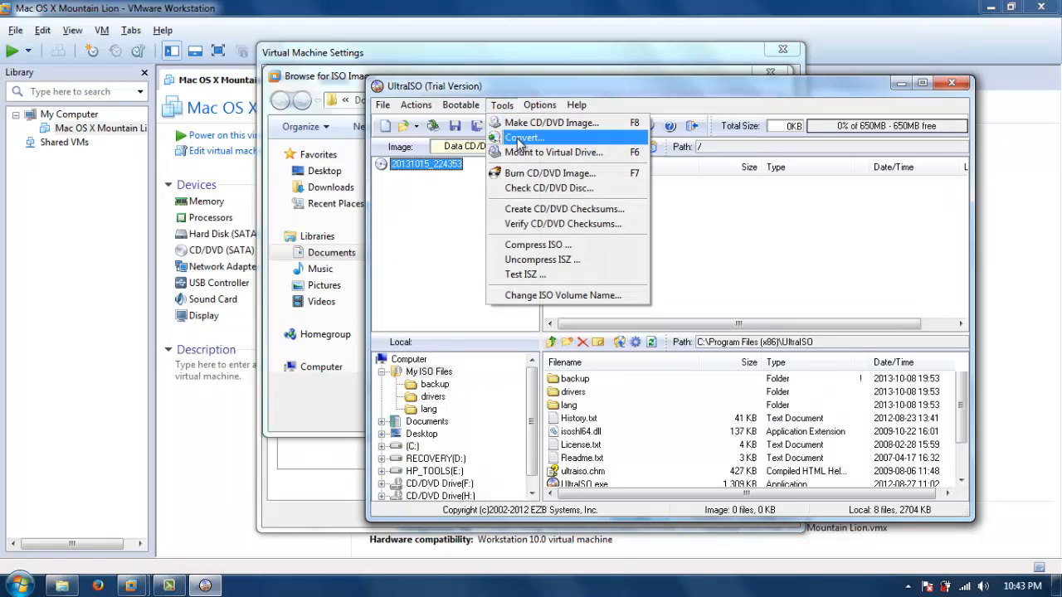
{"action": "left_click", "coordinate": [519, 139]}
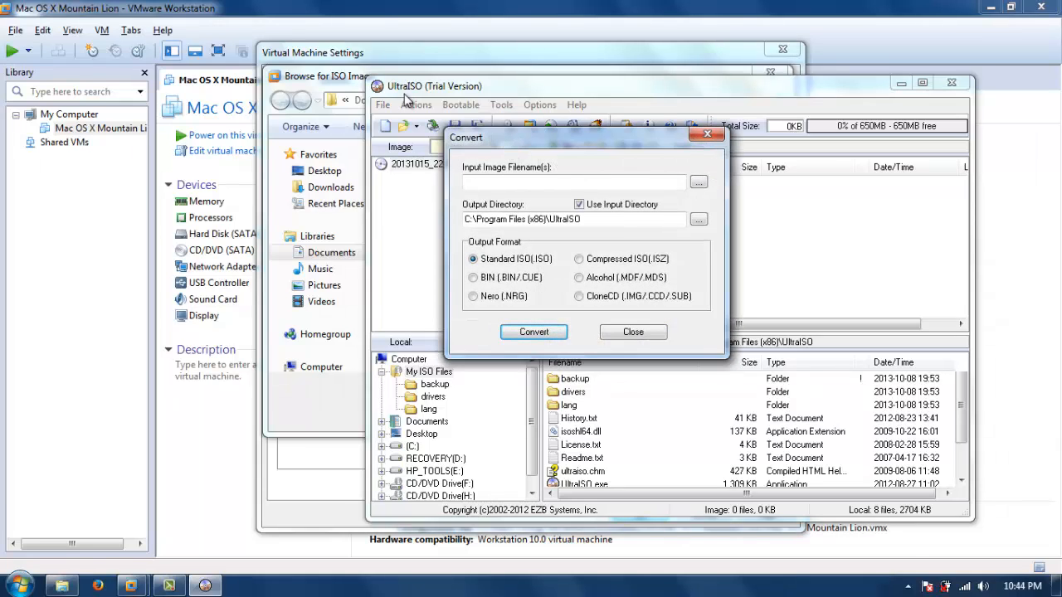
{"action": "left_click", "coordinate": [699, 182]}
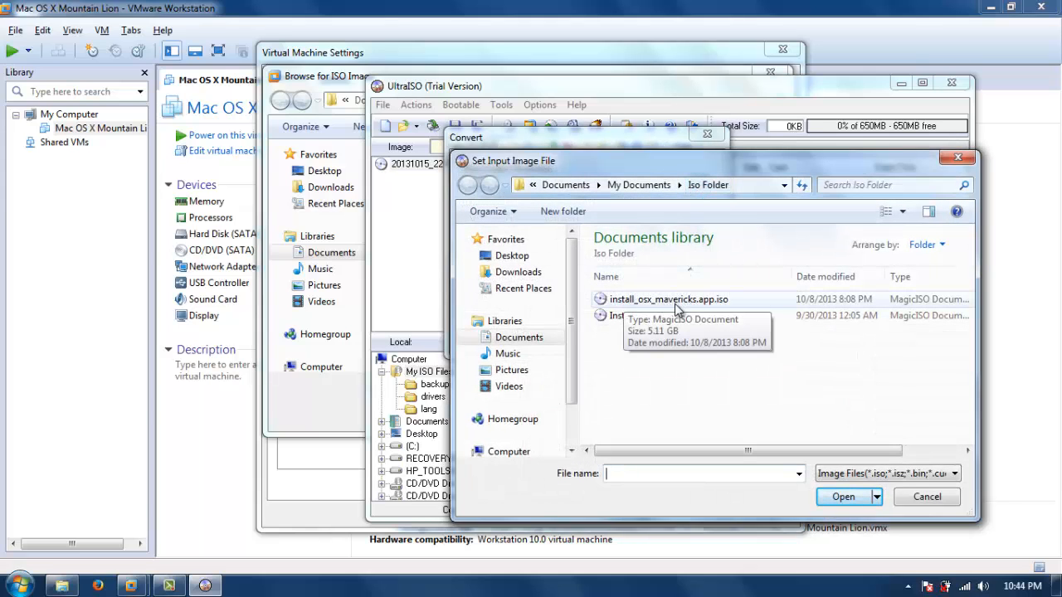
{"action": "left_click", "coordinate": [724, 306]}
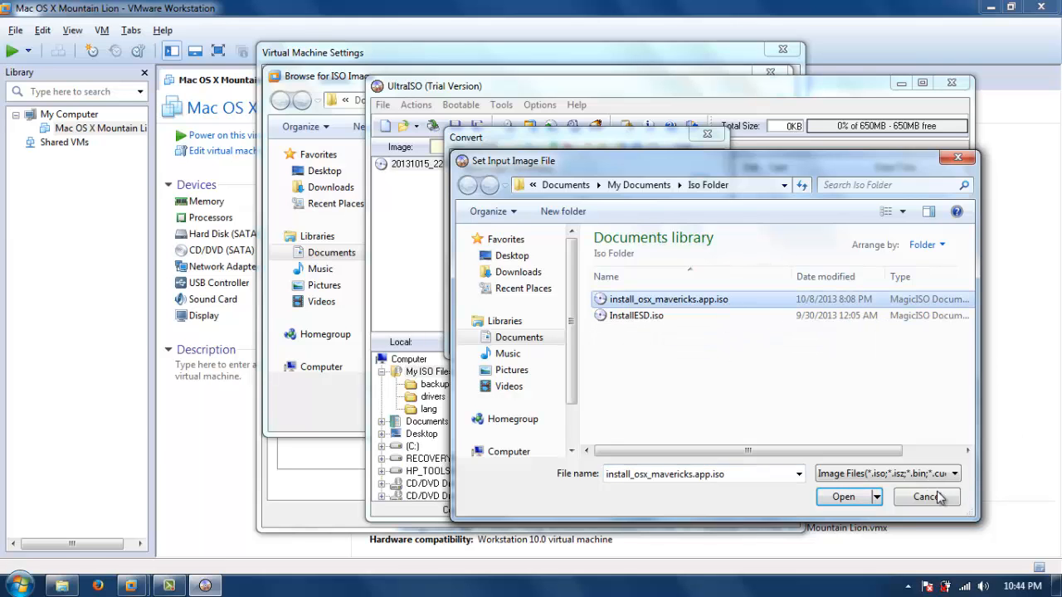
{"action": "left_click", "coordinate": [863, 498]}
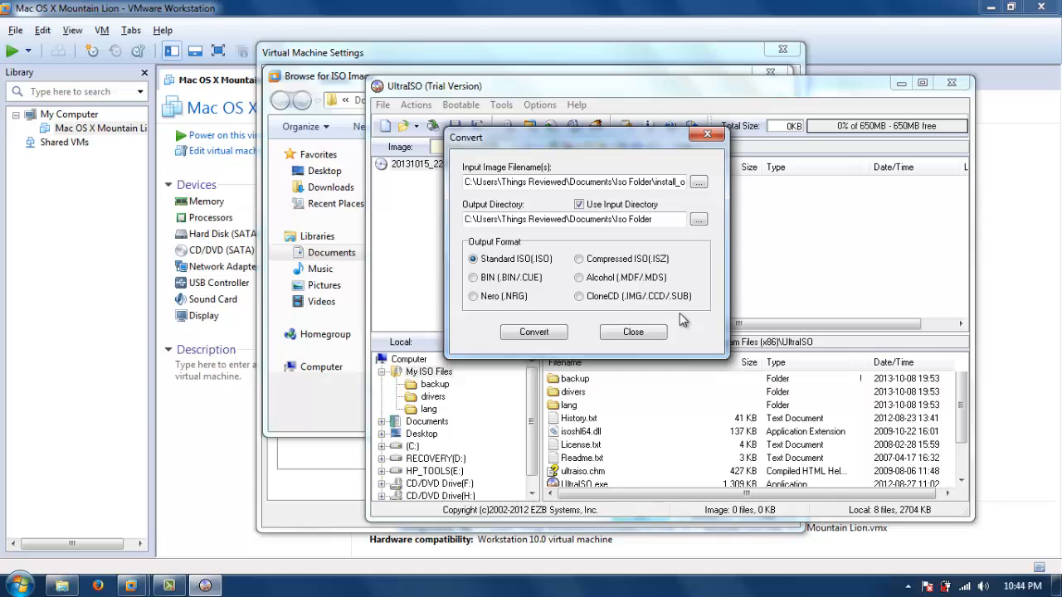
{"action": "left_click", "coordinate": [707, 134]}
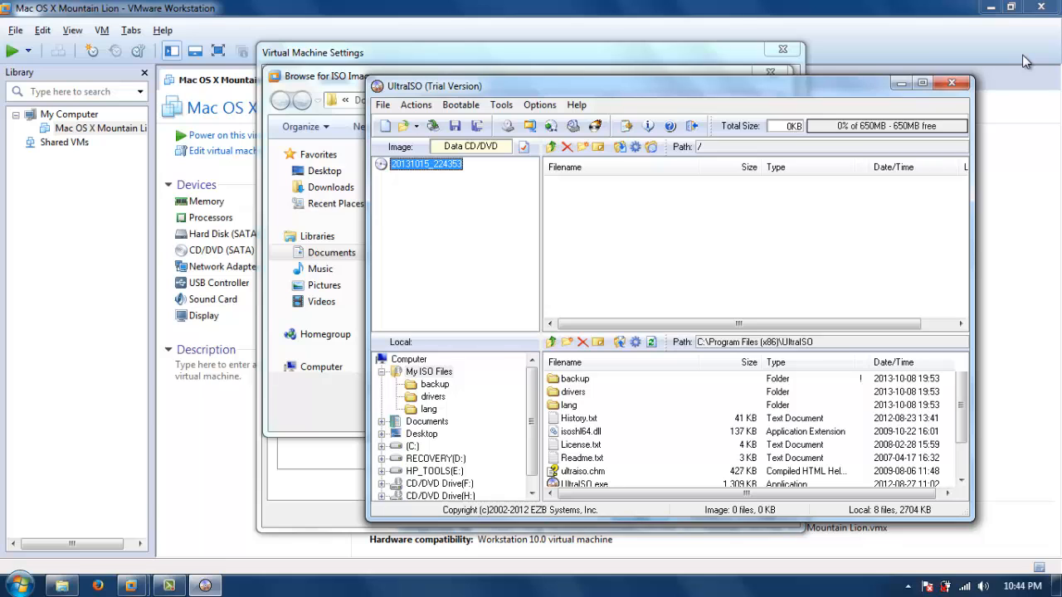
{"action": "left_click", "coordinate": [965, 83]}
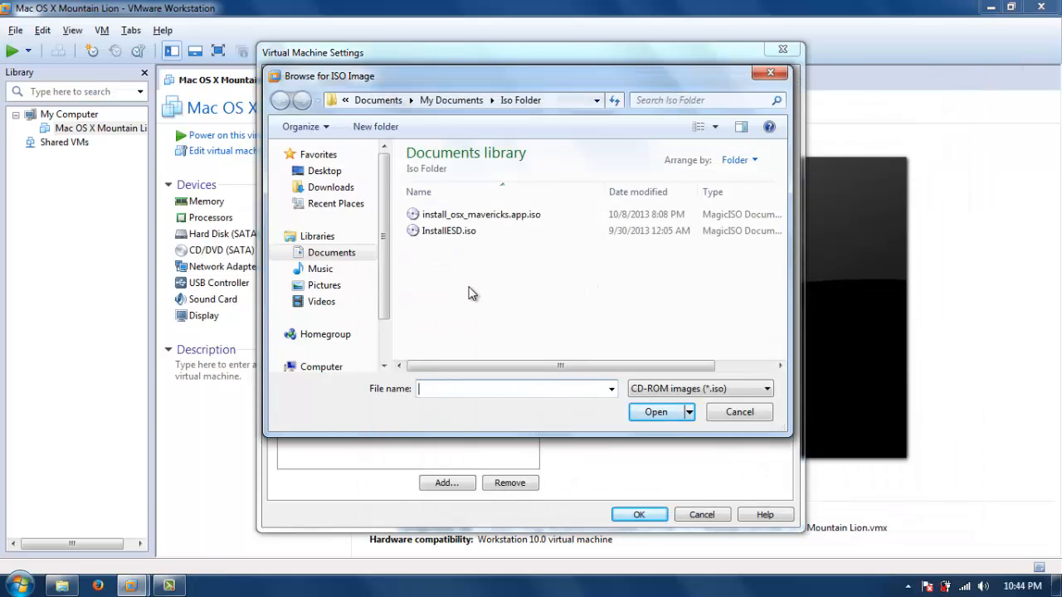
Load install_osx_mavericks.app.iso into the CD/DVD drive and save the virtual machine settings.
{"action": "left_click", "coordinate": [498, 215]}
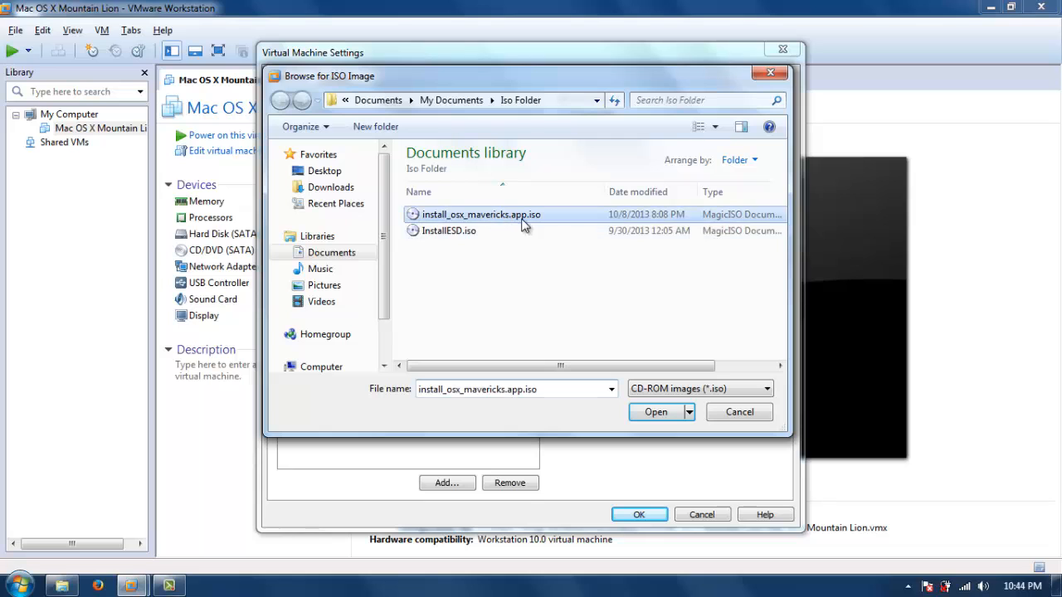
{"action": "left_click", "coordinate": [656, 412]}
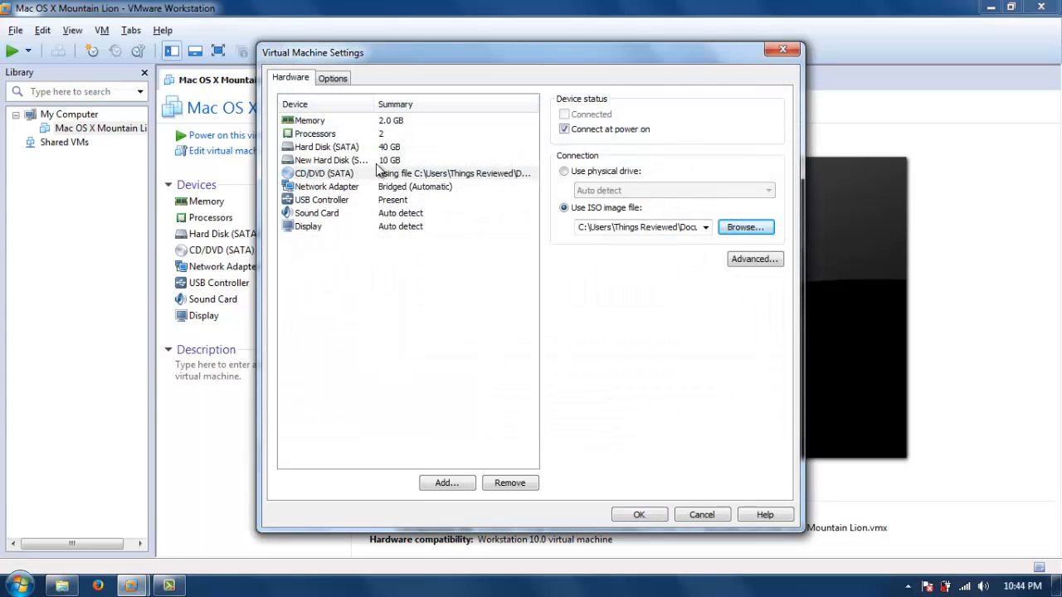
{"action": "left_click", "coordinate": [639, 515]}
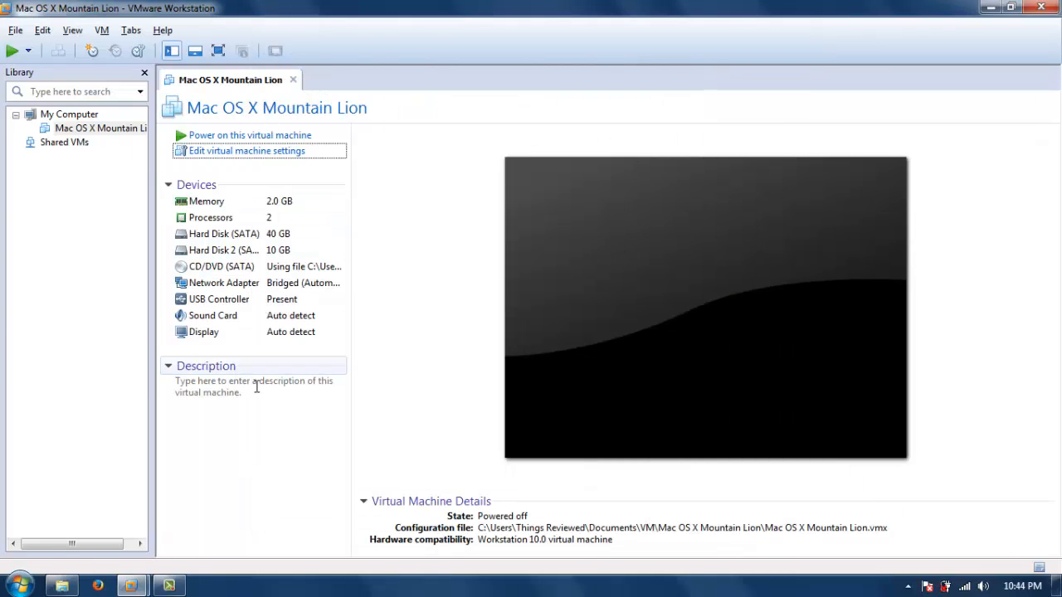
Power on the virtual machine, initialize the new disk and select the 10.74 GB disk in Disk Utility.
{"action": "left_click", "coordinate": [271, 139]}
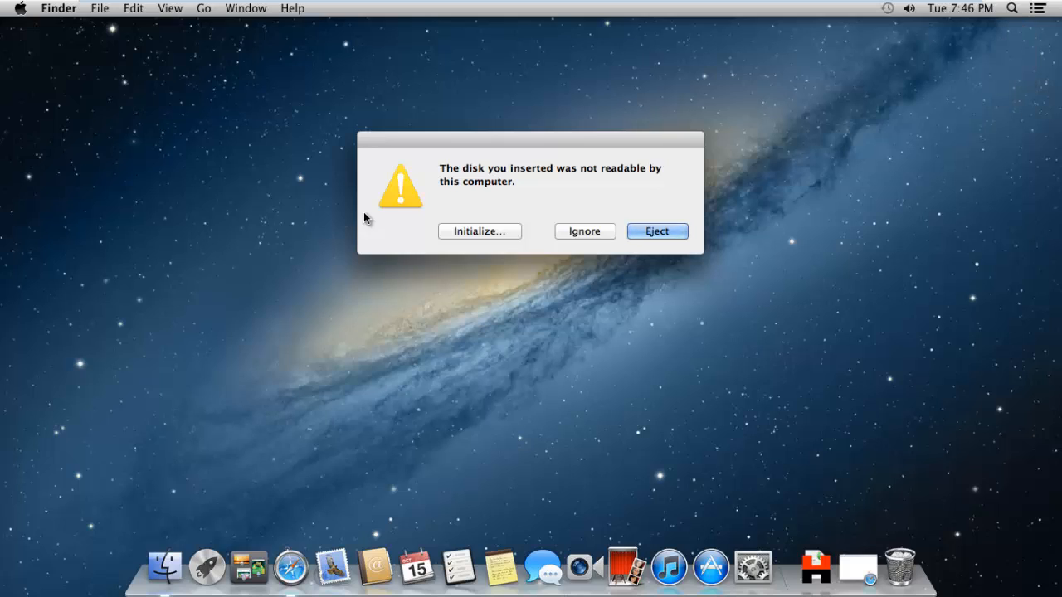
{"action": "left_click", "coordinate": [461, 237]}
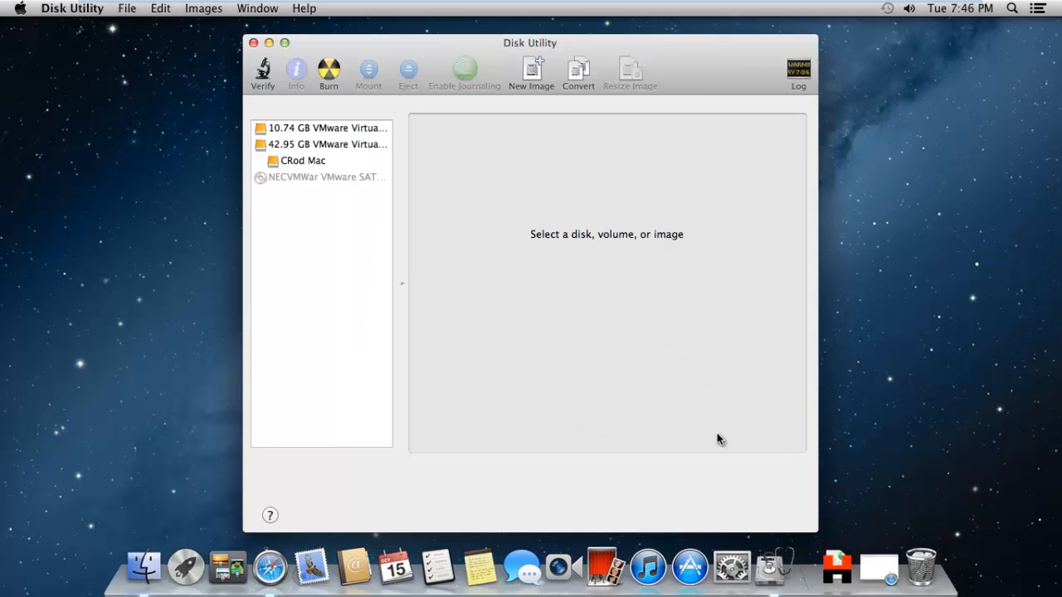
{"action": "left_click", "coordinate": [330, 130]}
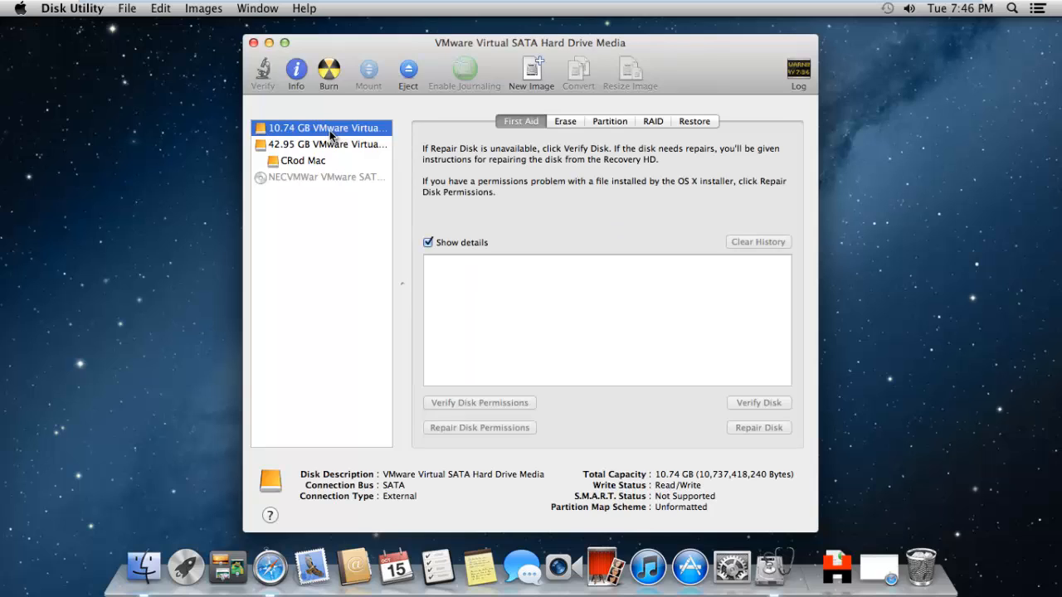
Set the selected disk's partition layout to 1 Partition.
{"action": "left_click", "coordinate": [602, 122]}
{"action": "left_click", "coordinate": [450, 170]}
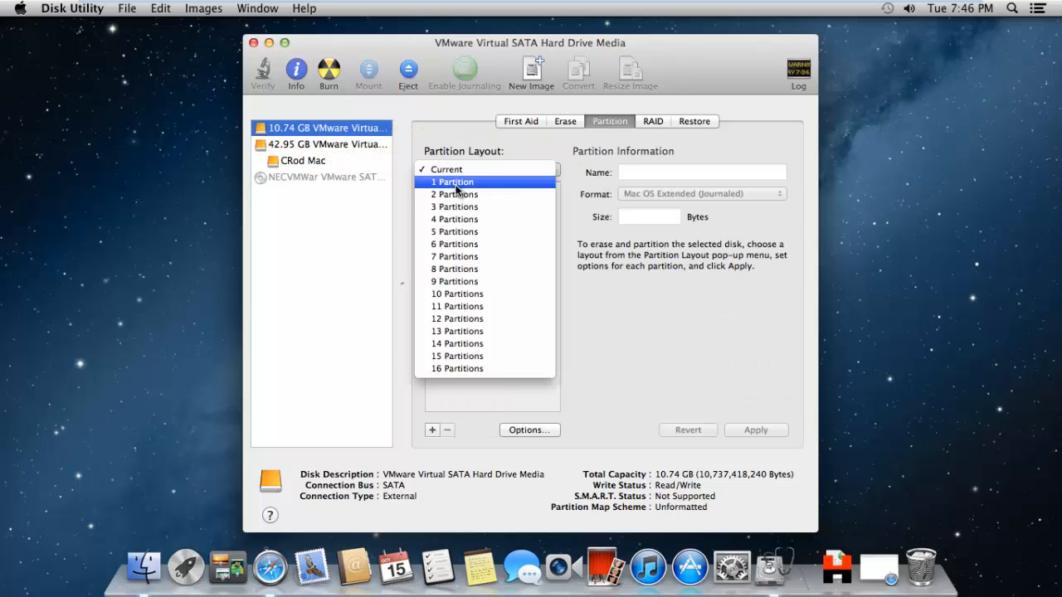
{"action": "left_click", "coordinate": [455, 182]}
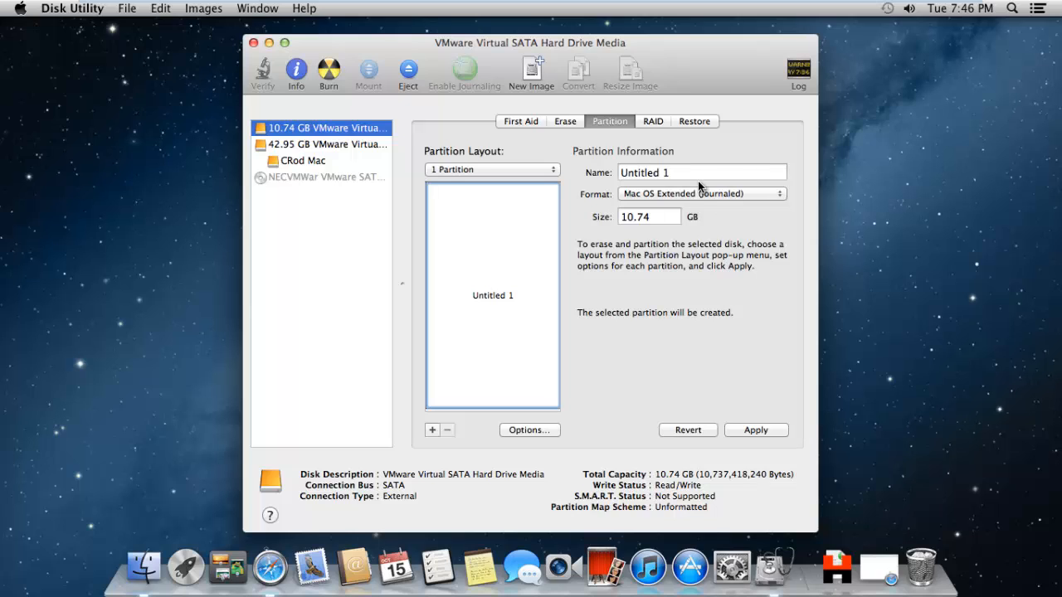
Choose the GUID Partition Table scheme and apply the partitioning to the disk.
{"action": "left_click", "coordinate": [547, 434]}
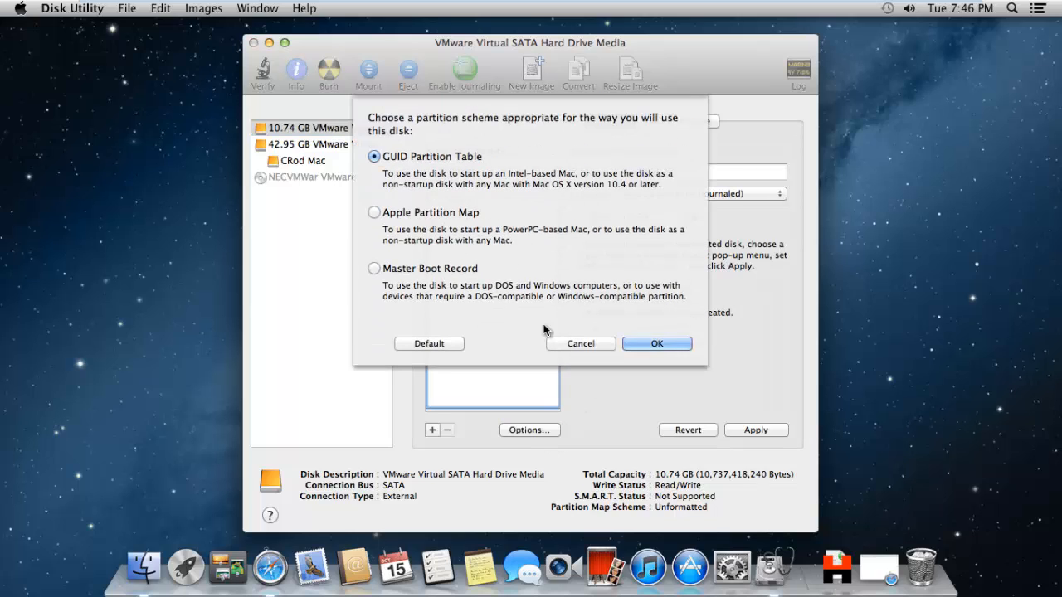
{"action": "left_click", "coordinate": [662, 344]}
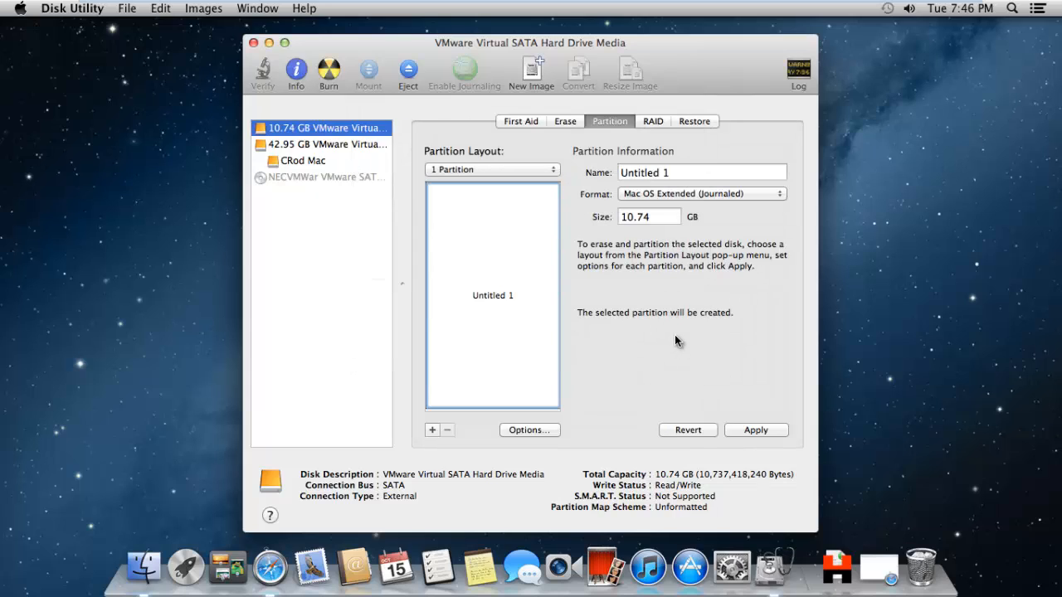
{"action": "left_click", "coordinate": [784, 435]}
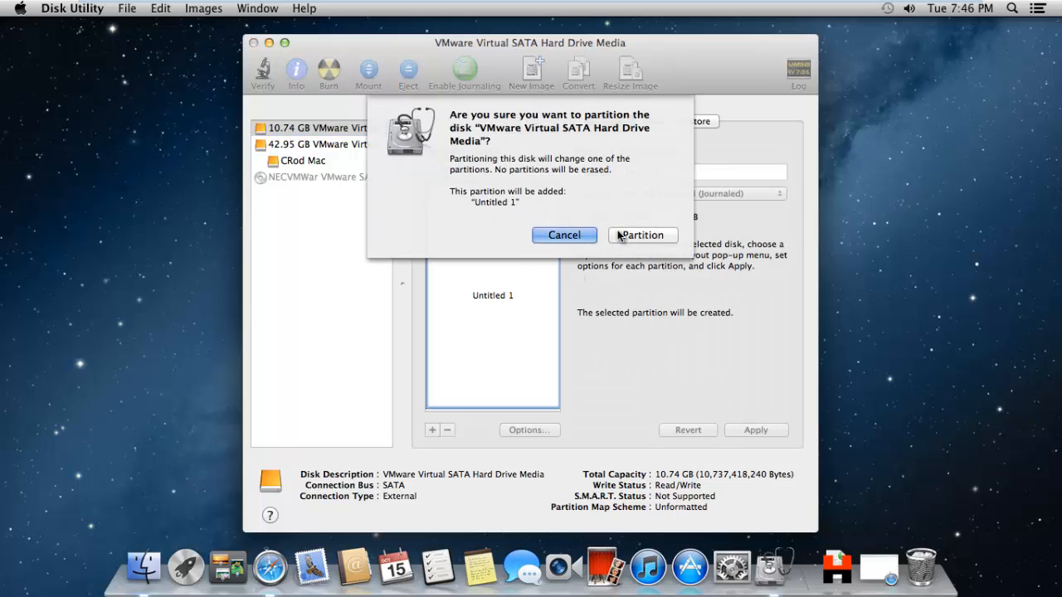
{"action": "left_click", "coordinate": [630, 239]}
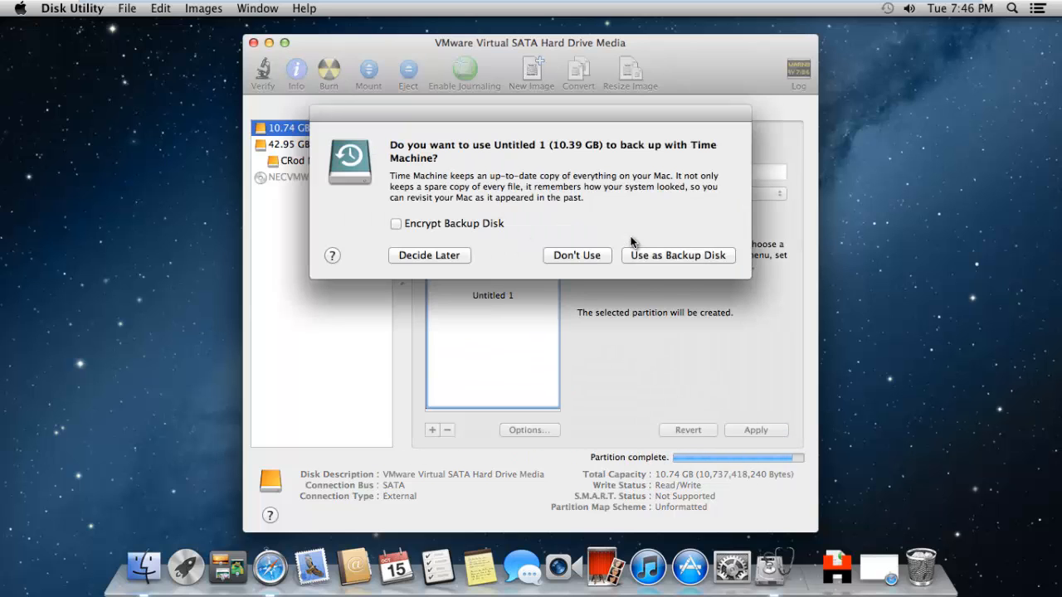
Decline Time Machine for the new volume and launch Hide unHide from the Downloads stack to reveal hidden files.
{"action": "left_click", "coordinate": [588, 258]}
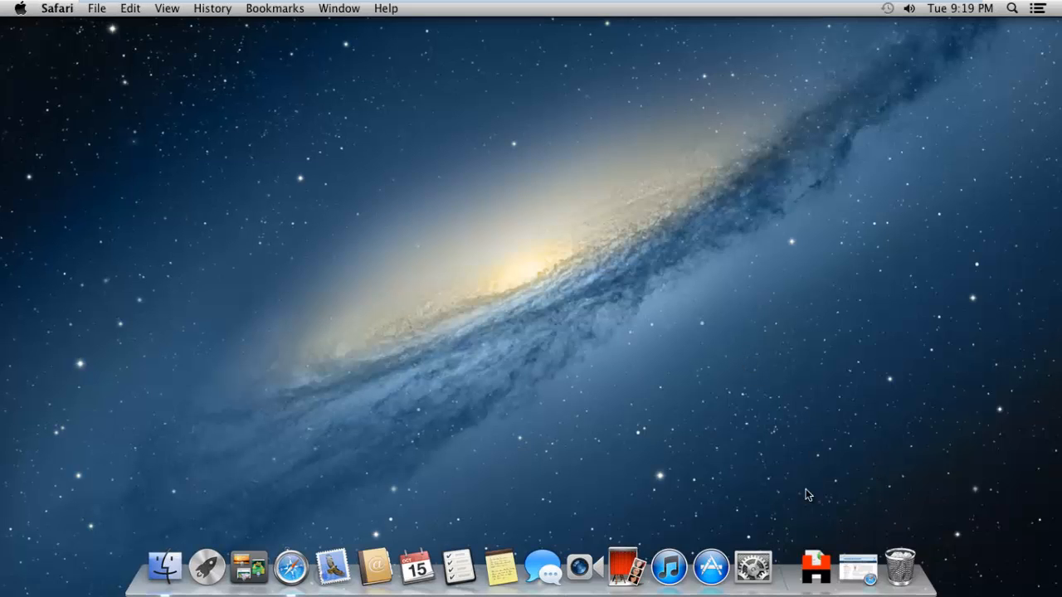
{"action": "left_click", "coordinate": [805, 563]}
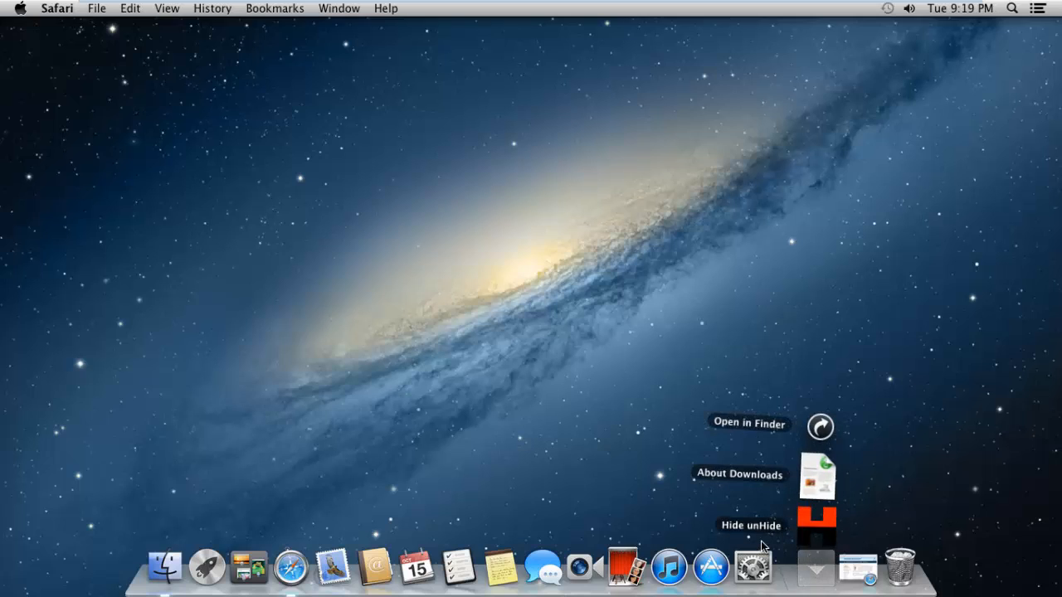
{"action": "left_click", "coordinate": [834, 519]}
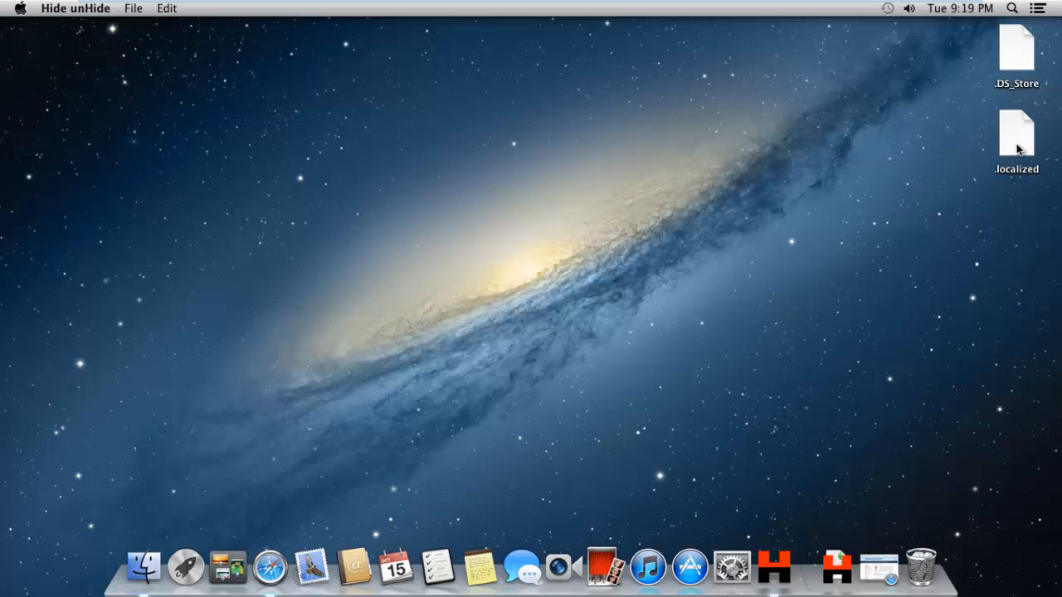
Open the package contents of Install OS X Mavericks on the mounted installer and browse into Contents/SharedSupport.
{"action": "left_click", "coordinate": [143, 571]}
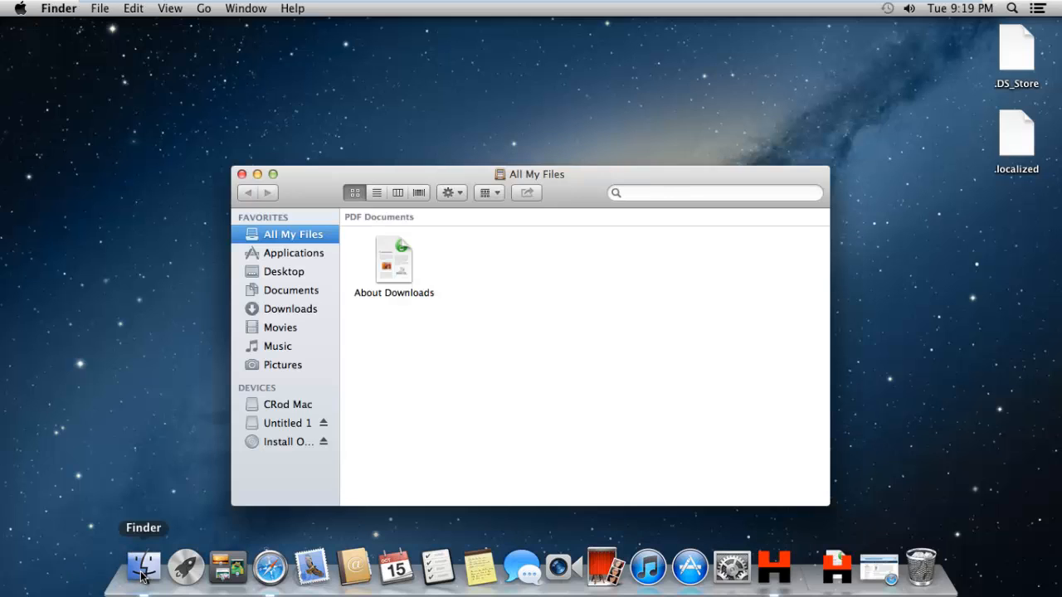
{"action": "left_click", "coordinate": [271, 445]}
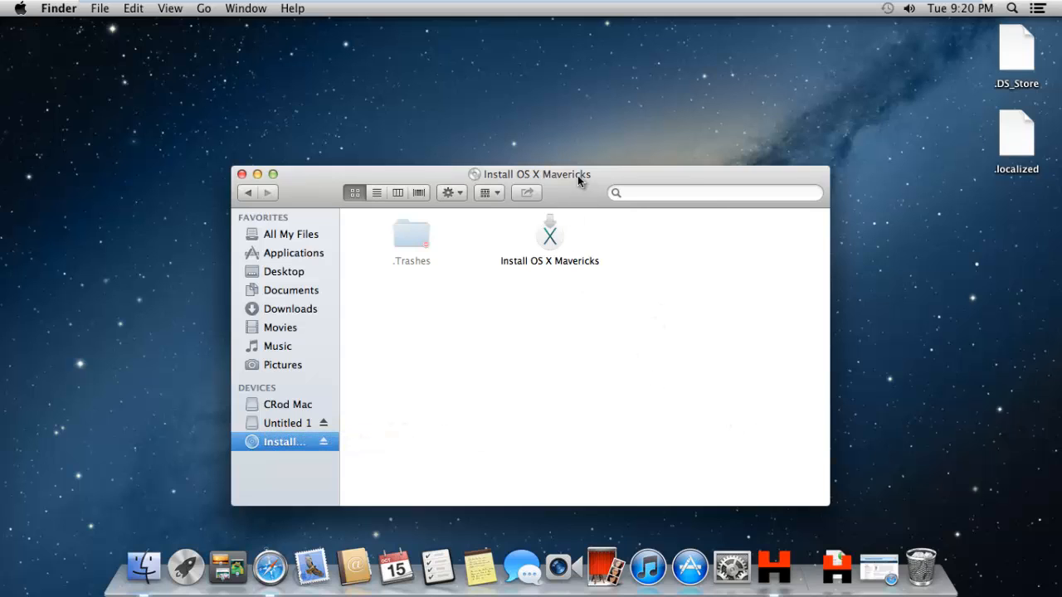
{"action": "left_click_drag", "start_coordinate": [577, 175], "coordinate": [629, 118]}
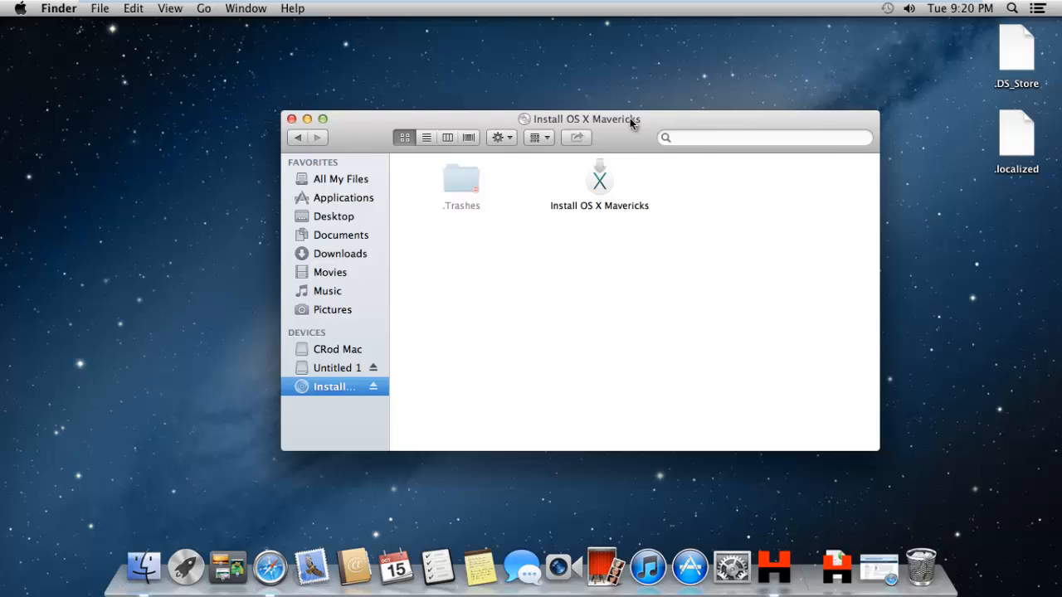
{"action": "right_click", "coordinate": [606, 181]}
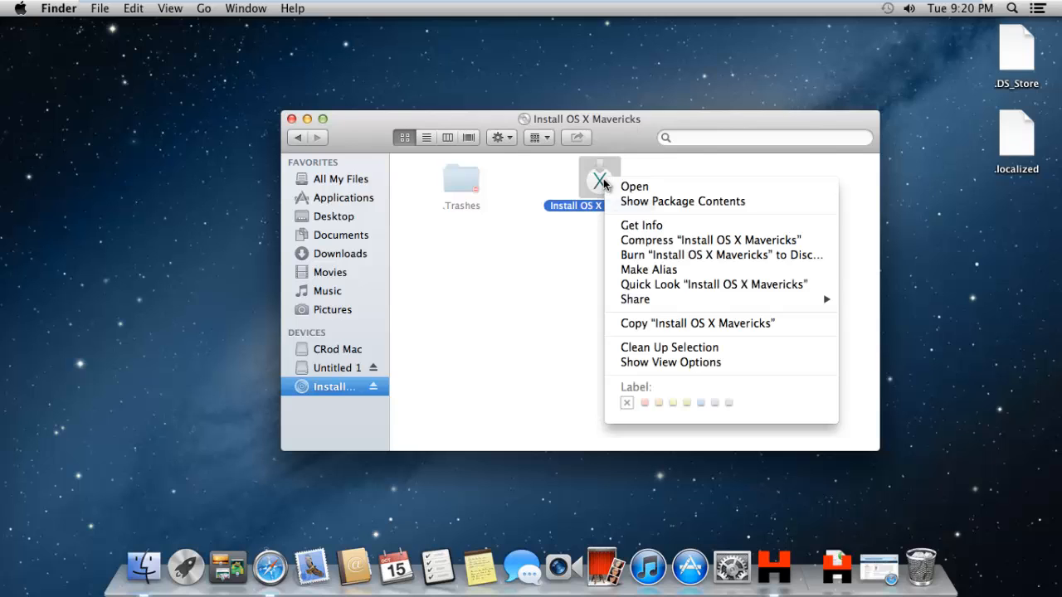
{"action": "left_click", "coordinate": [635, 201]}
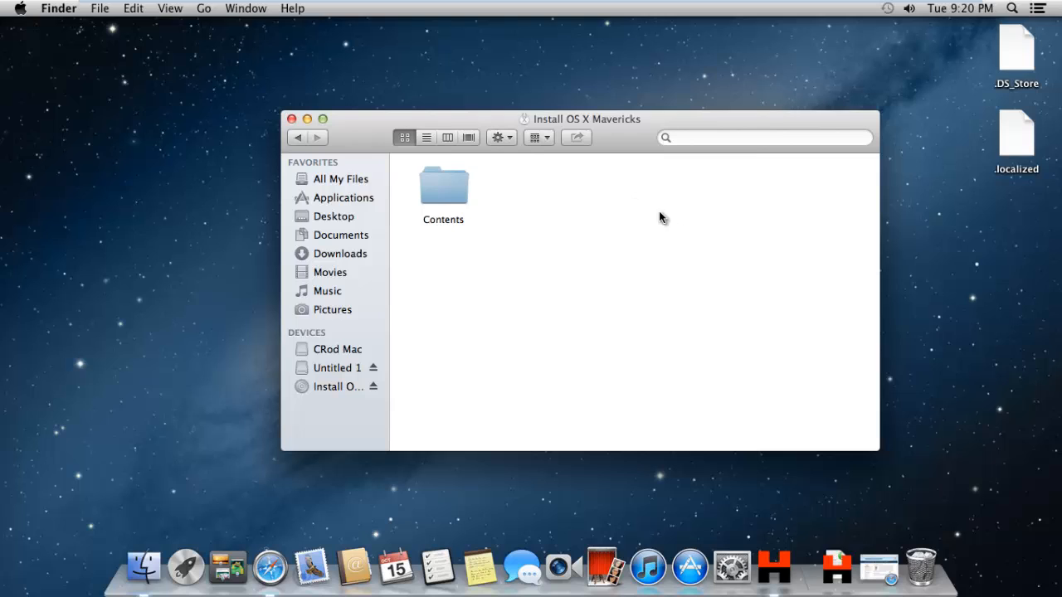
{"action": "double_click", "coordinate": [438, 187]}
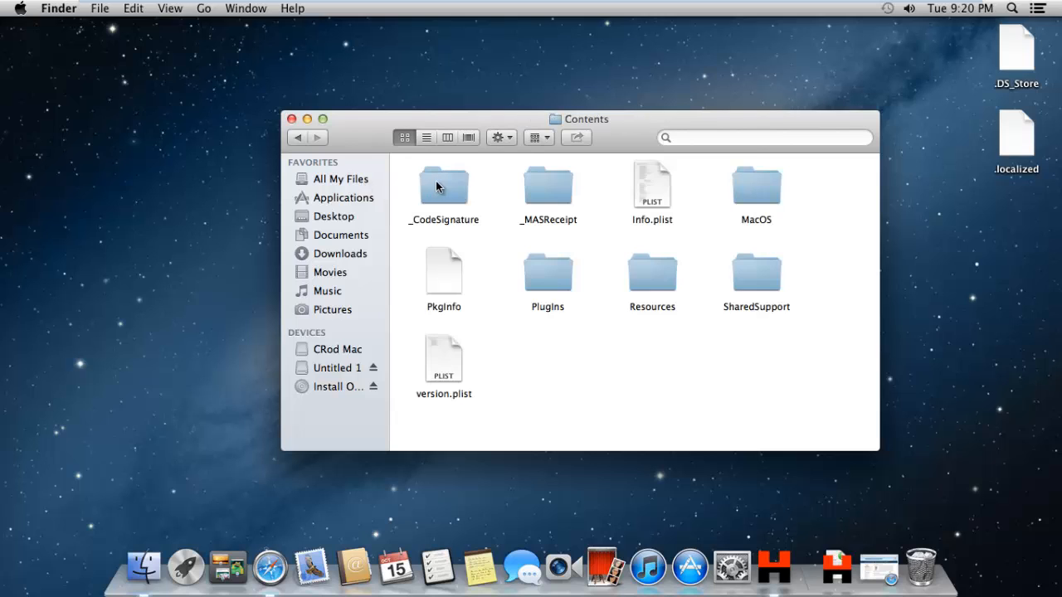
{"action": "double_click", "coordinate": [749, 270]}
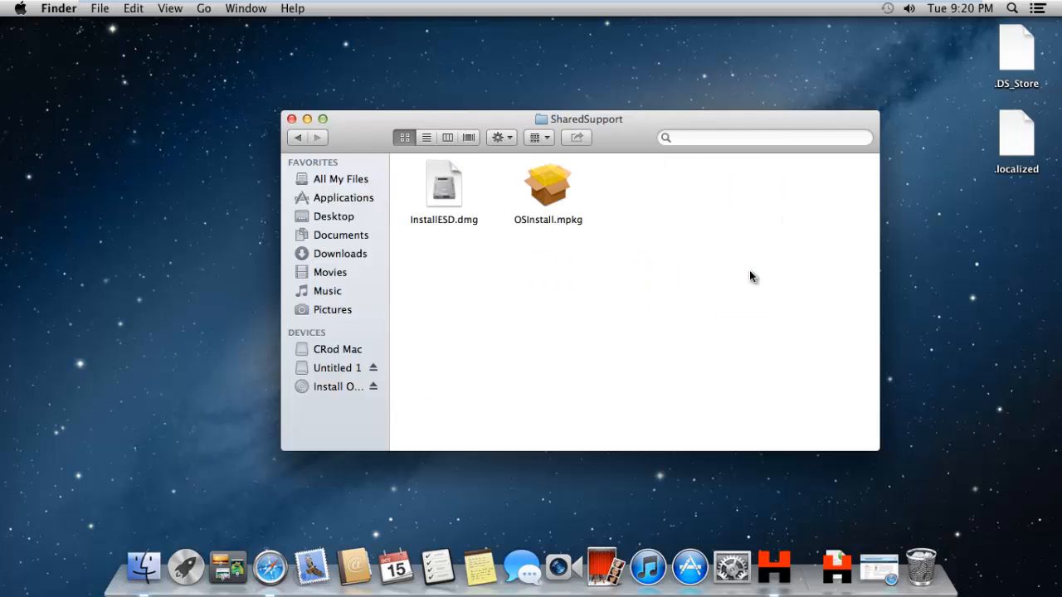
Mount InstallESD.dmg, skipping its verification.
{"action": "left_click", "coordinate": [454, 191]}
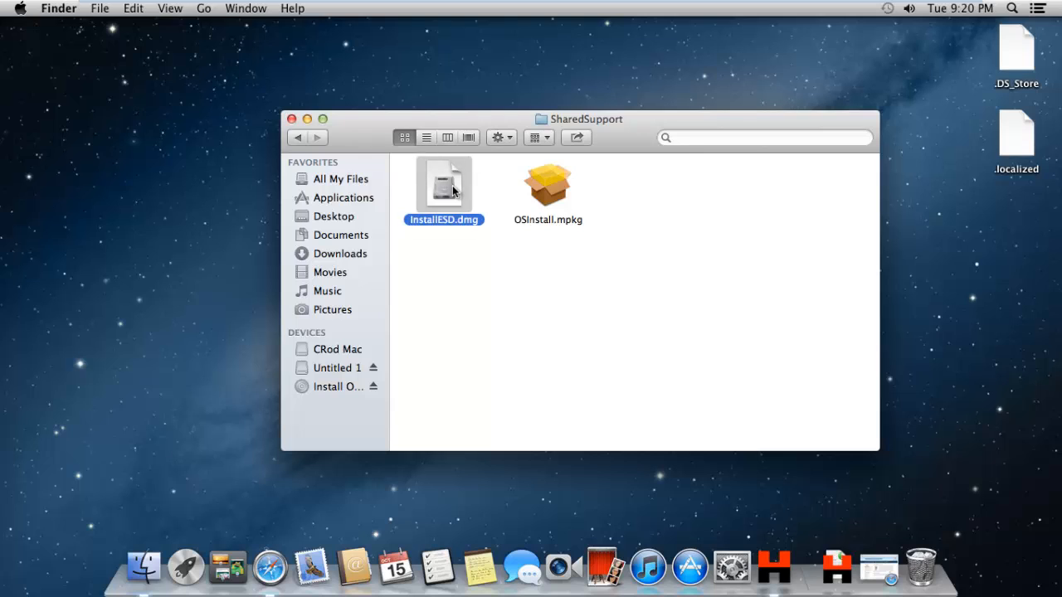
{"action": "double_click", "coordinate": [454, 190]}
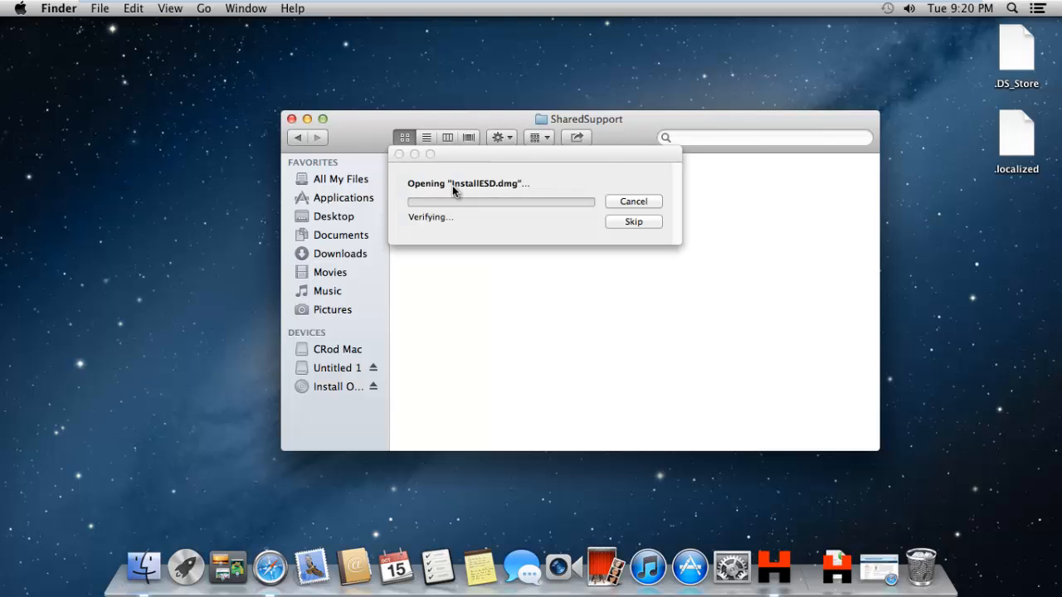
{"action": "left_click", "coordinate": [634, 221]}
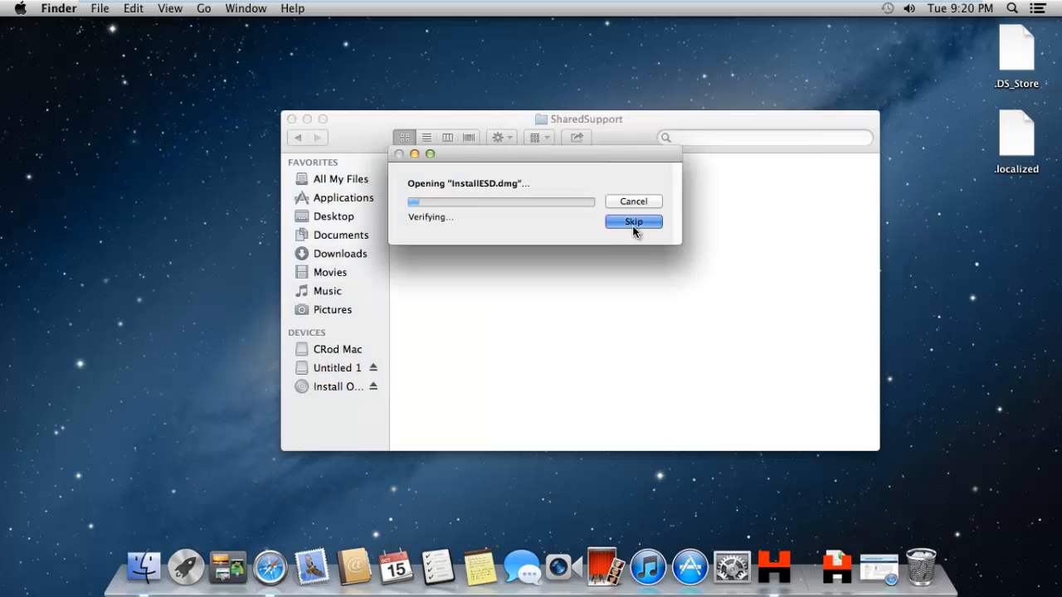
{"action": "left_click", "coordinate": [633, 224]}
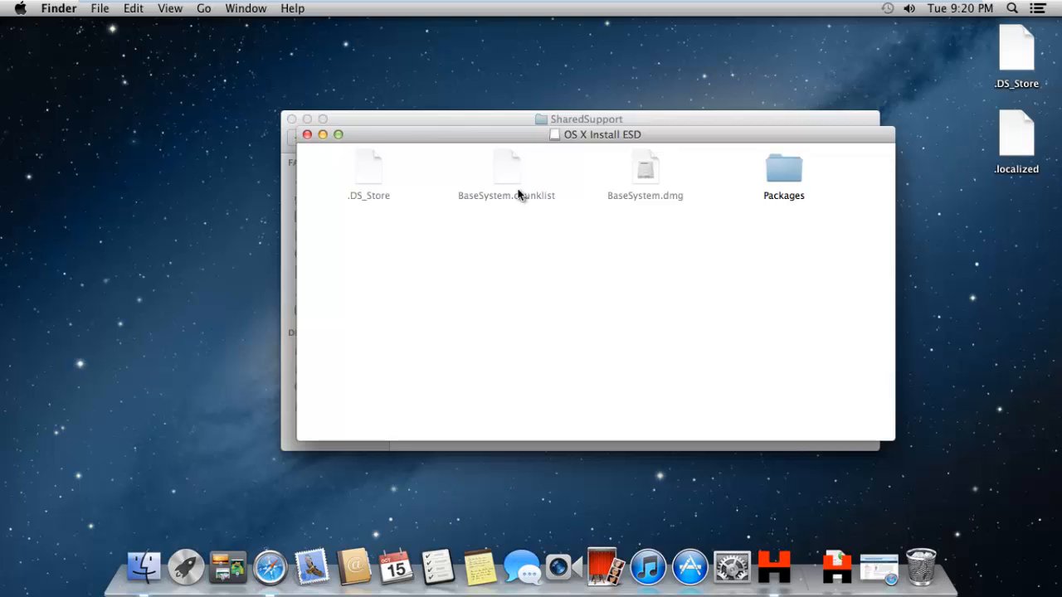
Mount BaseSystem.dmg from the OS X Install ESD volume, skipping verification, and close the open Finder windows.
{"action": "left_click", "coordinate": [646, 175]}
{"action": "right_click", "coordinate": [646, 174]}
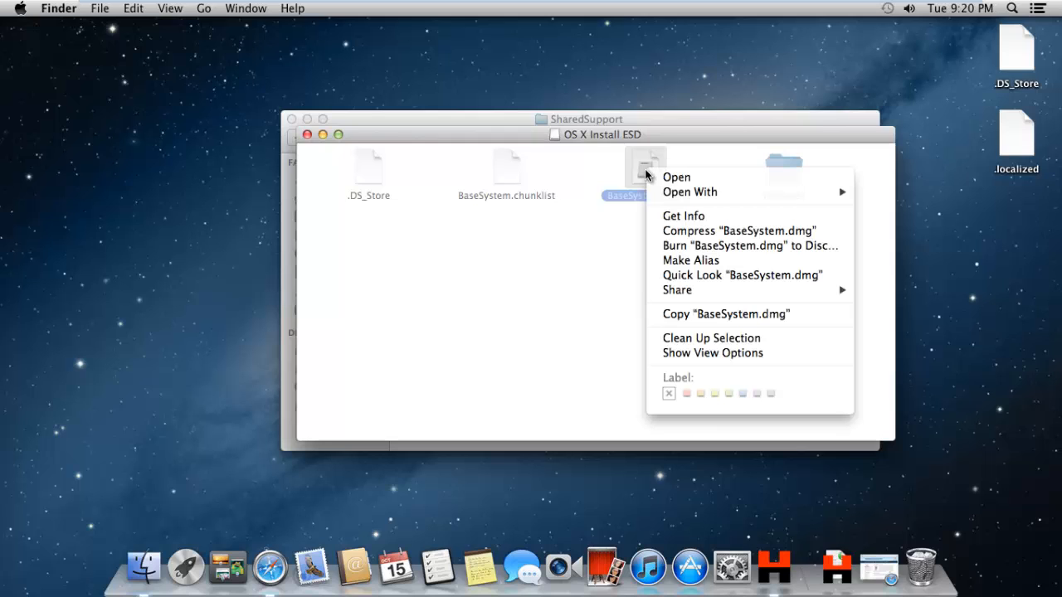
{"action": "left_click", "coordinate": [665, 177]}
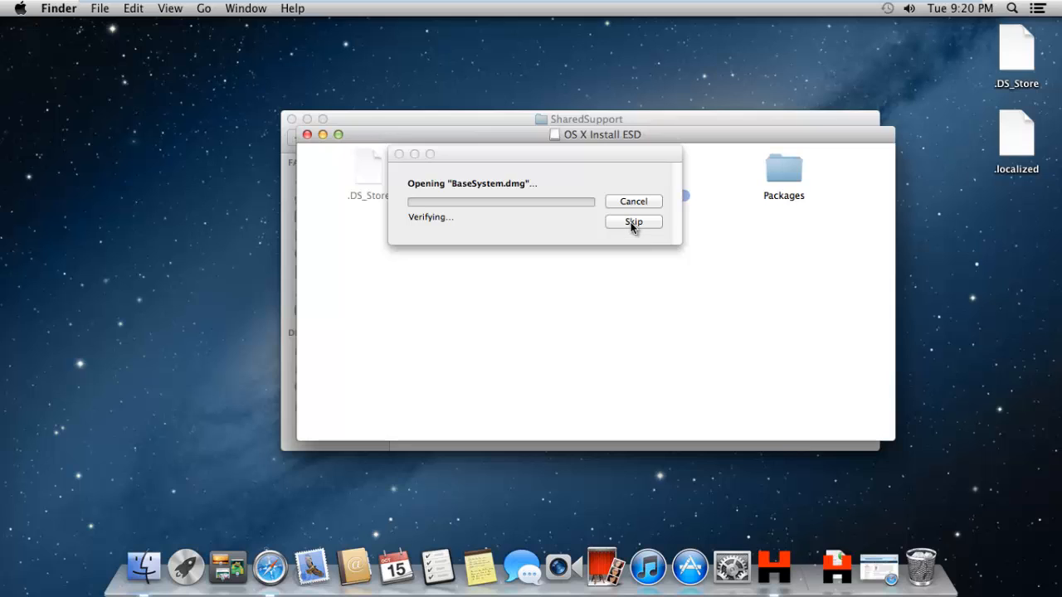
{"action": "left_click", "coordinate": [633, 222]}
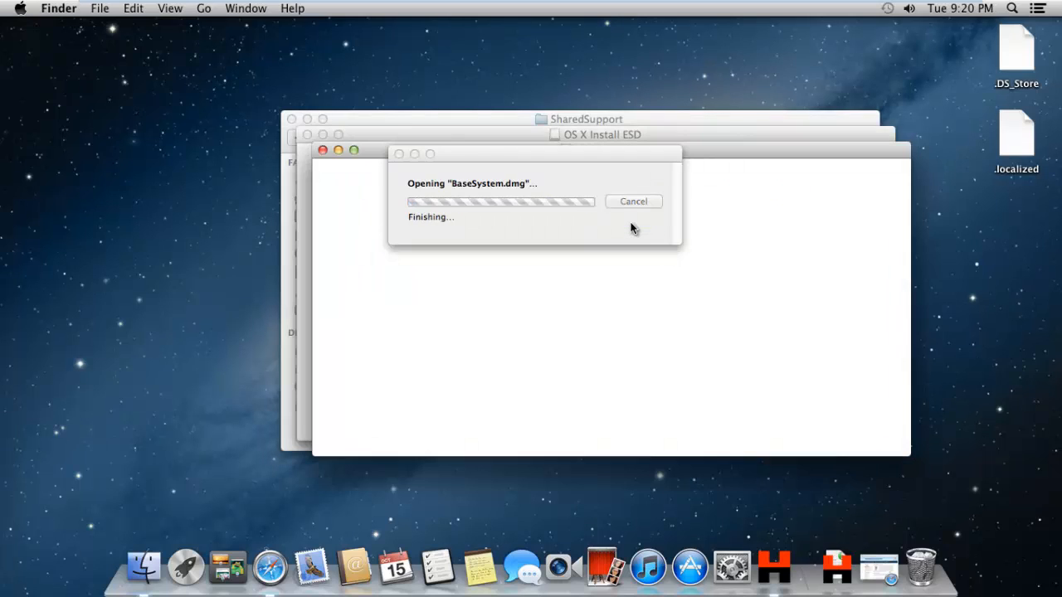
{"action": "left_click", "coordinate": [322, 150]}
{"action": "left_click", "coordinate": [307, 134]}
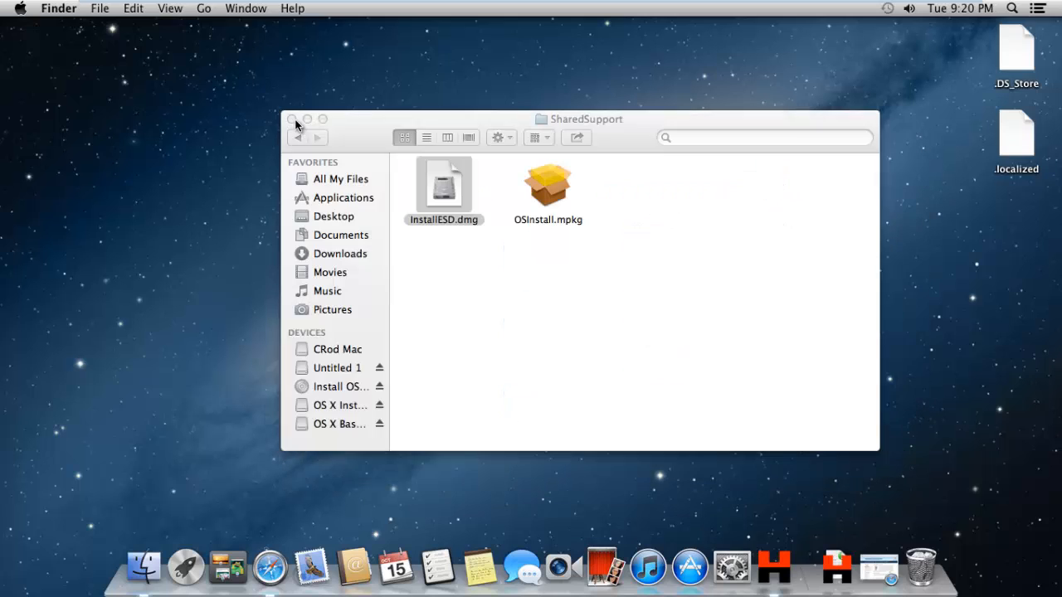
{"action": "left_click", "coordinate": [292, 119]}
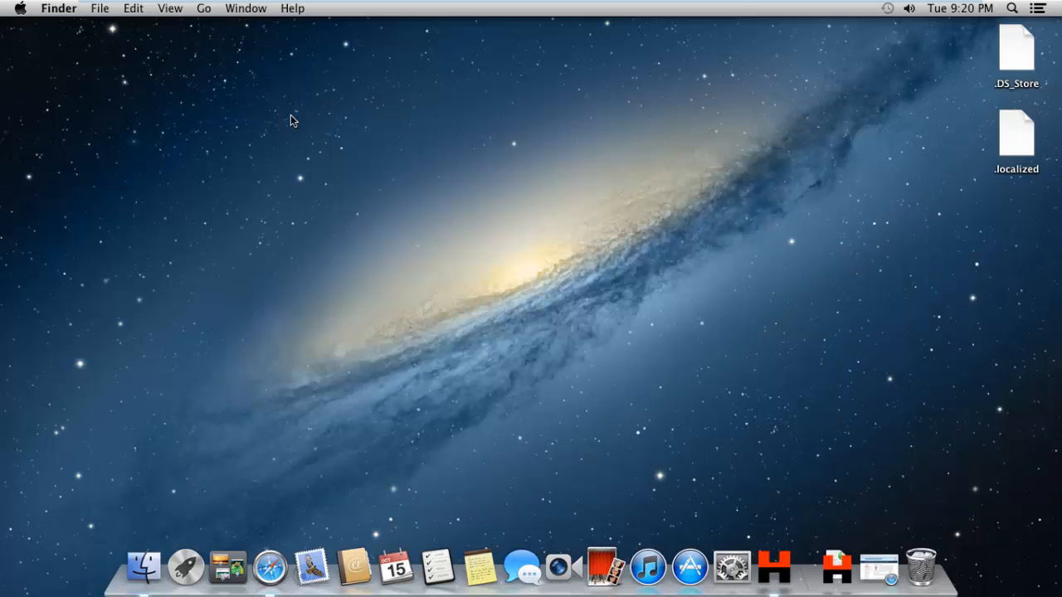
Launch Disk Utility from the Utilities folder inside Applications.
{"action": "left_click", "coordinate": [144, 567]}
{"action": "left_click", "coordinate": [296, 254]}
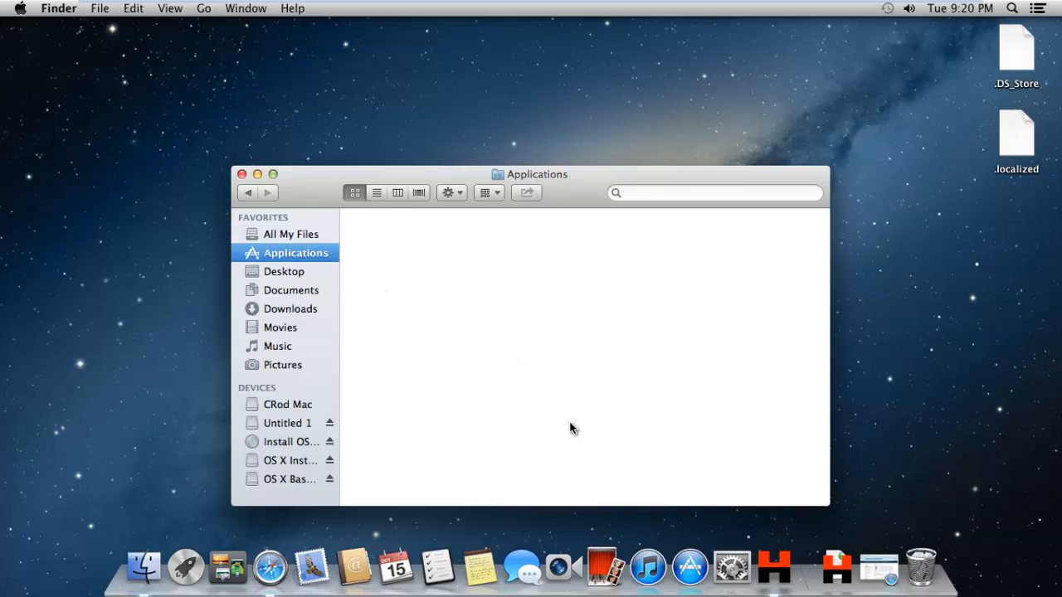
{"action": "scroll", "coordinate": [594, 408], "scroll_direction": "down", "scroll_amount": 5}
{"action": "double_click", "coordinate": [656, 464]}
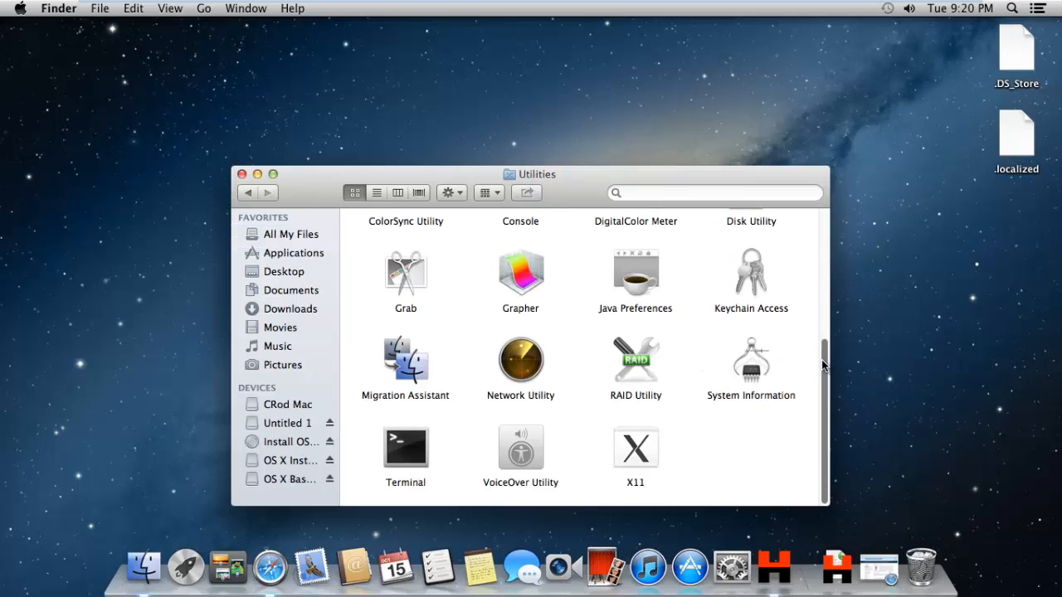
{"action": "left_click_drag", "start_coordinate": [821, 359], "coordinate": [825, 280]}
{"action": "left_click", "coordinate": [757, 322]}
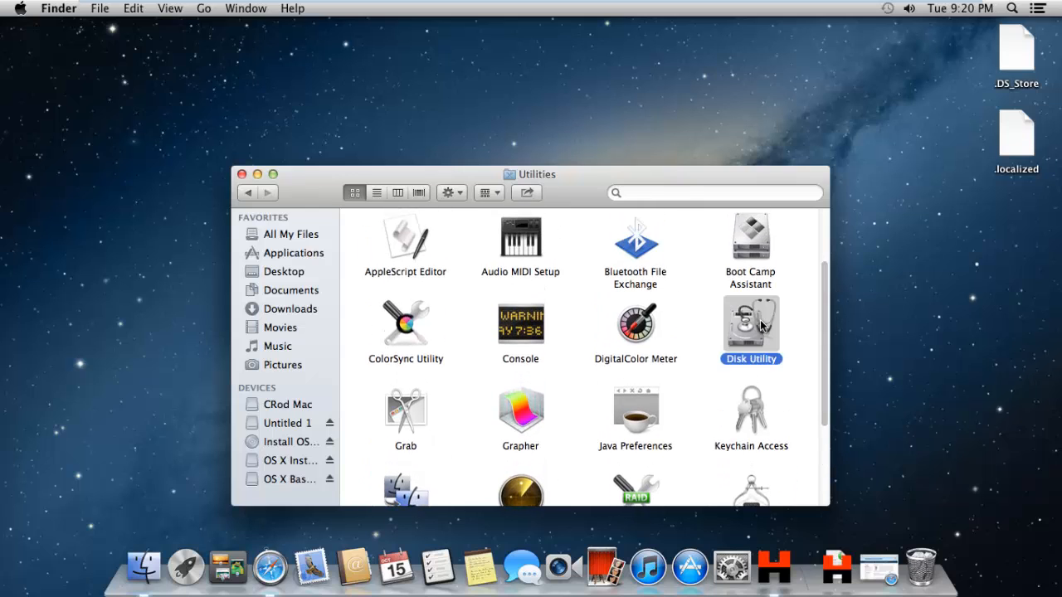
{"action": "double_click", "coordinate": [760, 320]}
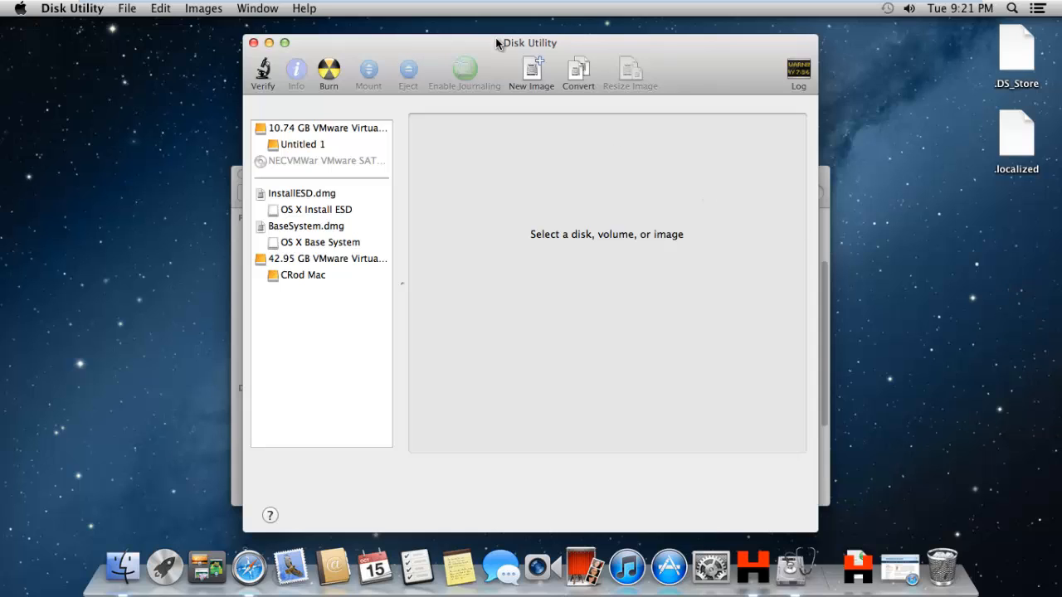
Close the Finder window, select the OS X Base System volume in Disk Utility and open its Restore options.
{"action": "left_click_drag", "start_coordinate": [410, 47], "coordinate": [445, 52]}
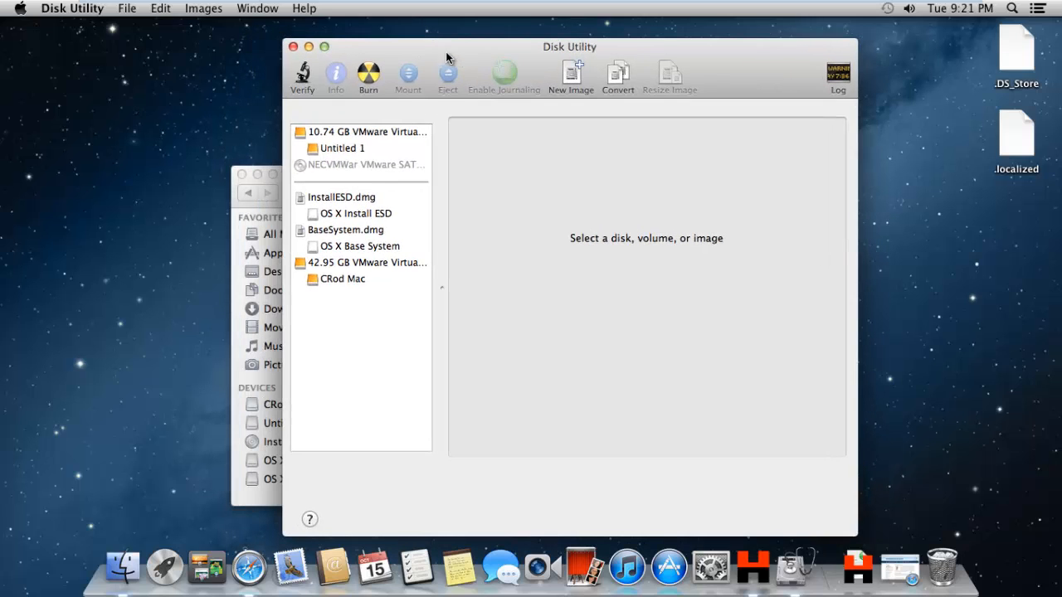
{"action": "left_click", "coordinate": [235, 214]}
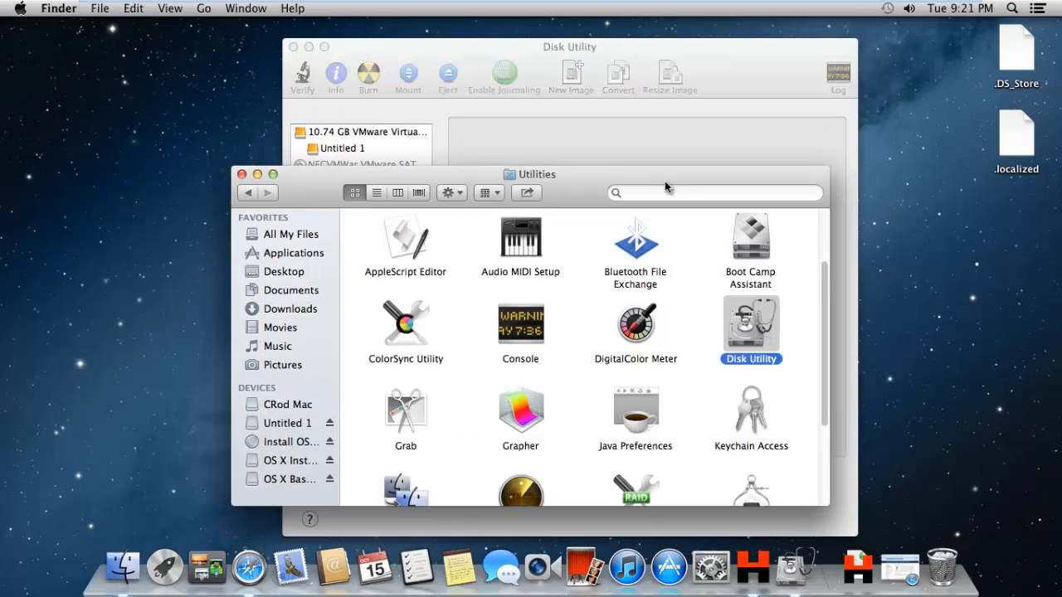
{"action": "left_click", "coordinate": [242, 174]}
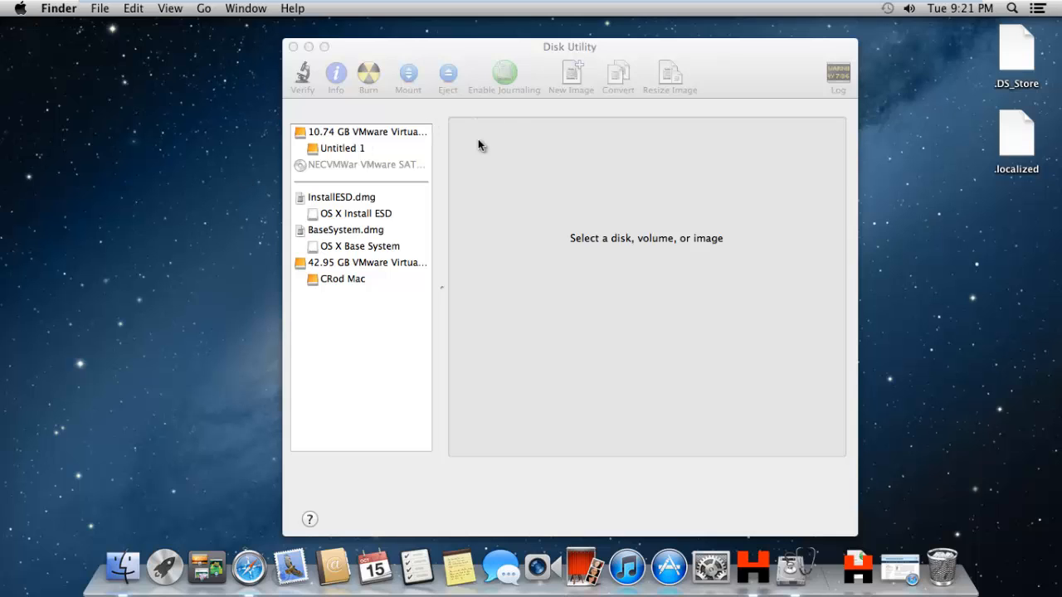
{"action": "left_click", "coordinate": [384, 136]}
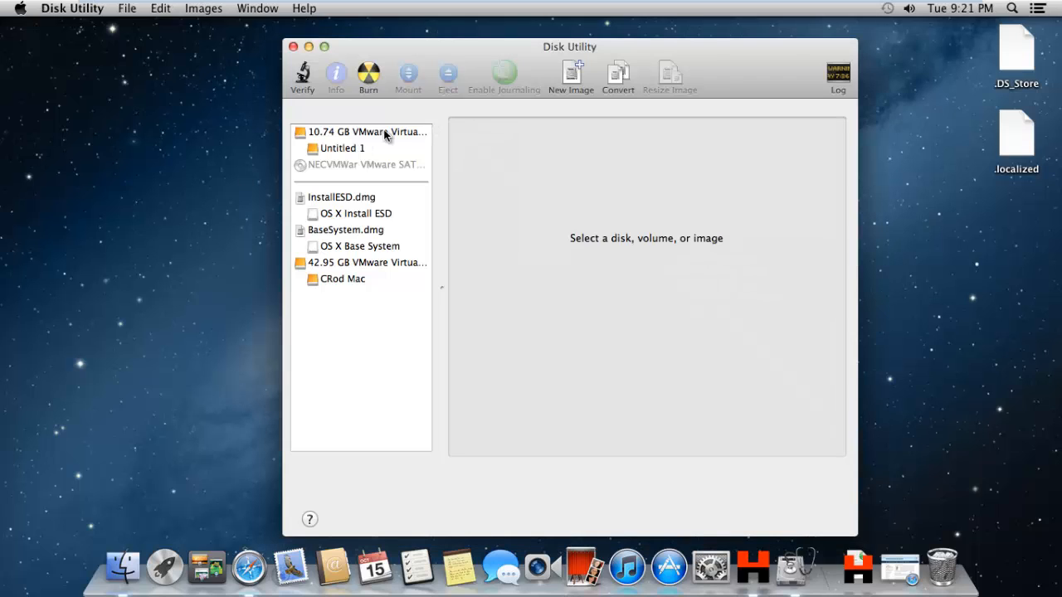
{"action": "left_click", "coordinate": [384, 135]}
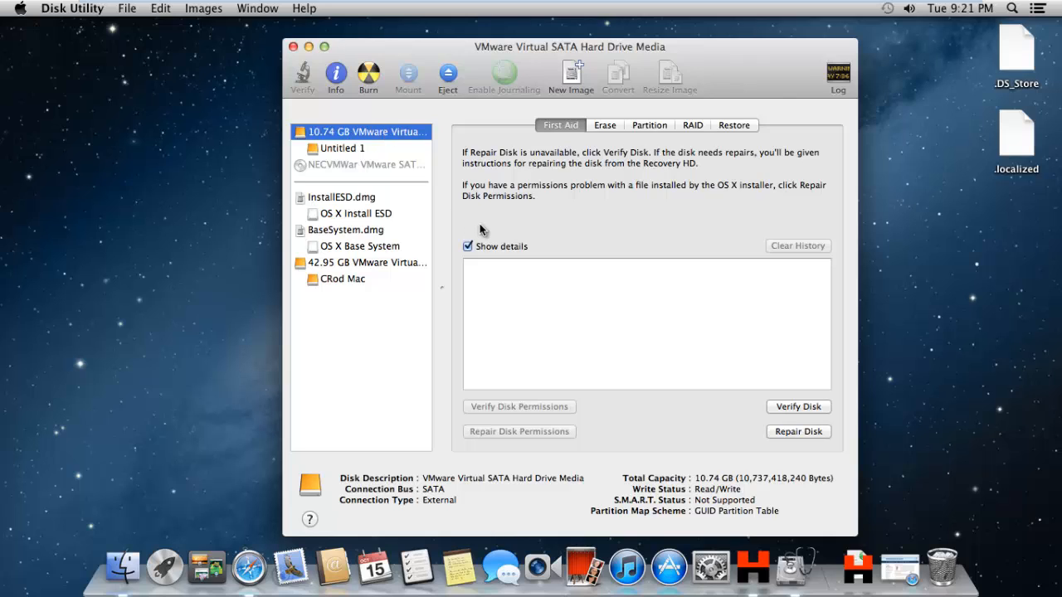
{"action": "left_click", "coordinate": [384, 247]}
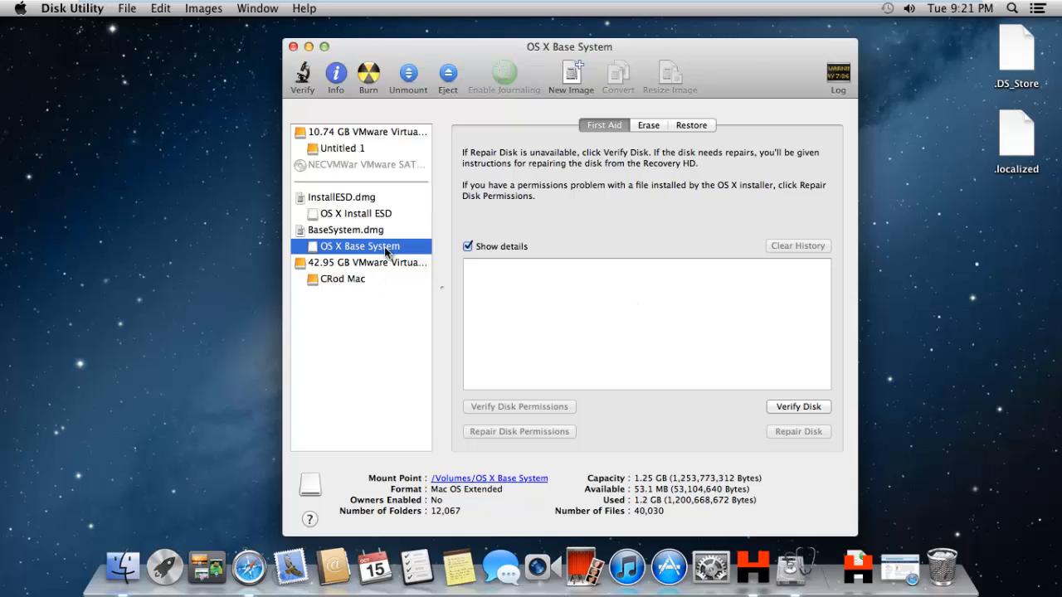
{"action": "left_click", "coordinate": [708, 125]}
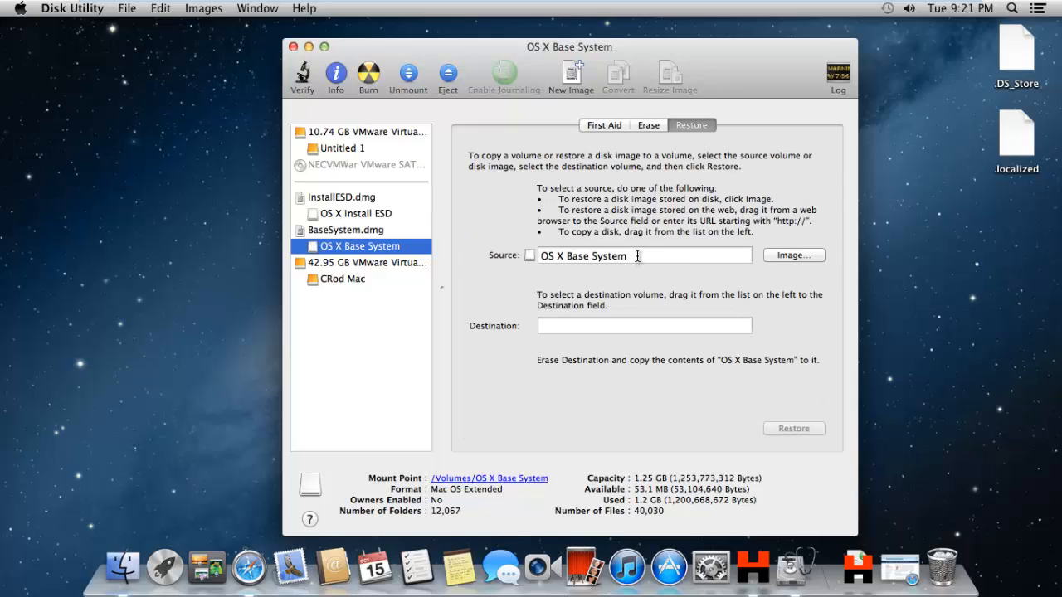
Restore OS X Base System onto the Untitled 1 partition, confirming the erase, and decline Time Machine for it.
{"action": "left_click_drag", "start_coordinate": [324, 149], "coordinate": [577, 325]}
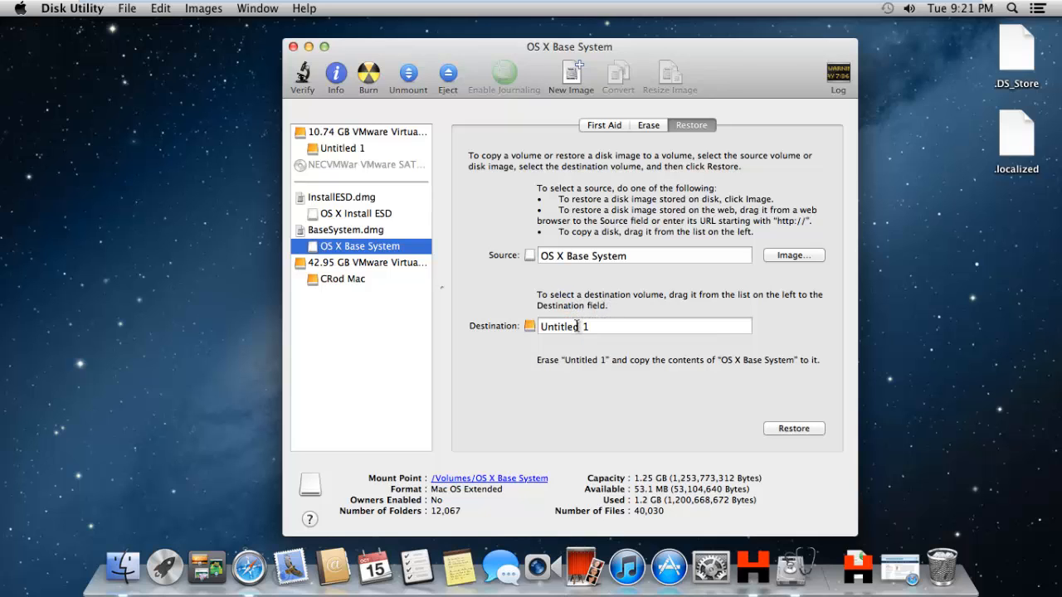
{"action": "left_click", "coordinate": [785, 428]}
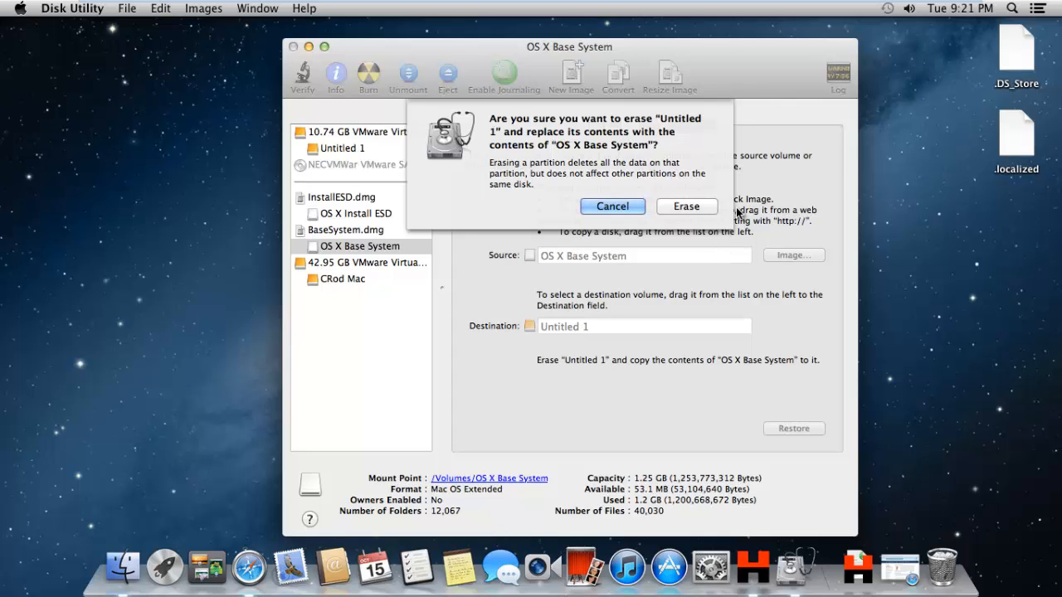
{"action": "left_click", "coordinate": [687, 207]}
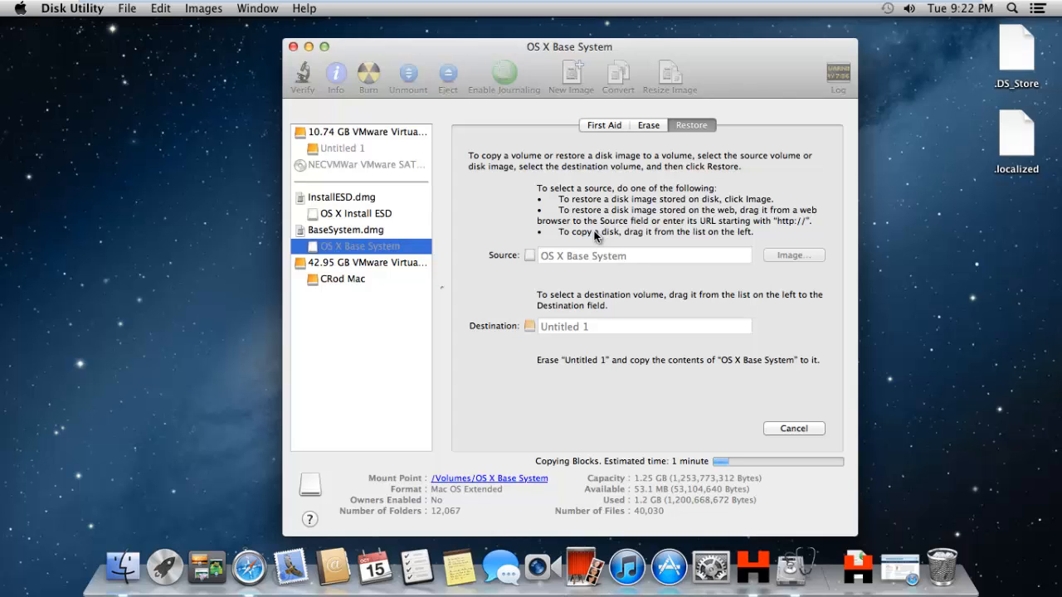
{"action": "mouse_move", "coordinate": [583, 7]}
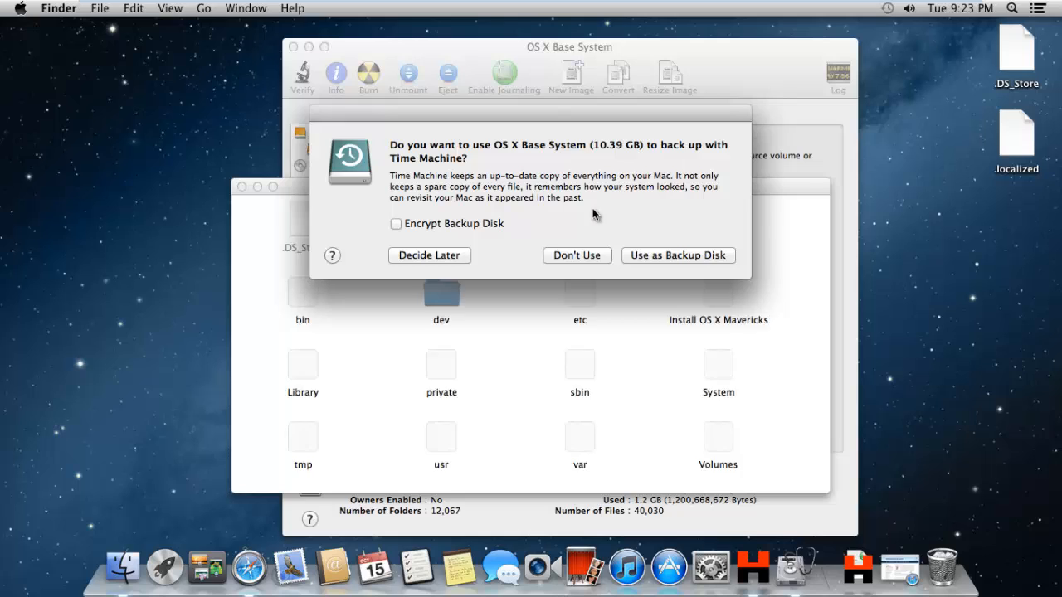
{"action": "left_click", "coordinate": [573, 255]}
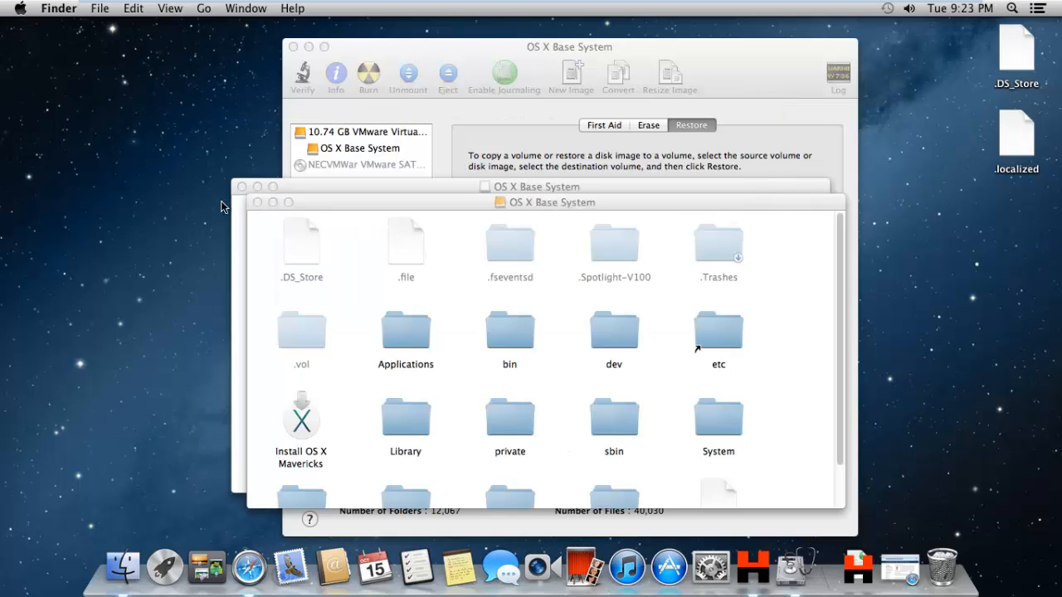
Close both OS X Base System Finder windows and the Disk Utility window.
{"action": "left_click", "coordinate": [257, 203]}
{"action": "left_click", "coordinate": [241, 187]}
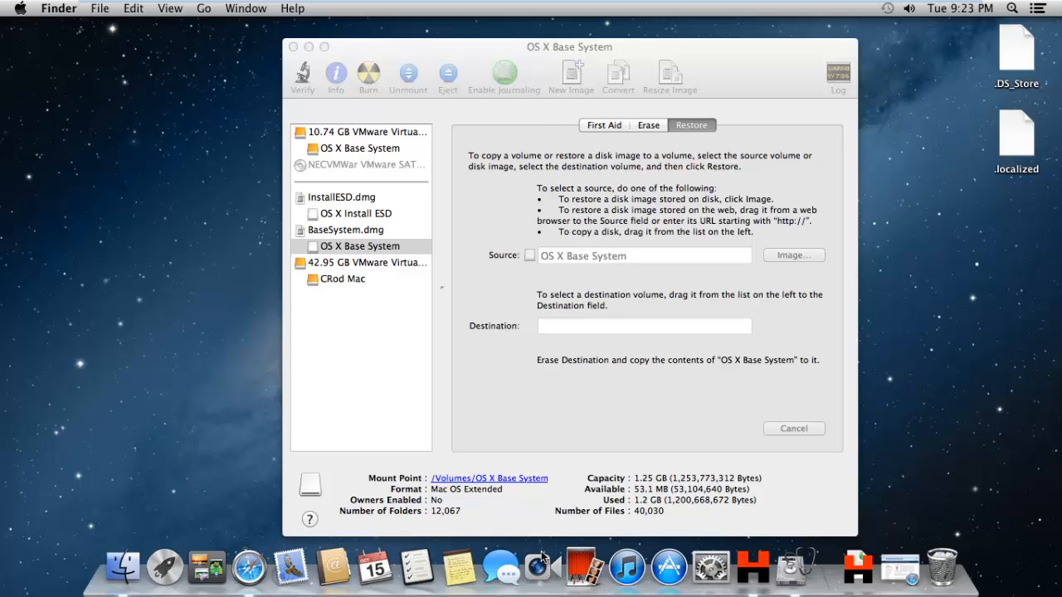
{"action": "left_click", "coordinate": [293, 47]}
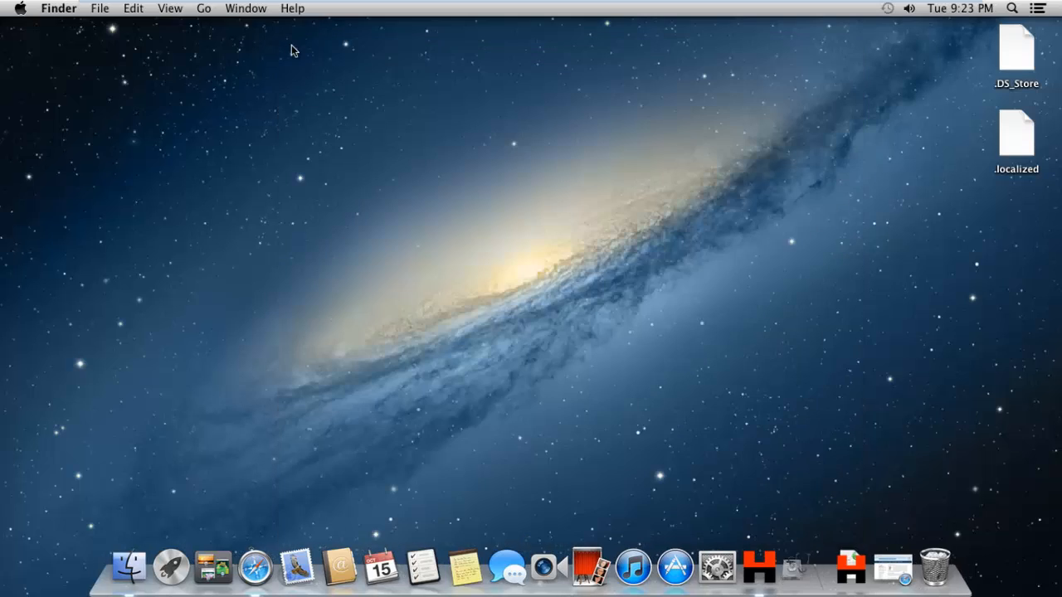
Open the restored OS X Base System volume's System > Installation folder and move the Packages alias to the Trash.
{"action": "left_click", "coordinate": [156, 572]}
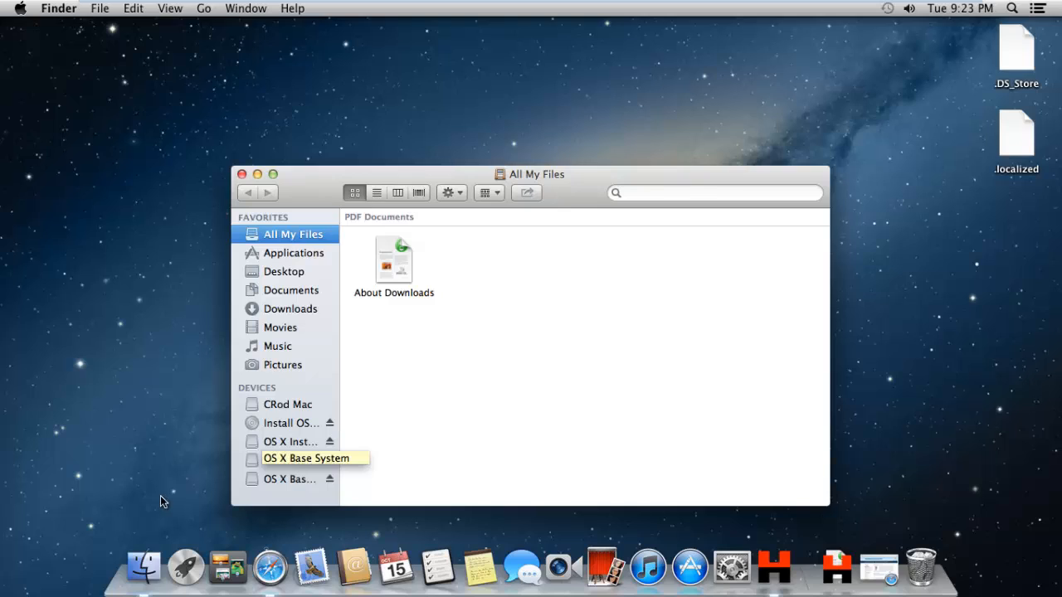
{"action": "left_click", "coordinate": [282, 480]}
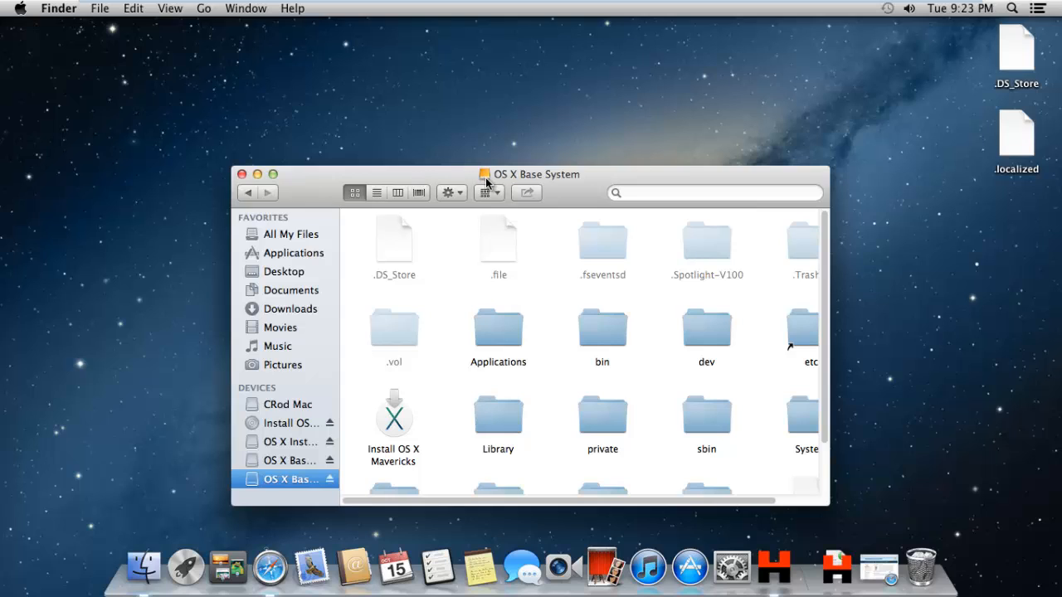
{"action": "left_click", "coordinate": [290, 465]}
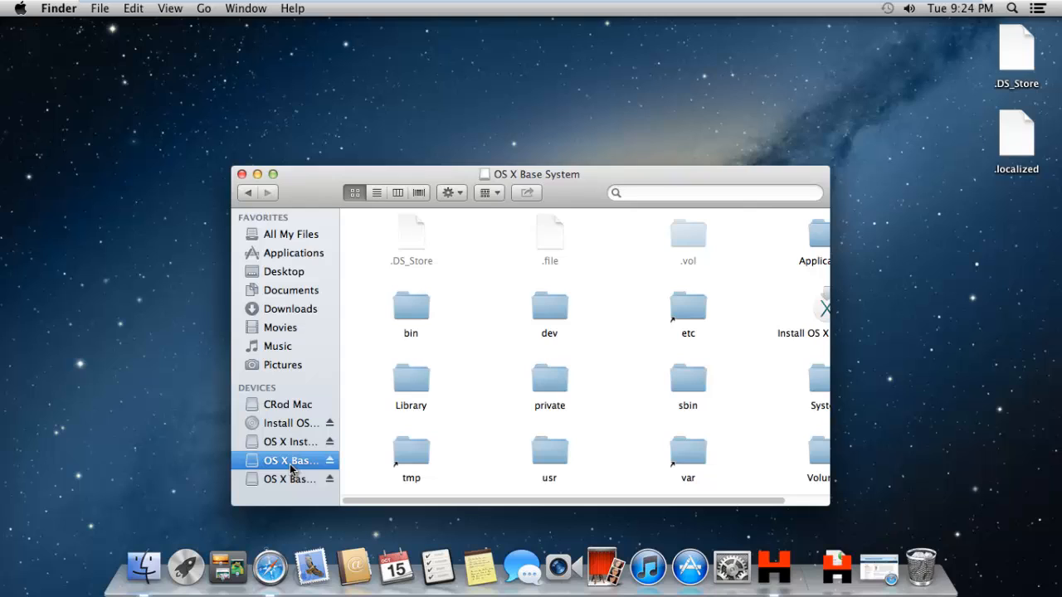
{"action": "left_click", "coordinate": [286, 479]}
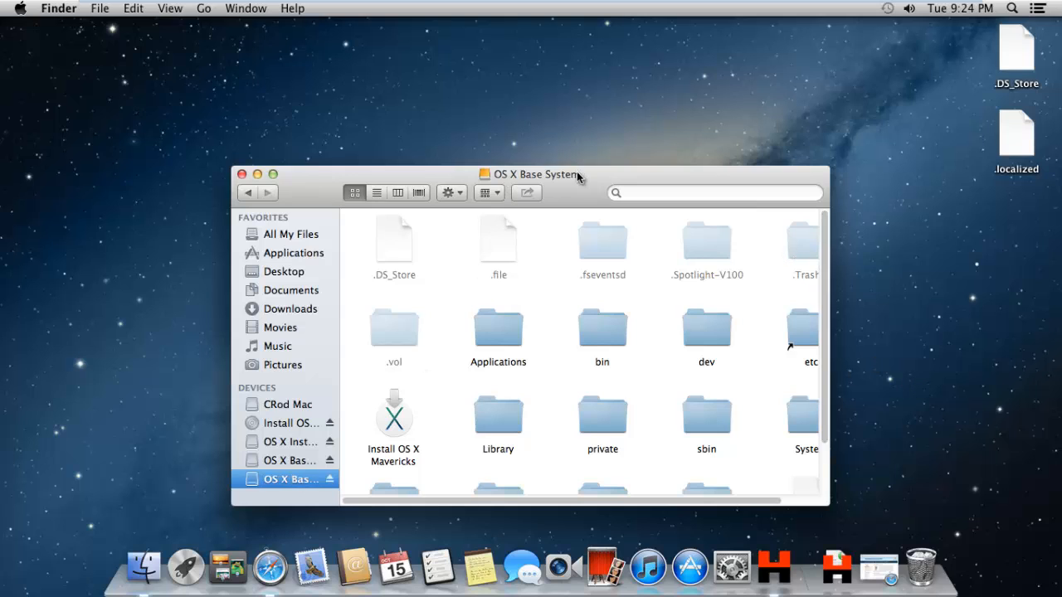
{"action": "left_click_drag", "start_coordinate": [580, 176], "coordinate": [472, 106]}
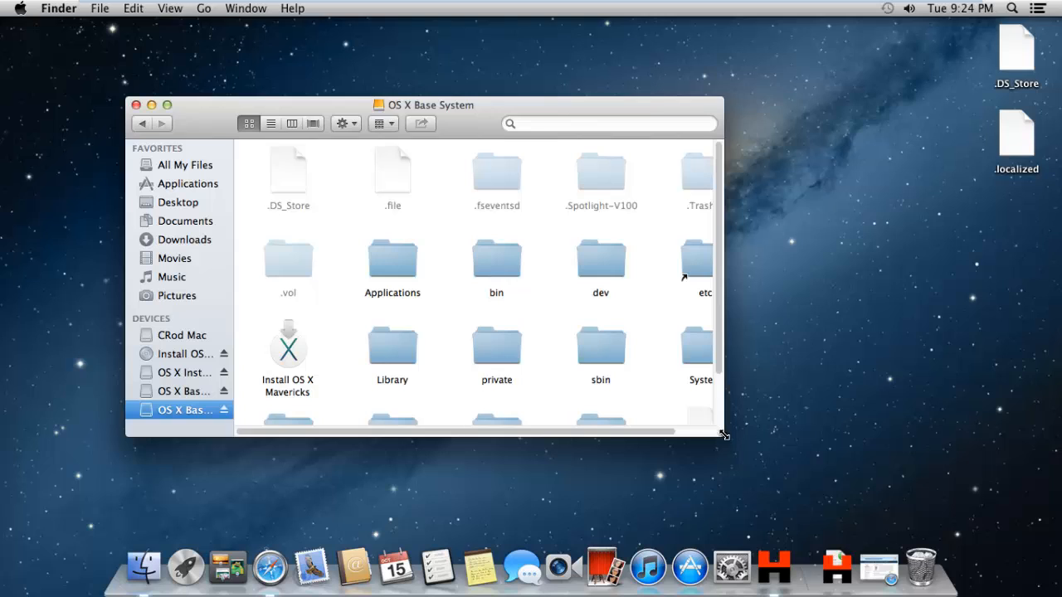
{"action": "left_click_drag", "start_coordinate": [722, 435], "coordinate": [830, 493]}
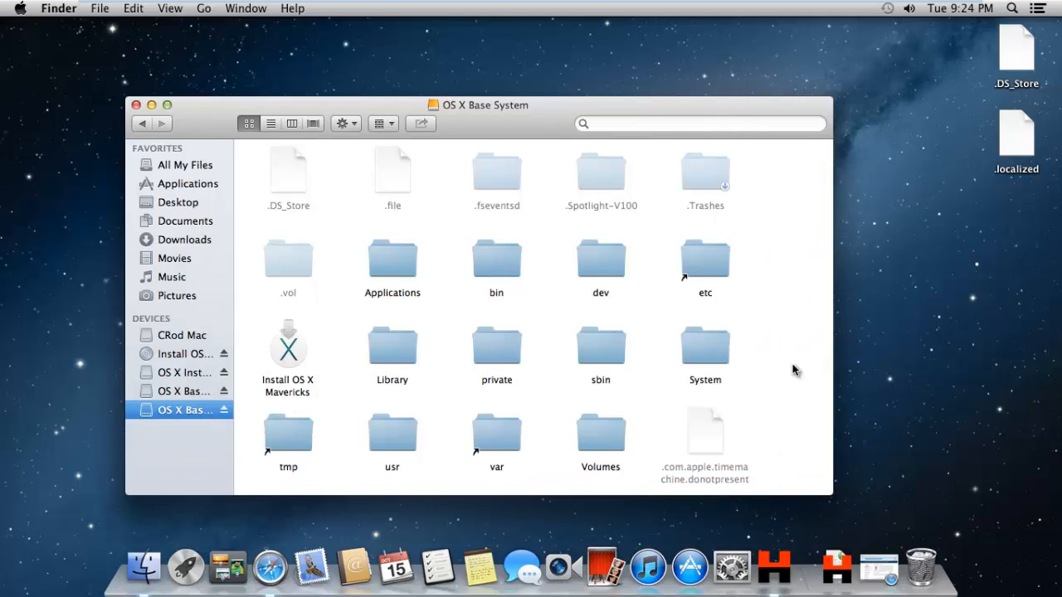
{"action": "double_click", "coordinate": [691, 345]}
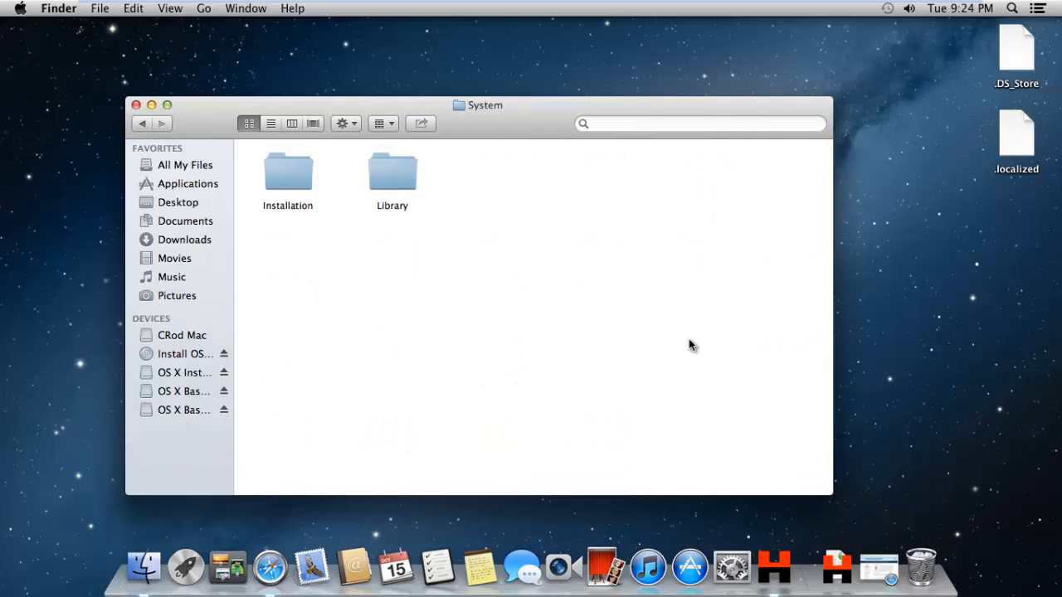
{"action": "double_click", "coordinate": [290, 183]}
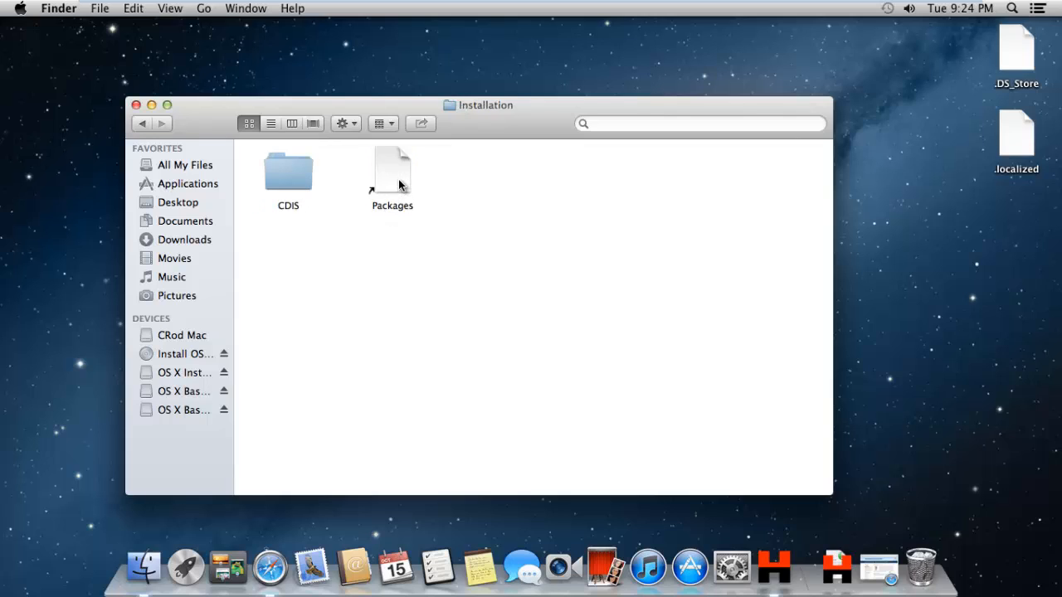
{"action": "left_click", "coordinate": [399, 185]}
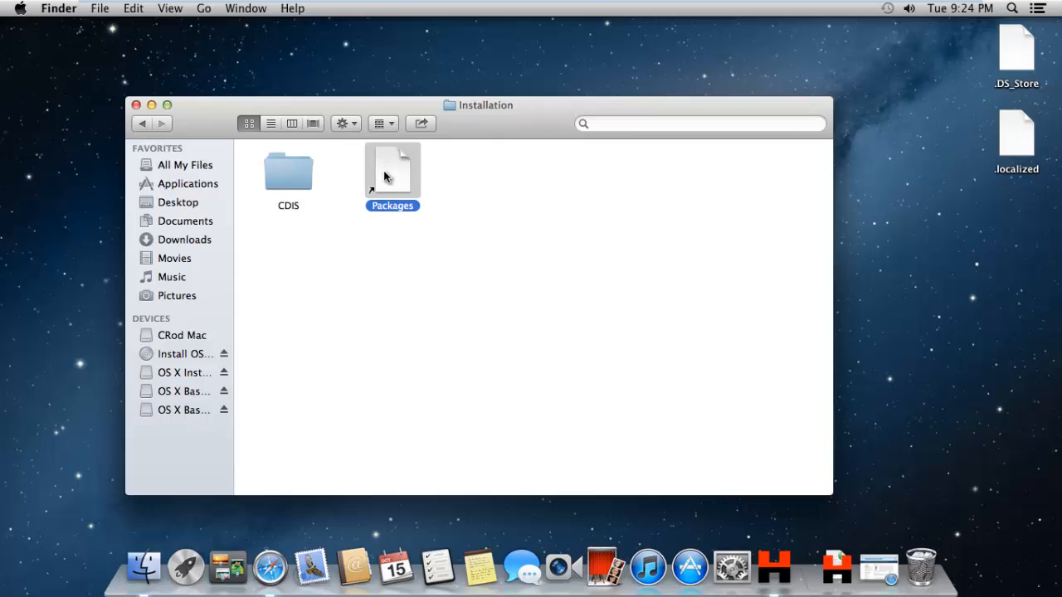
{"action": "left_click_drag", "start_coordinate": [383, 170], "coordinate": [926, 559]}
{"action": "left_click", "coordinate": [923, 564]}
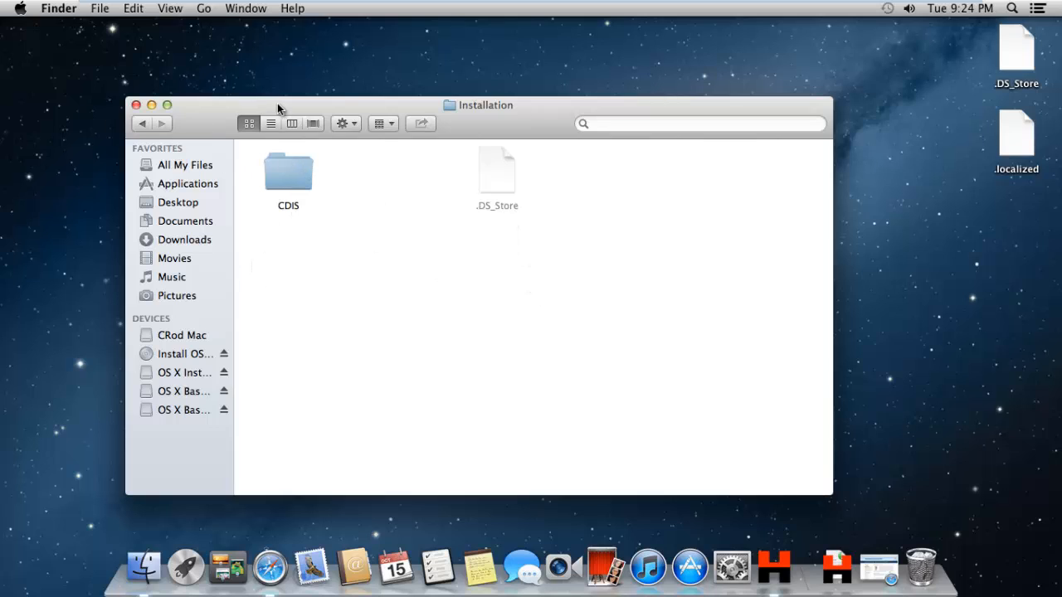
Open a second Finder window showing the OS X Install ESD volume.
{"action": "right_click", "coordinate": [144, 567]}
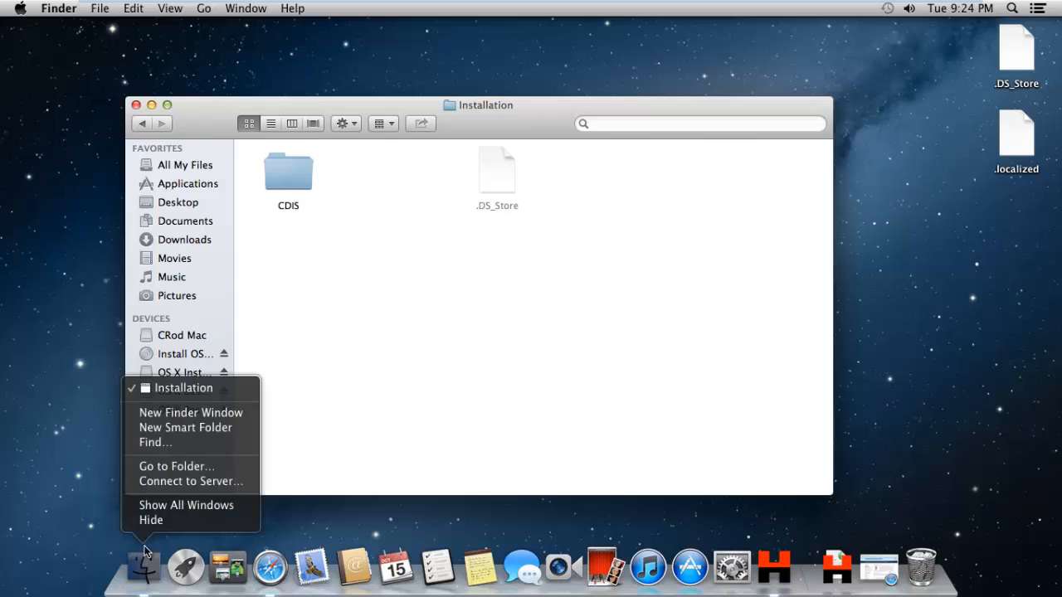
{"action": "left_click", "coordinate": [190, 411]}
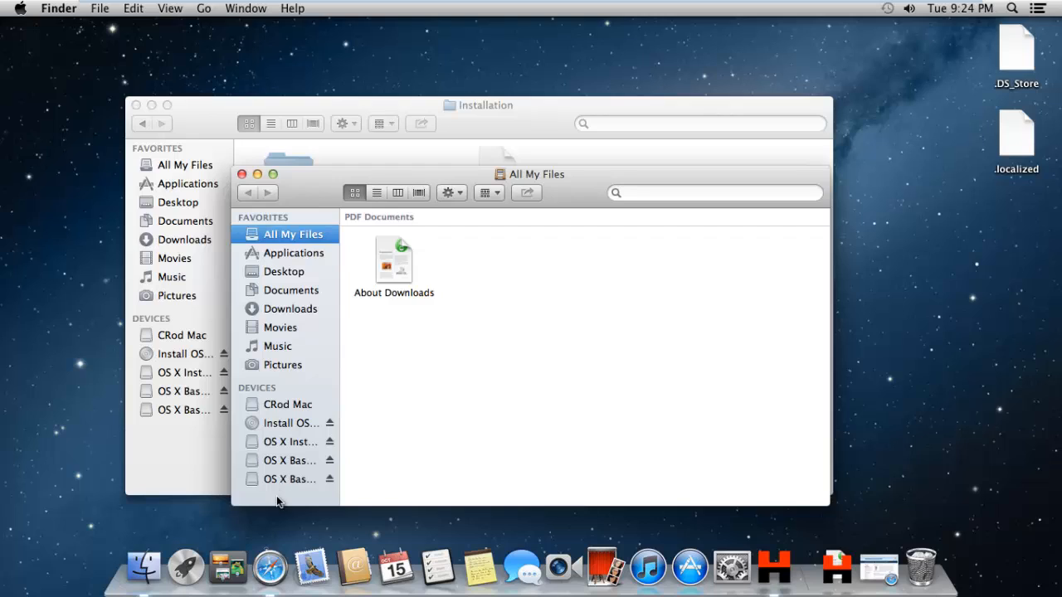
{"action": "left_click", "coordinate": [285, 442]}
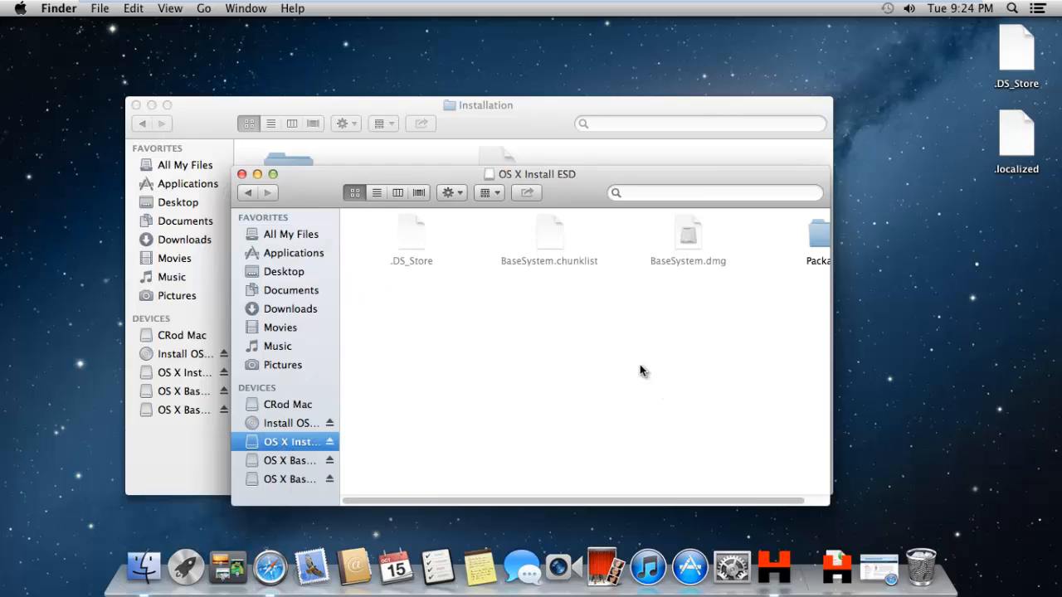
{"action": "left_click_drag", "start_coordinate": [448, 174], "coordinate": [472, 174]}
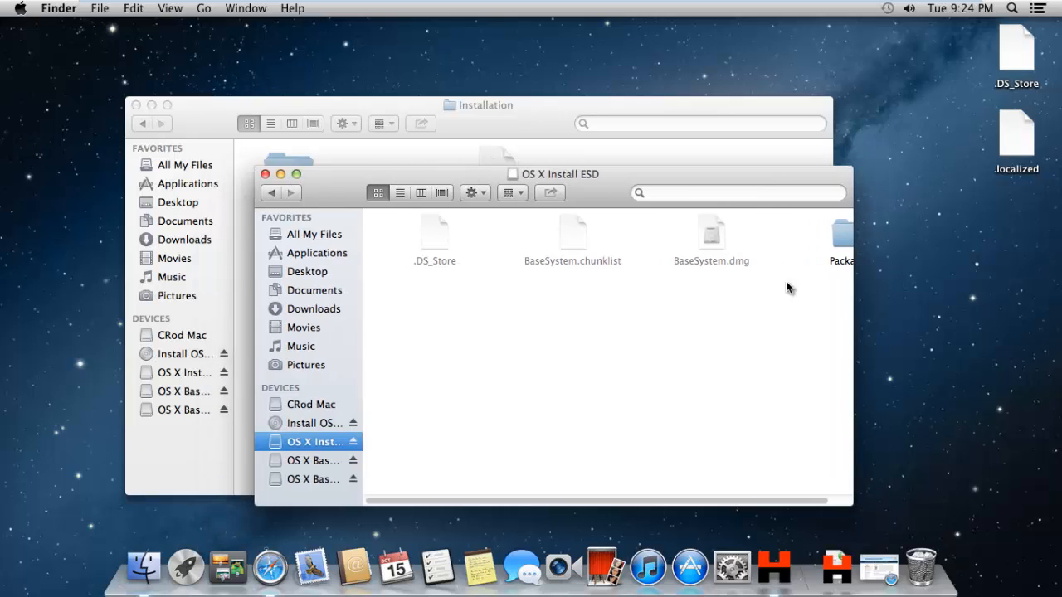
{"action": "left_click_drag", "start_coordinate": [585, 500], "coordinate": [673, 500]}
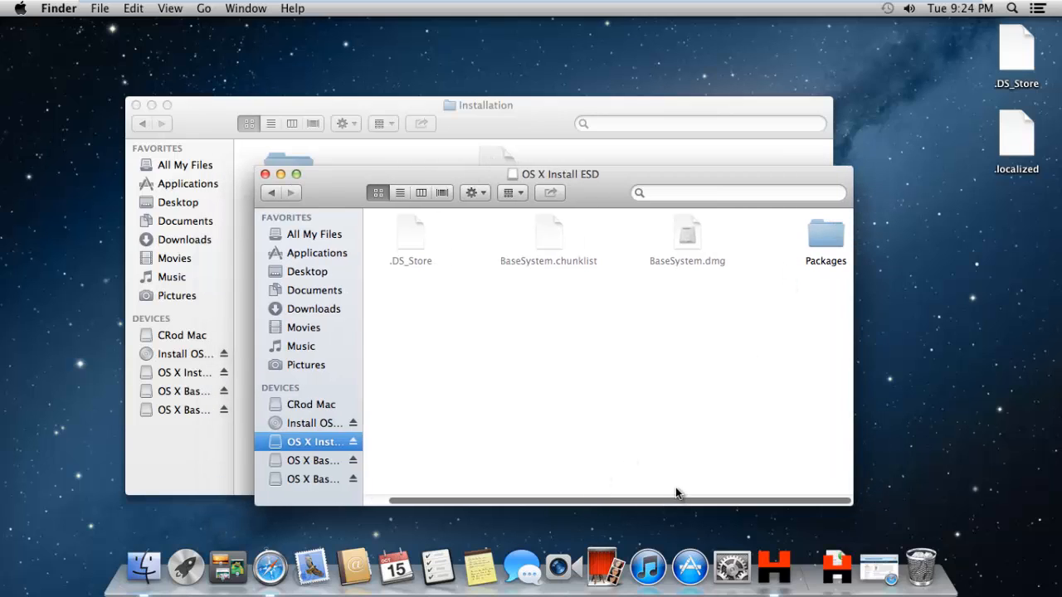
{"action": "left_click", "coordinate": [320, 459]}
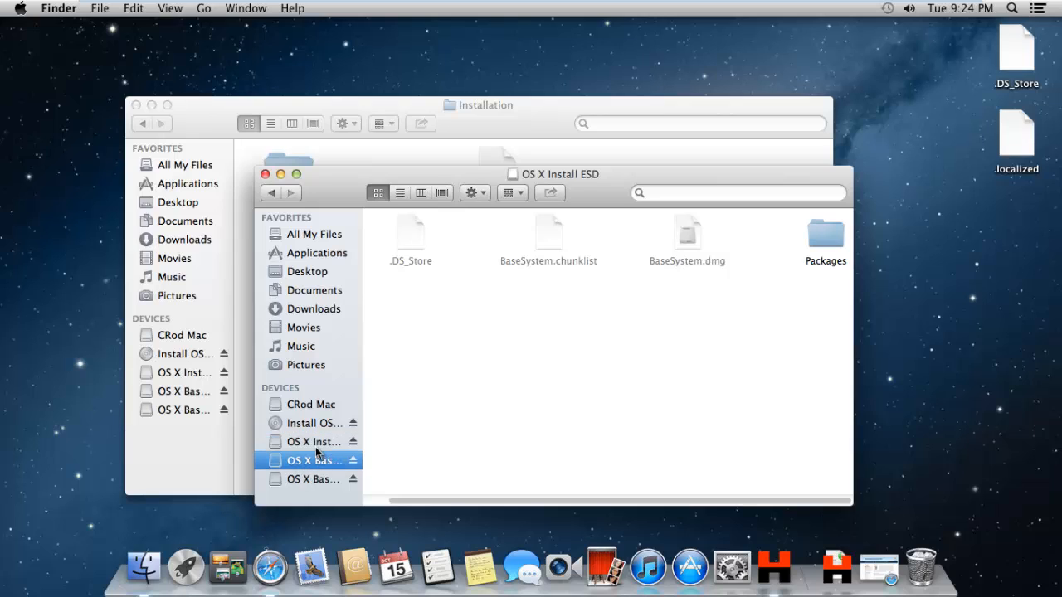
{"action": "left_click", "coordinate": [312, 446]}
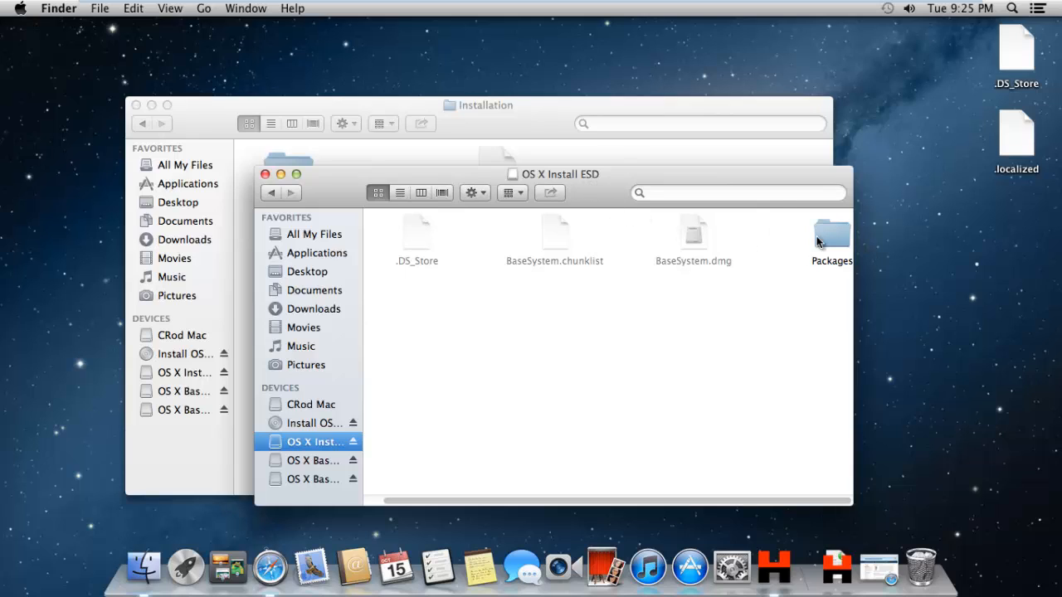
Copy the Packages folder from OS X Install ESD into the Installation folder, then close the ESD window.
{"action": "left_click", "coordinate": [574, 158]}
{"action": "left_click_drag", "start_coordinate": [574, 156], "coordinate": [729, 177]}
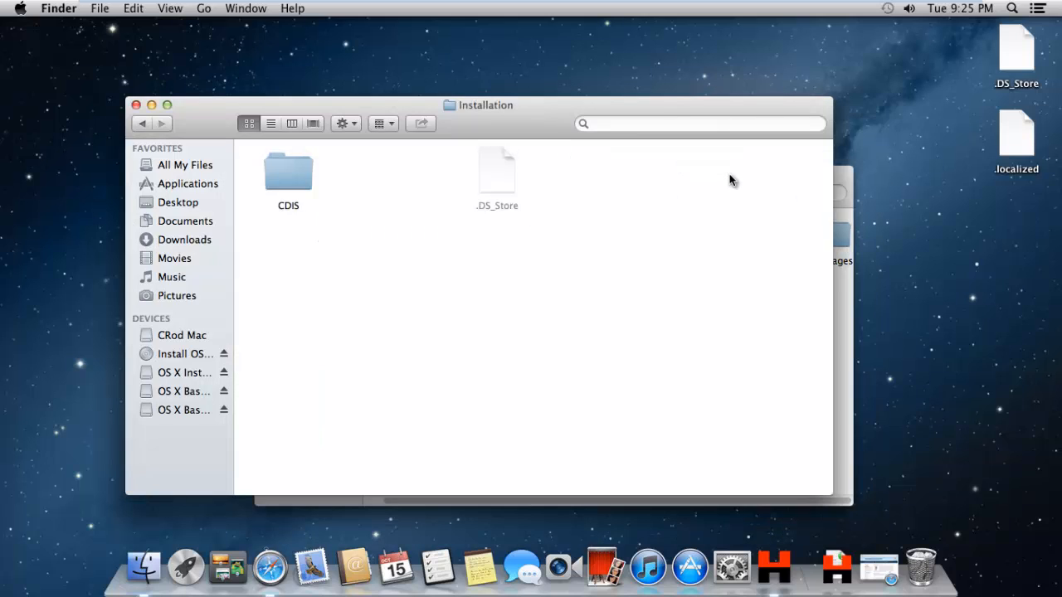
{"action": "left_click_drag", "start_coordinate": [503, 98], "coordinate": [587, 129]}
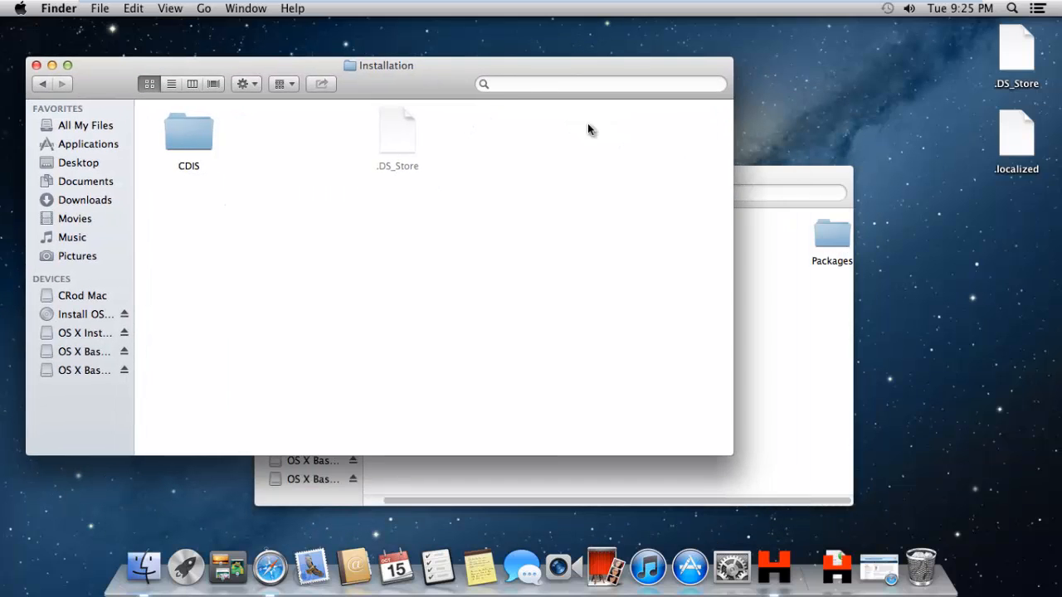
{"action": "left_click", "coordinate": [739, 171]}
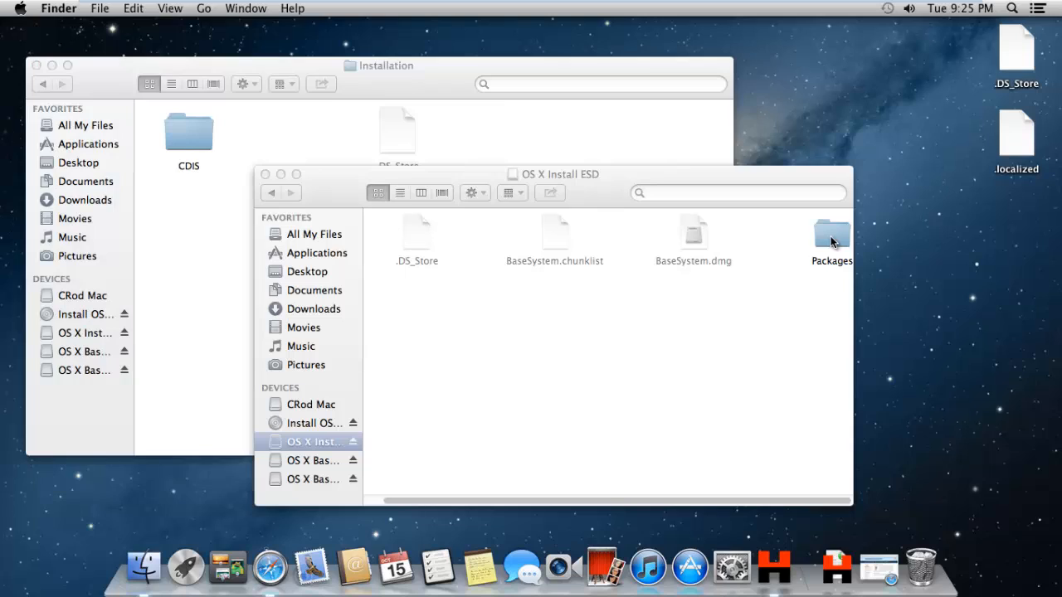
{"action": "left_click_drag", "start_coordinate": [831, 241], "coordinate": [296, 128]}
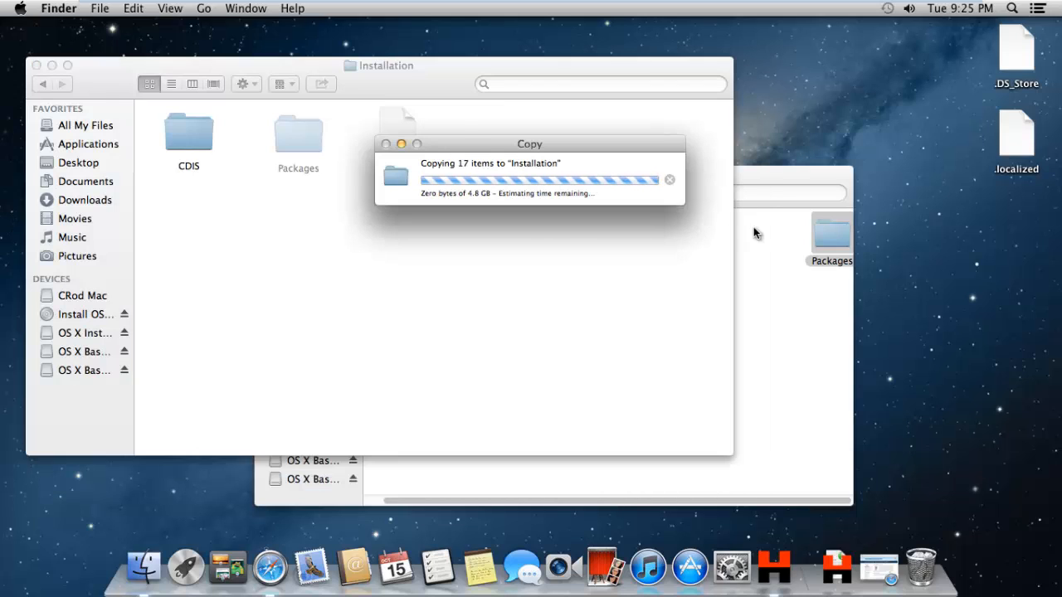
{"action": "left_click", "coordinate": [767, 176]}
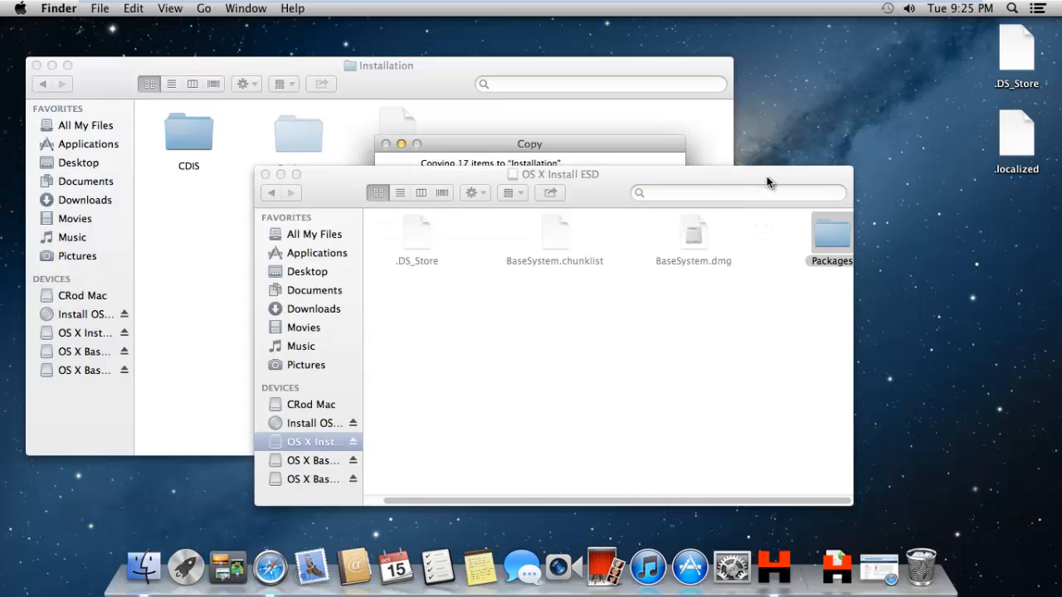
{"action": "left_click", "coordinate": [265, 175]}
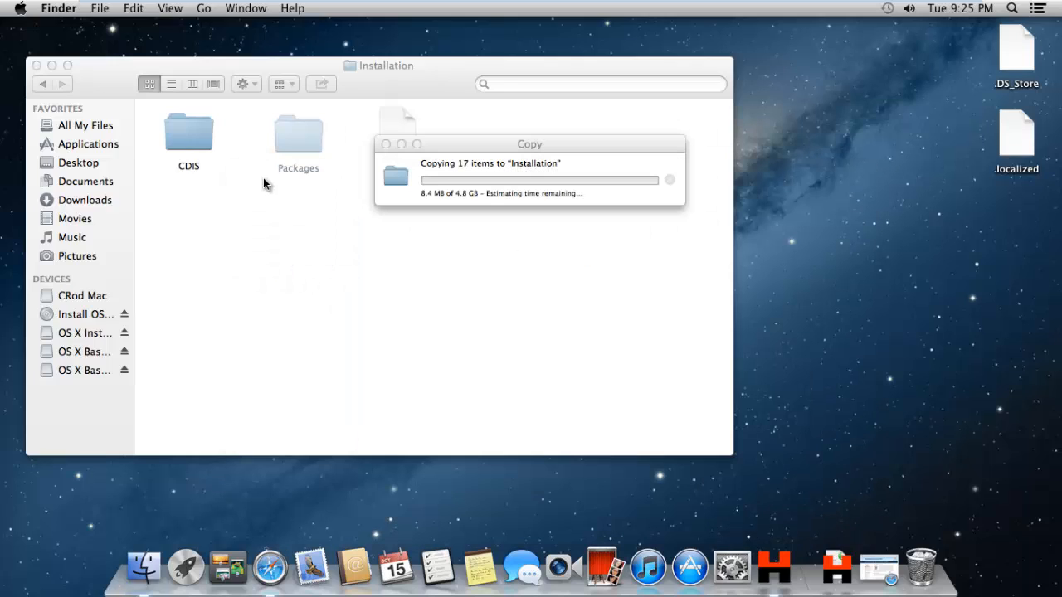
{"action": "left_click", "coordinate": [423, 196]}
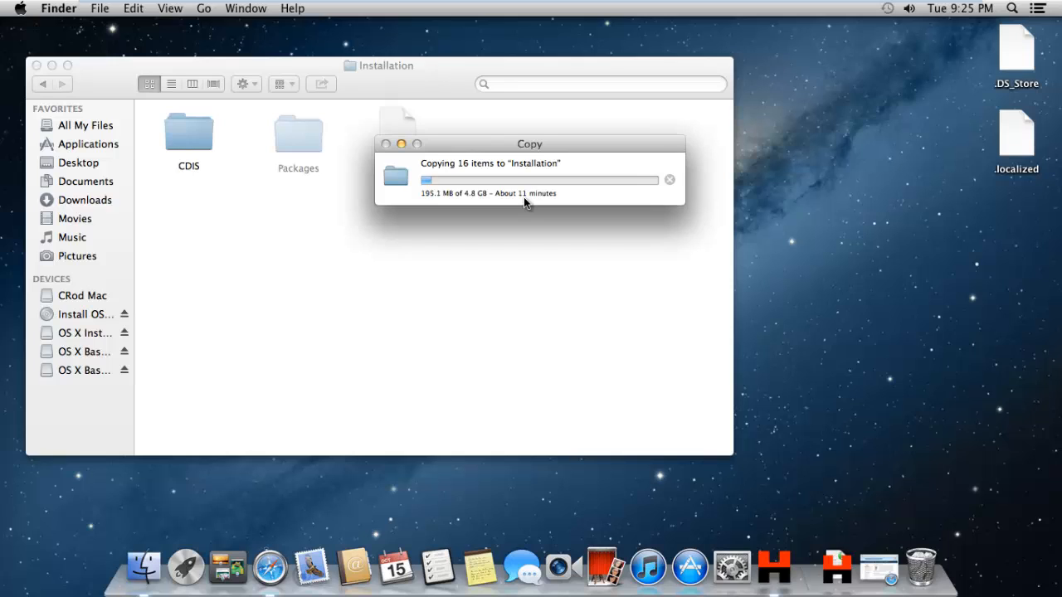
Check the mounted volumes in Finder and shut down the Mac virtual machine.
{"action": "mouse_move", "coordinate": [635, 7]}
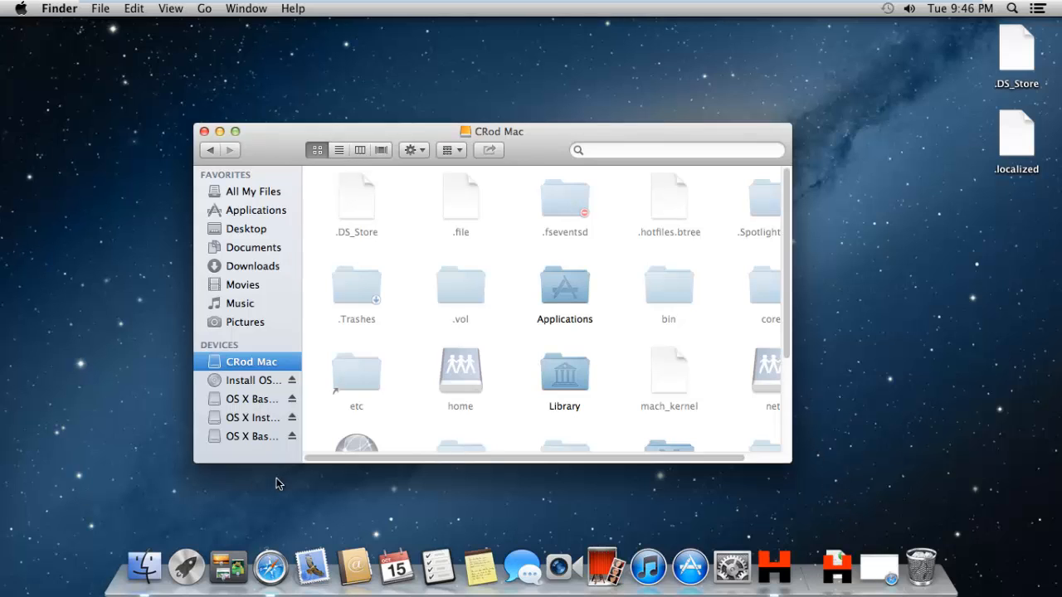
{"action": "left_click", "coordinate": [257, 423]}
{"action": "left_click", "coordinate": [259, 402]}
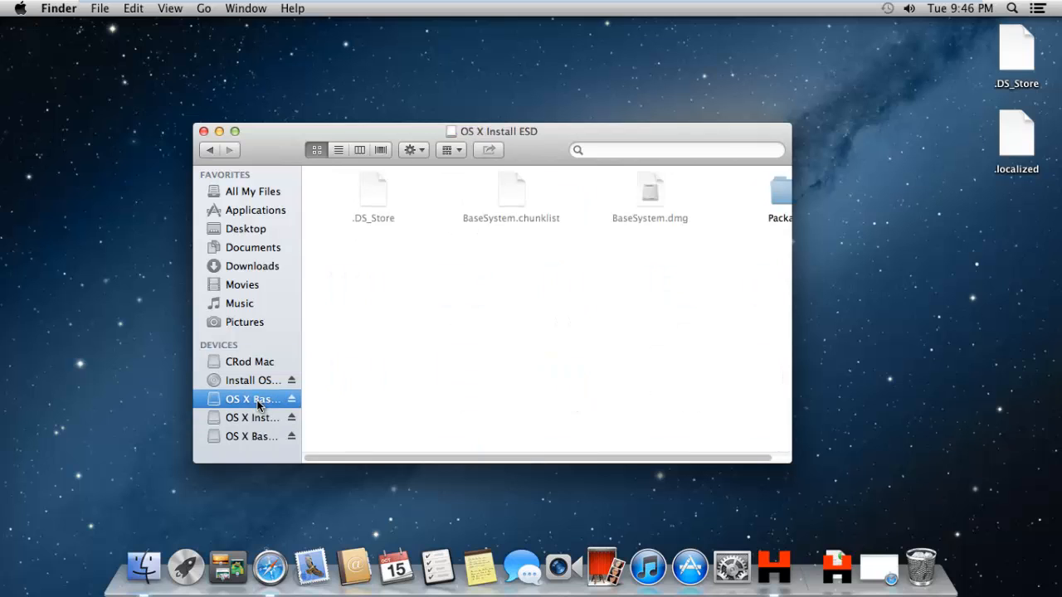
{"action": "left_click", "coordinate": [250, 438]}
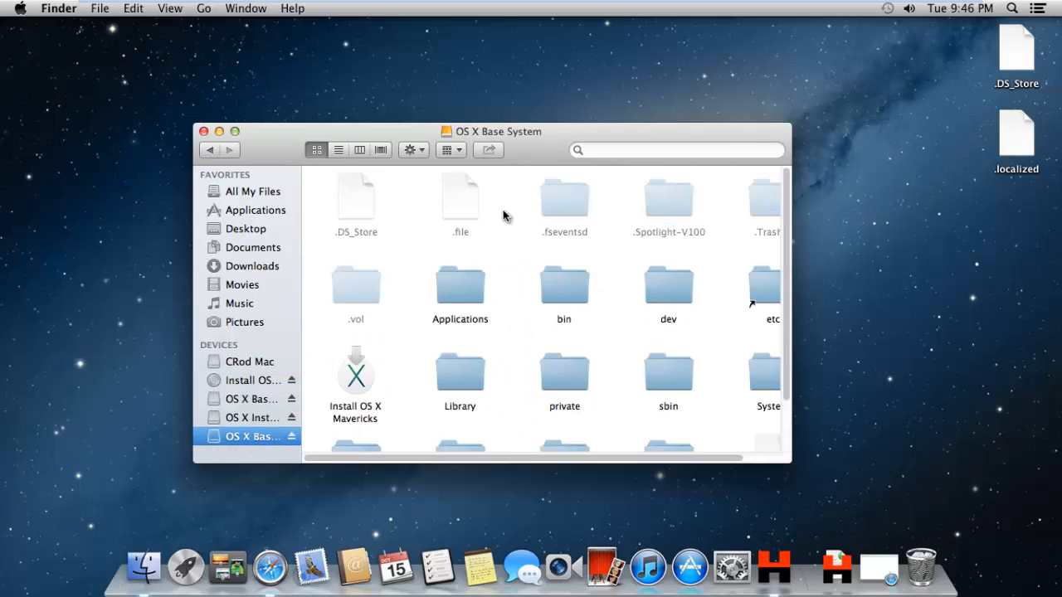
{"action": "left_click", "coordinate": [21, 11]}
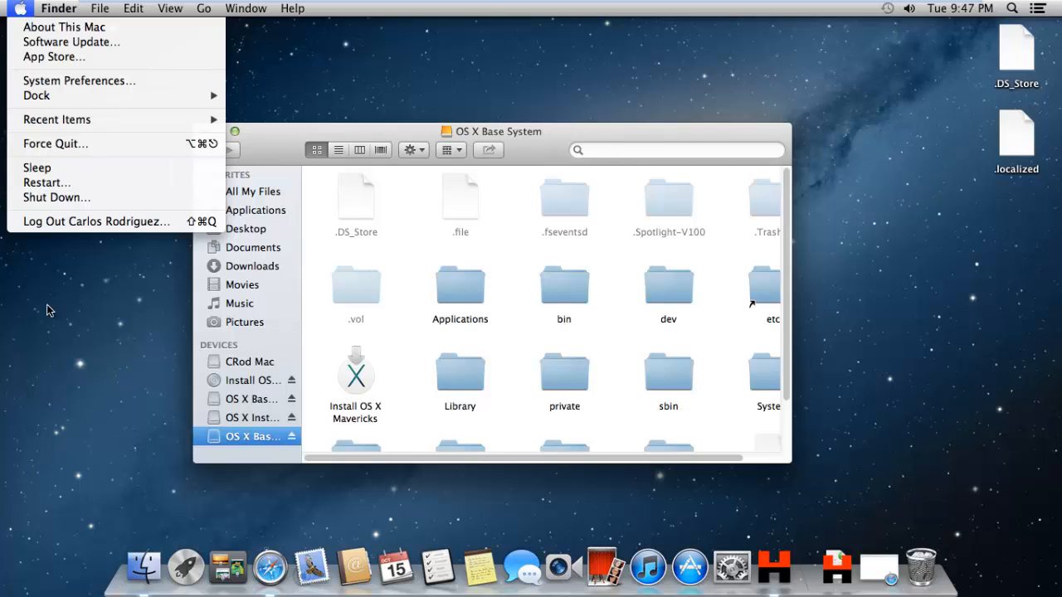
{"action": "left_click", "coordinate": [56, 197]}
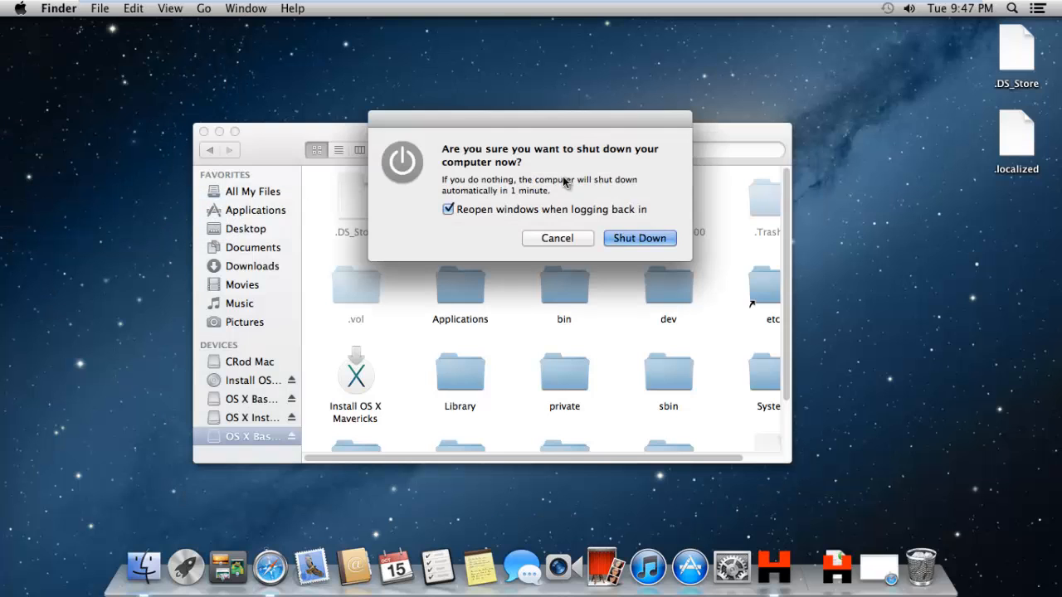
{"action": "left_click", "coordinate": [652, 238]}
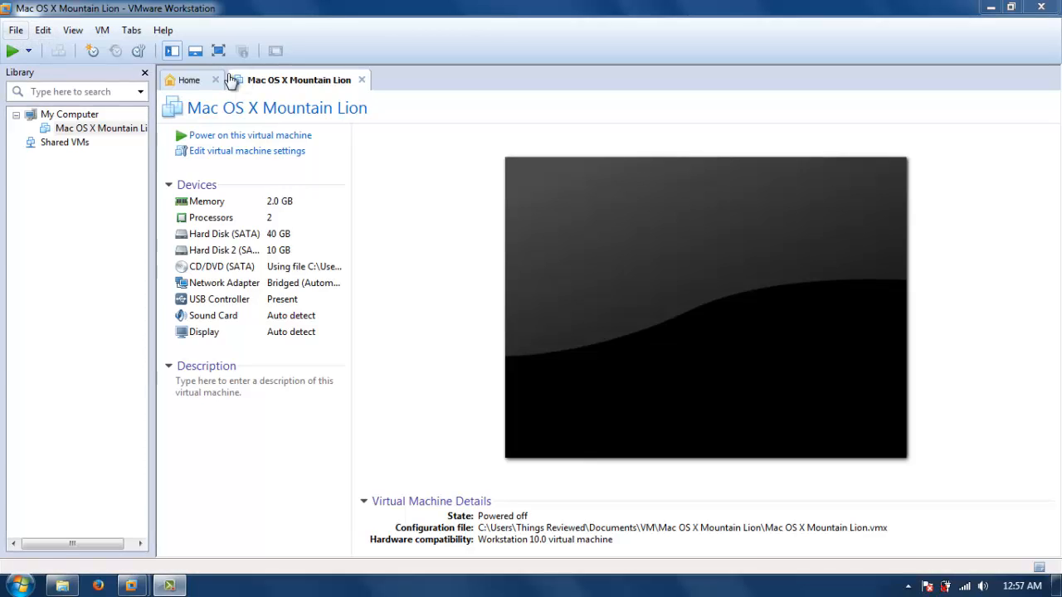
Start the New Virtual Machine Wizard from the Home tab with Custom configuration and Workstation 10.0 hardware compatibility.
{"action": "left_click", "coordinate": [187, 79]}
{"action": "left_click", "coordinate": [427, 299]}
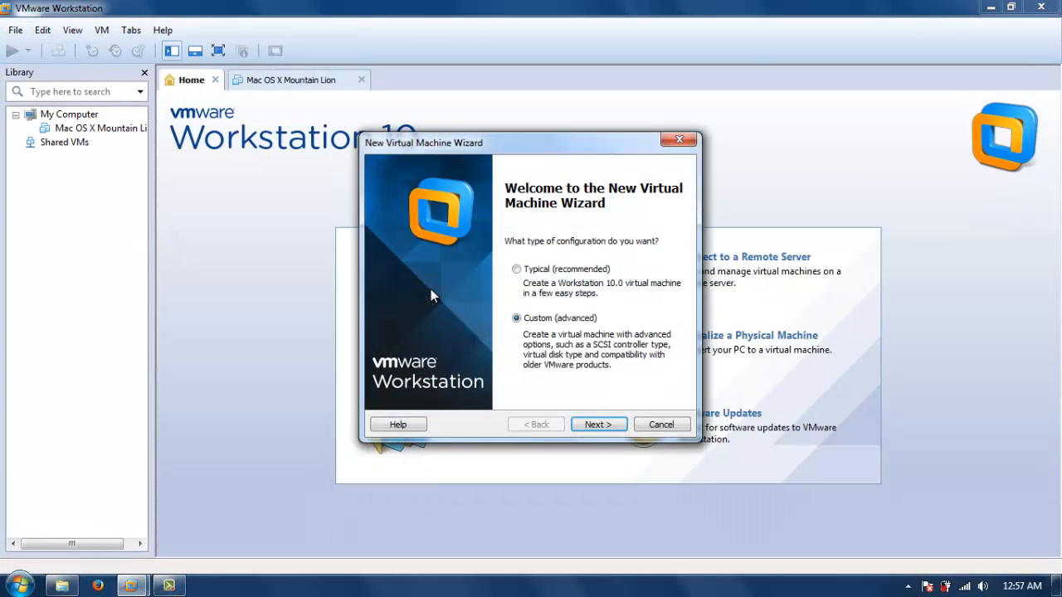
{"action": "left_click", "coordinate": [600, 426]}
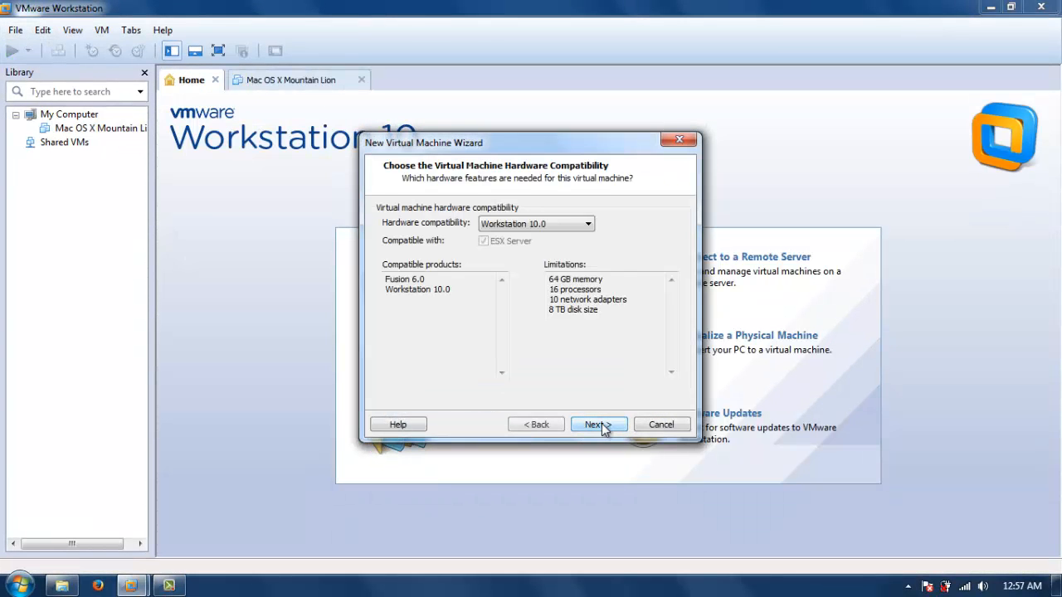
{"action": "left_click", "coordinate": [602, 428]}
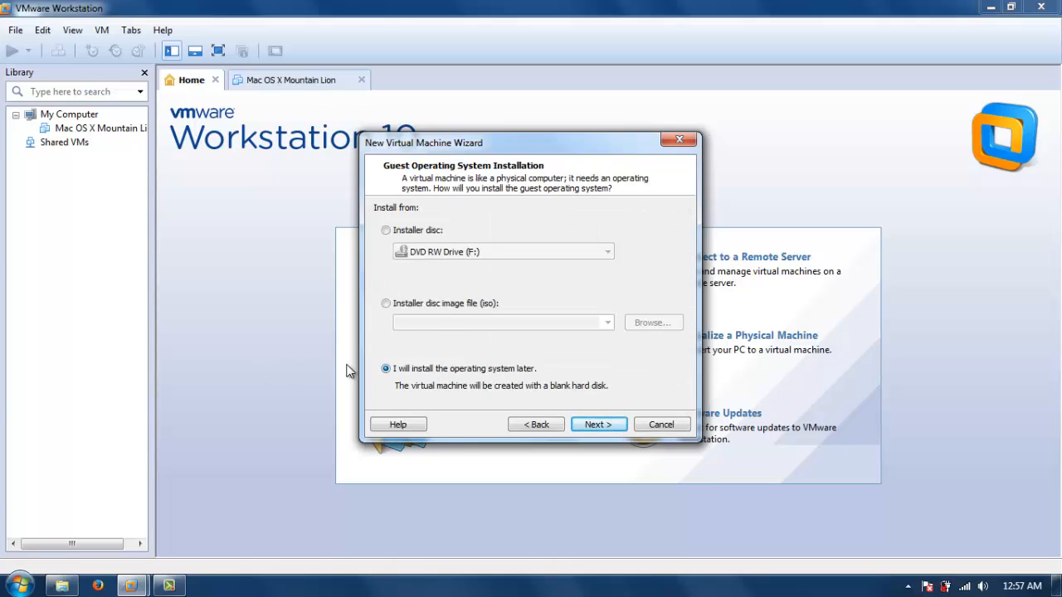
Keep the install-later option and choose Apple Mac OS X, version Mac OS X 10.9, as the guest OS.
{"action": "left_click", "coordinate": [593, 427]}
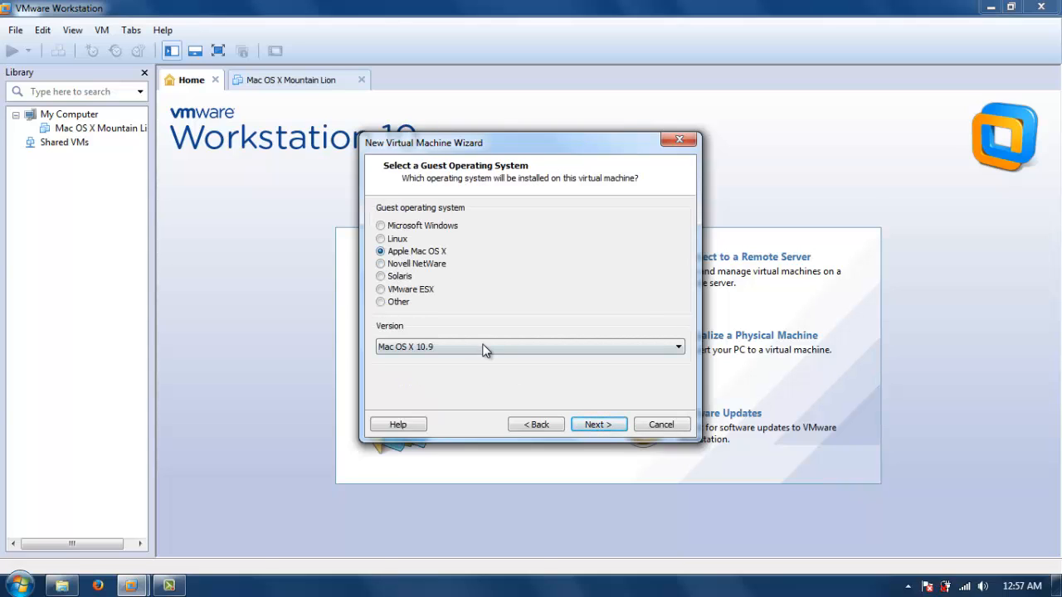
{"action": "left_click", "coordinate": [604, 426]}
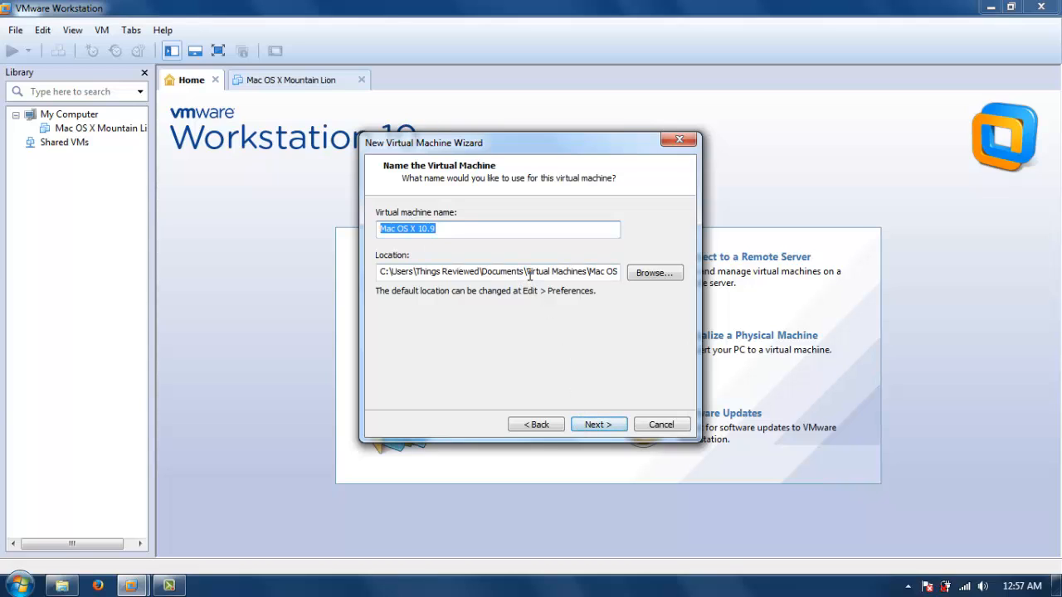
Name the machine Mac OS X 10.9 and change its location folder from Virtual Machines to VM.
{"action": "left_click_drag", "start_coordinate": [528, 273], "coordinate": [587, 266]}
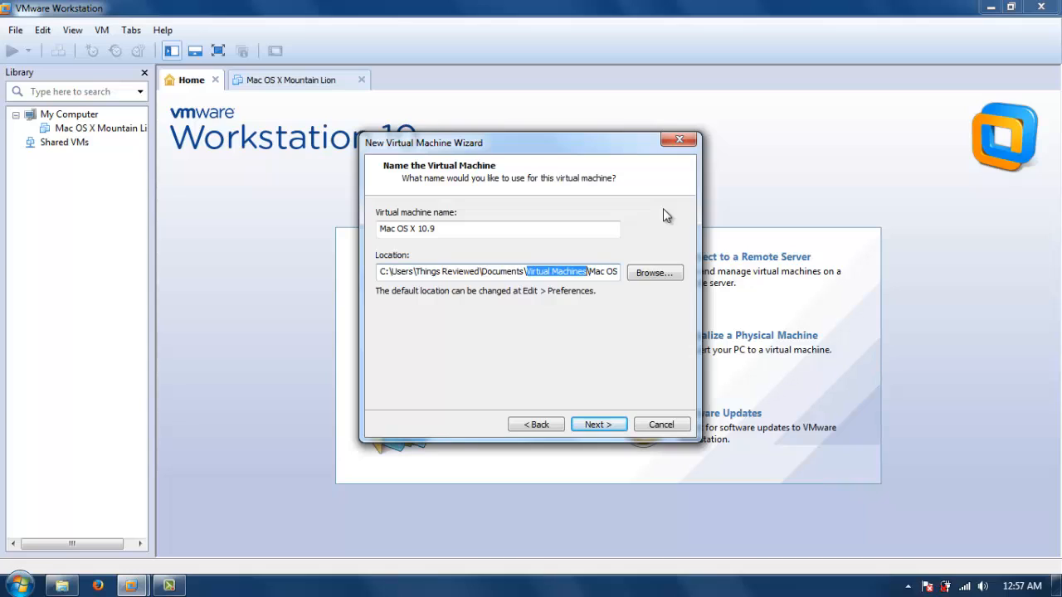
{"action": "type", "text": "VM"}
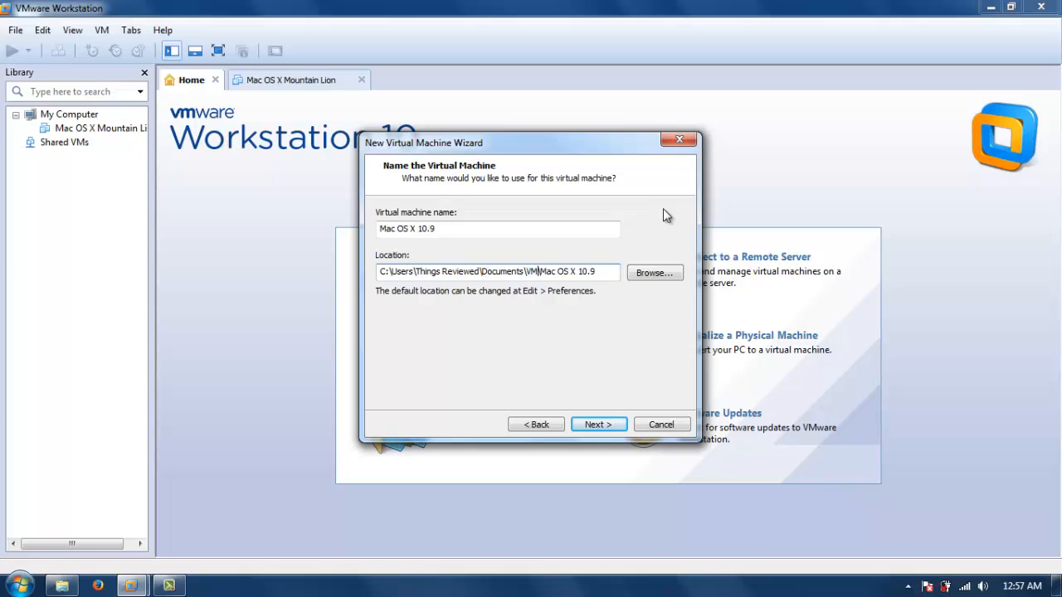
{"action": "left_click", "coordinate": [599, 426]}
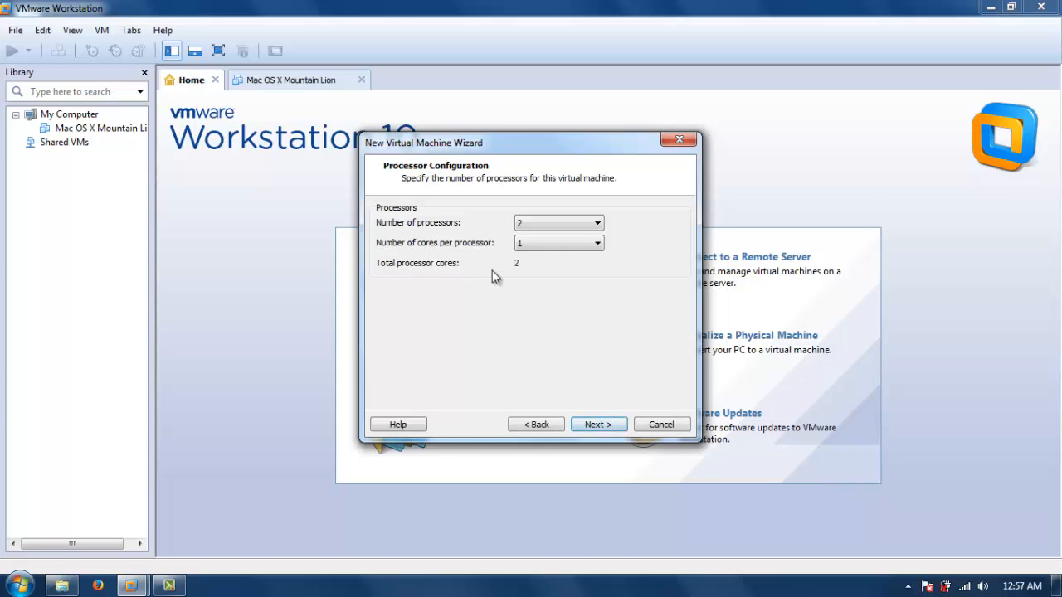
Accept 2 processors and 2048 MB of memory, and choose bridged networking.
{"action": "left_click", "coordinate": [598, 425]}
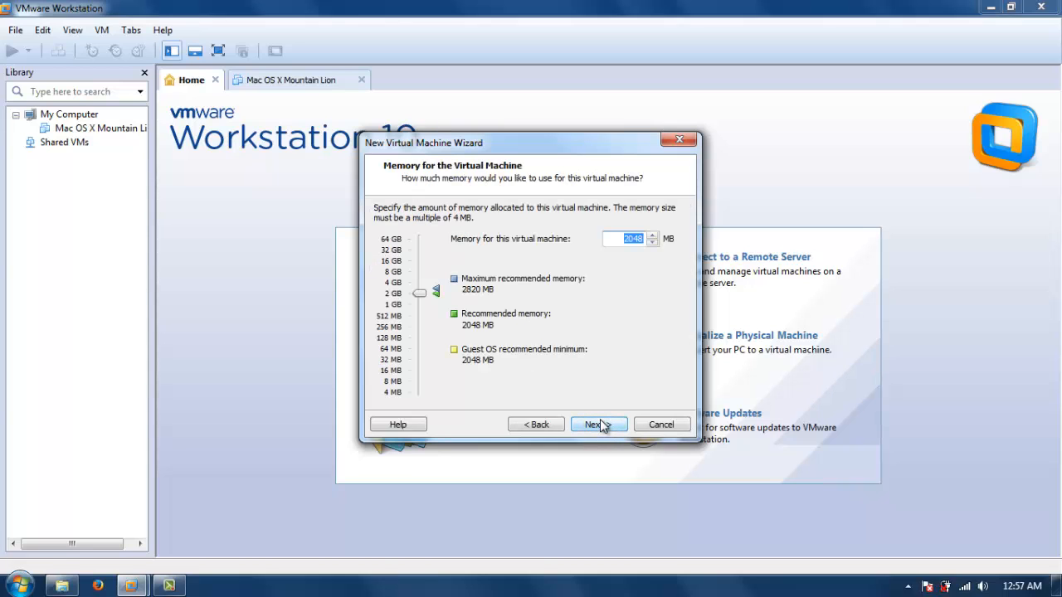
{"action": "left_click", "coordinate": [600, 424]}
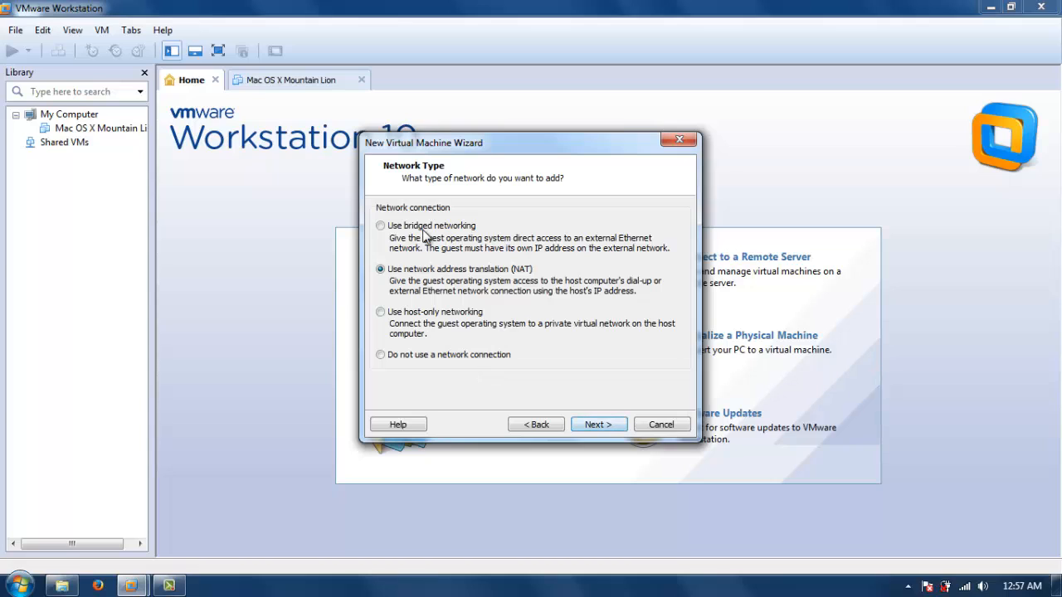
{"action": "left_click", "coordinate": [423, 230]}
{"action": "left_click", "coordinate": [598, 425]}
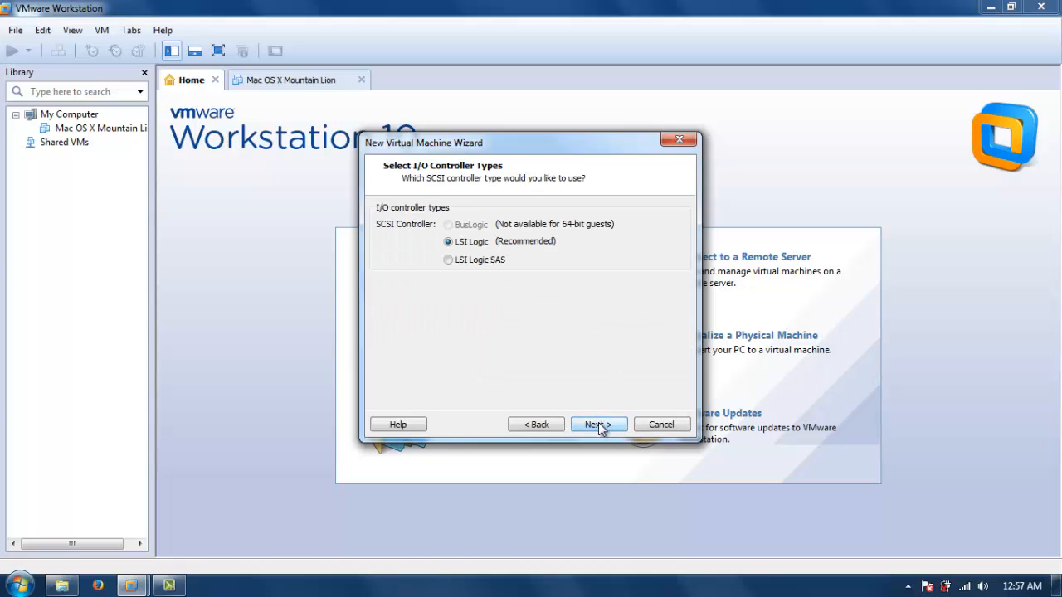
Accept the LSI Logic controller, SATA disk type and creating a new virtual disk.
{"action": "left_click", "coordinate": [611, 424]}
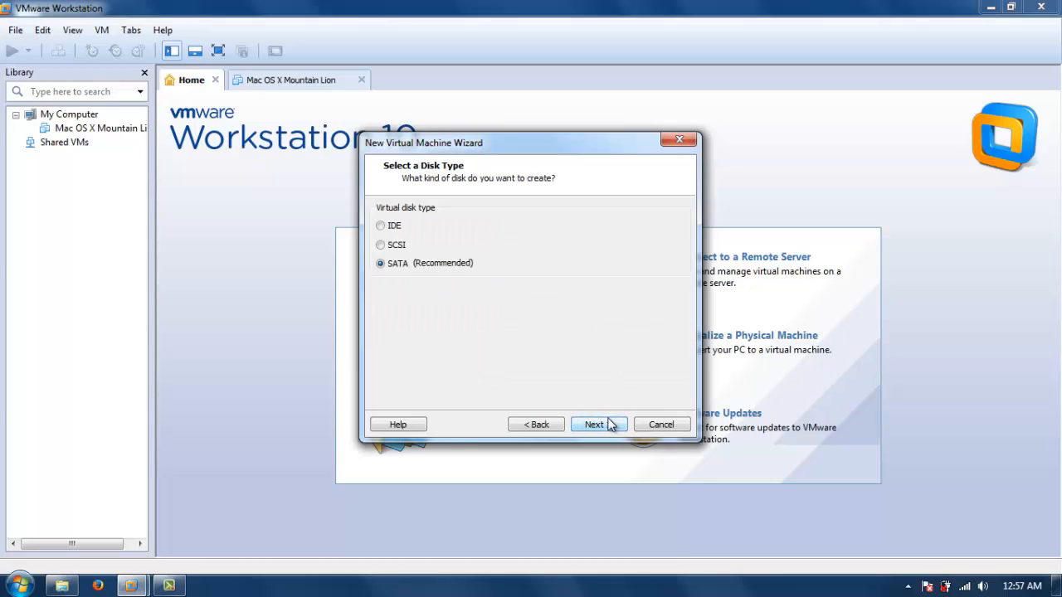
{"action": "left_click", "coordinate": [605, 425]}
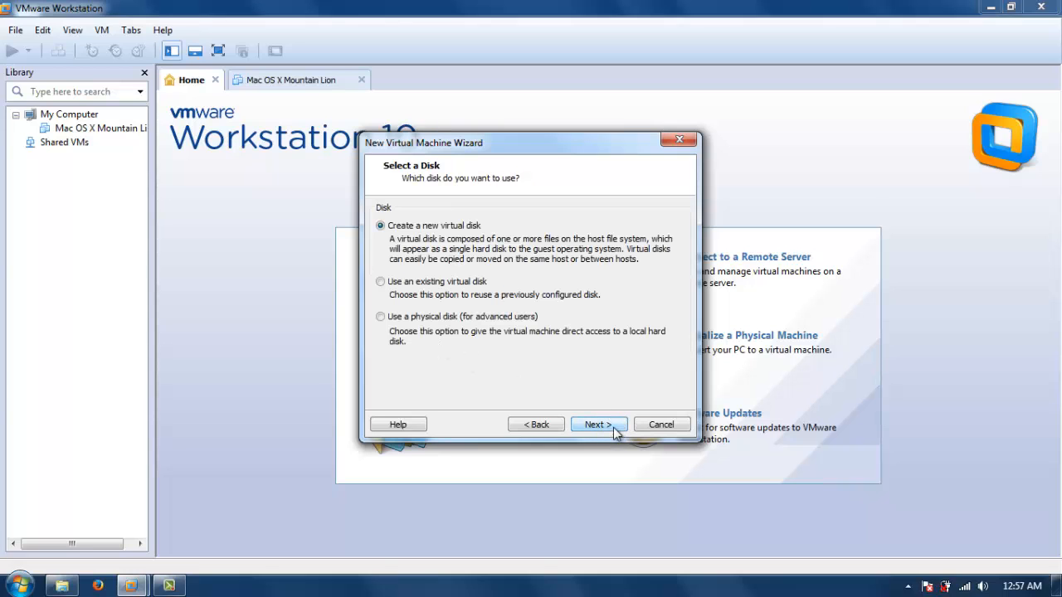
{"action": "left_click", "coordinate": [613, 426]}
{"action": "left_click", "coordinate": [559, 424]}
{"action": "left_click", "coordinate": [601, 422]}
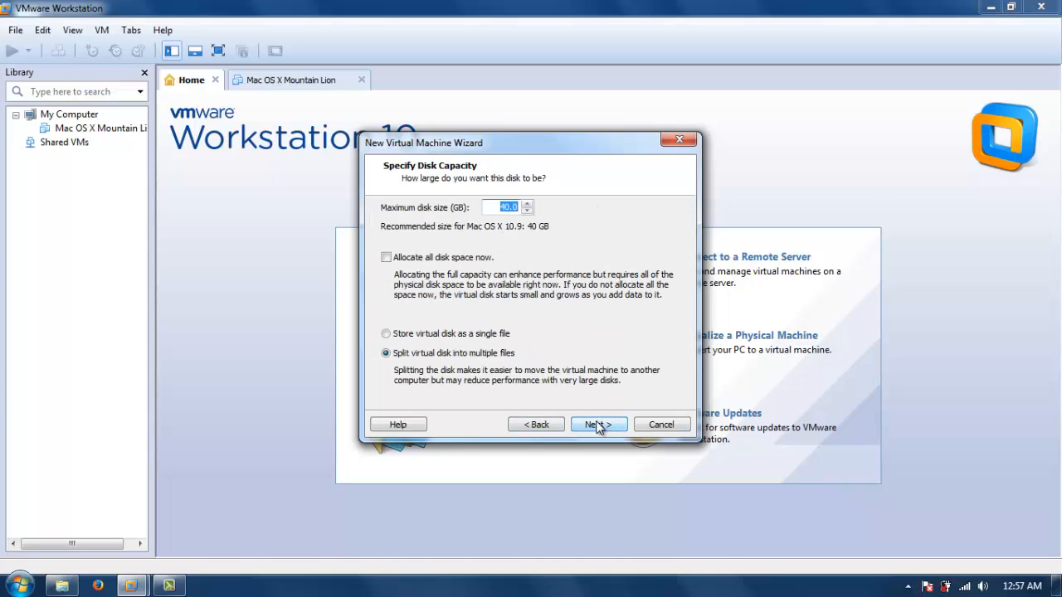
Store the 40 GB virtual disk as a single file and finish creating the virtual machine.
{"action": "left_click", "coordinate": [388, 334]}
{"action": "left_click", "coordinate": [600, 427]}
{"action": "left_click", "coordinate": [600, 427]}
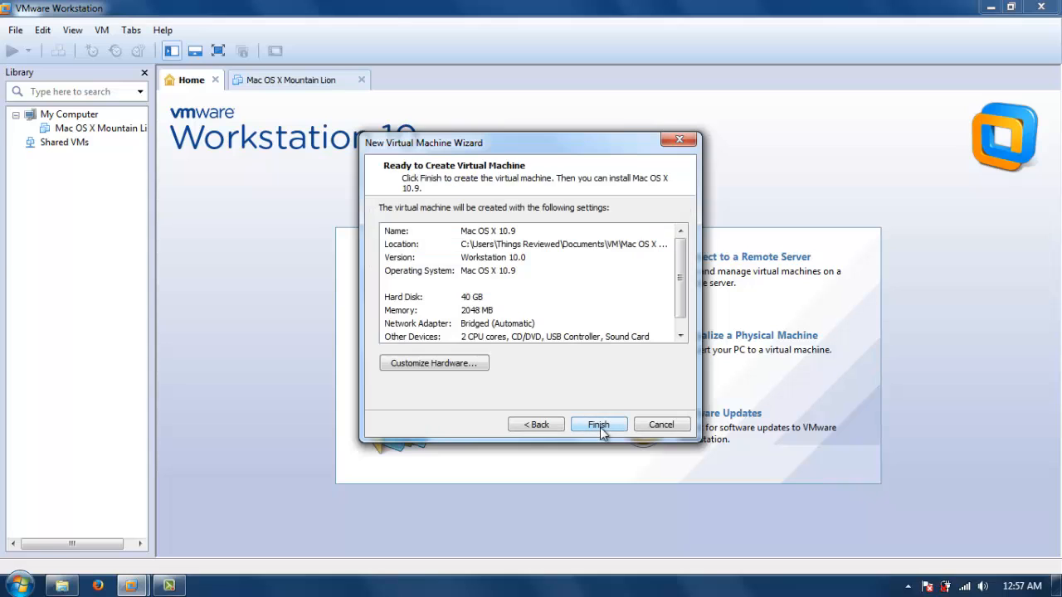
{"action": "left_click", "coordinate": [600, 428]}
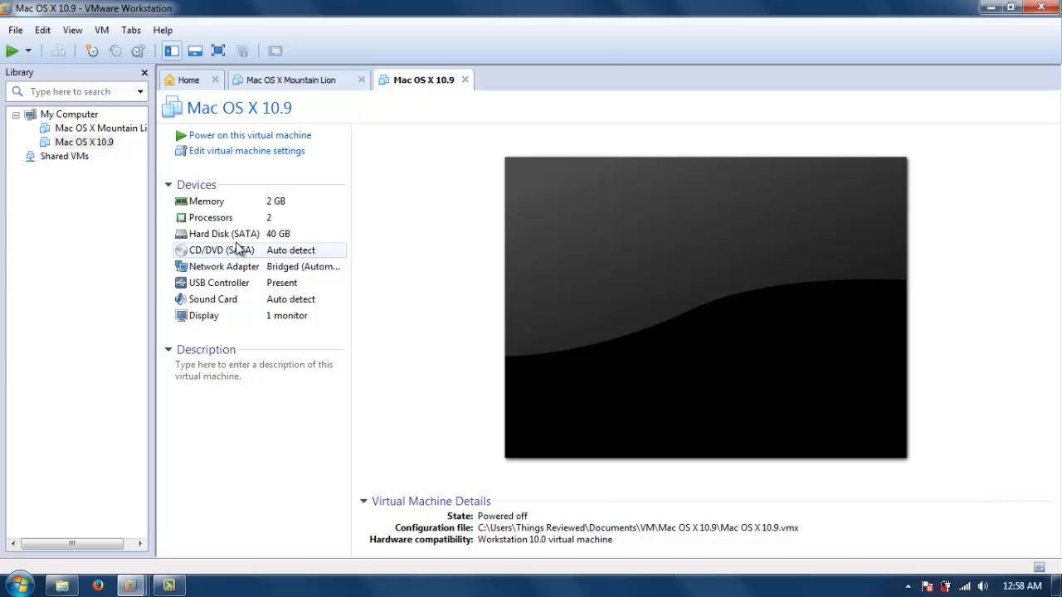
Open the new machine's settings and add a SATA hard disk using an existing virtual disk.
{"action": "left_click", "coordinate": [222, 158]}
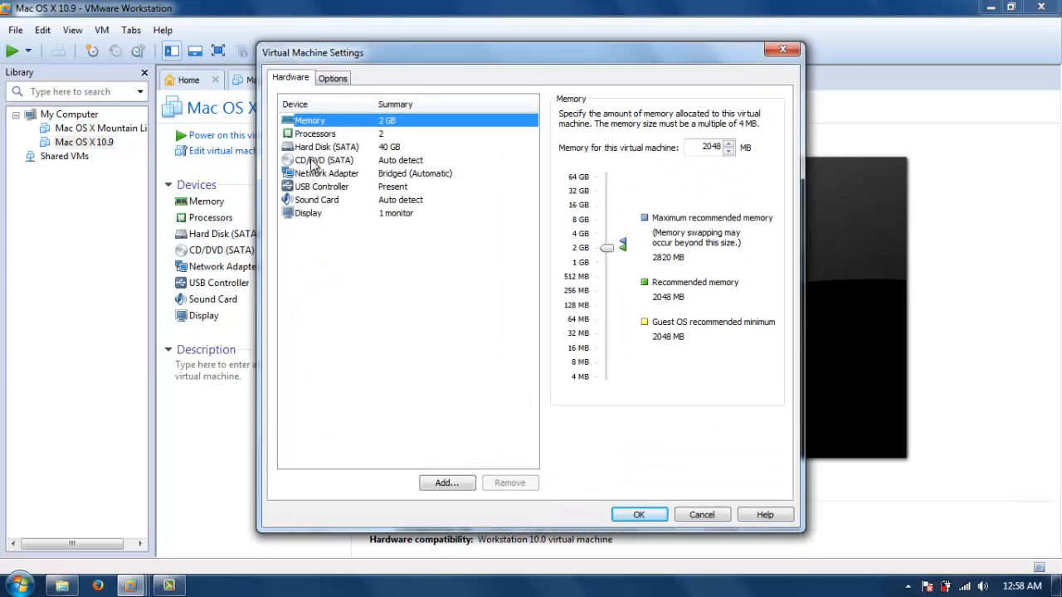
{"action": "left_click", "coordinate": [446, 483]}
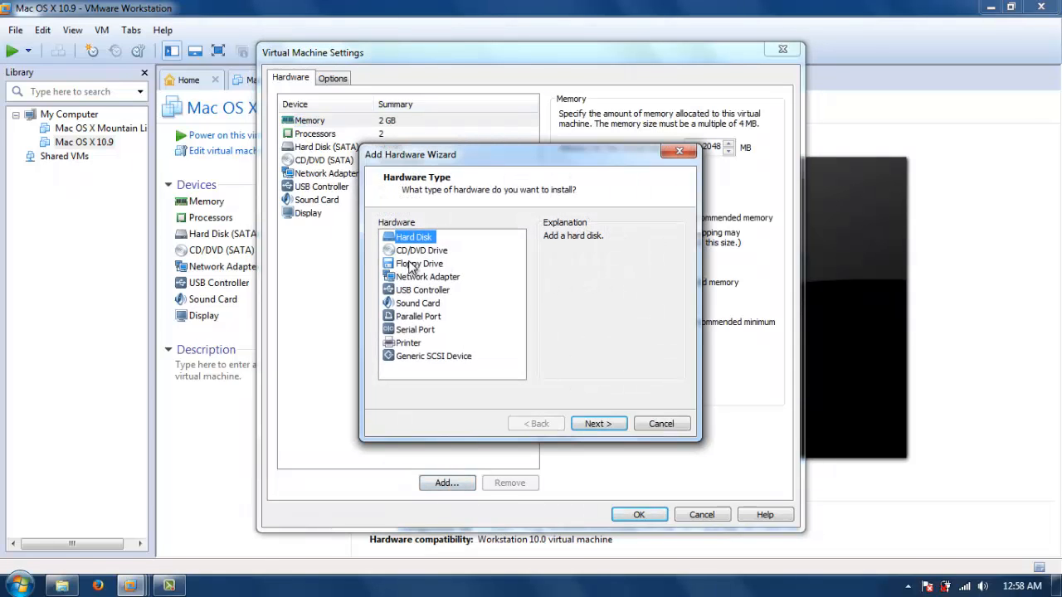
{"action": "left_click", "coordinate": [598, 423]}
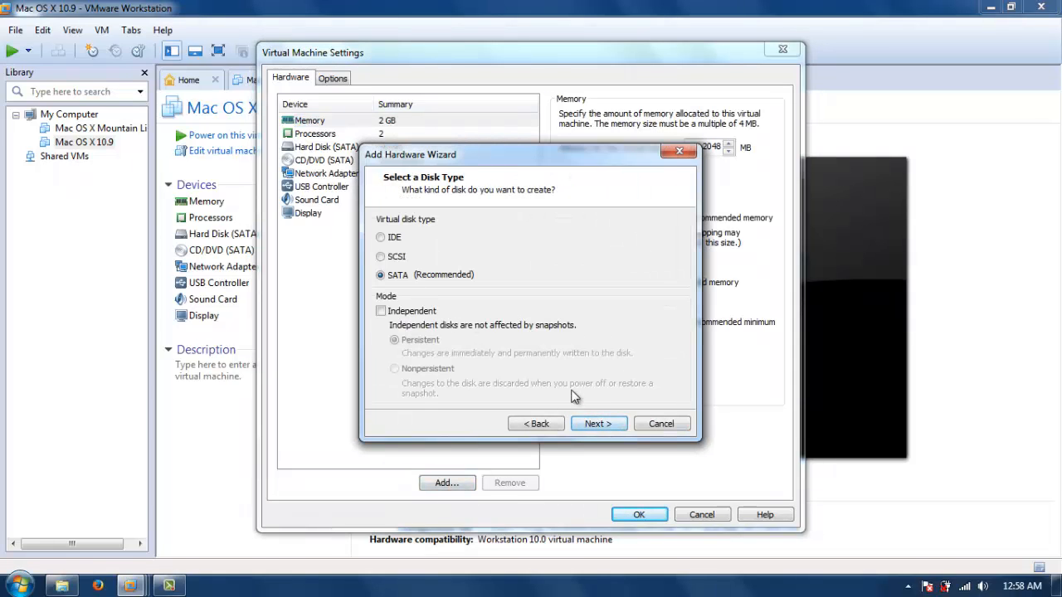
{"action": "left_click", "coordinate": [582, 425]}
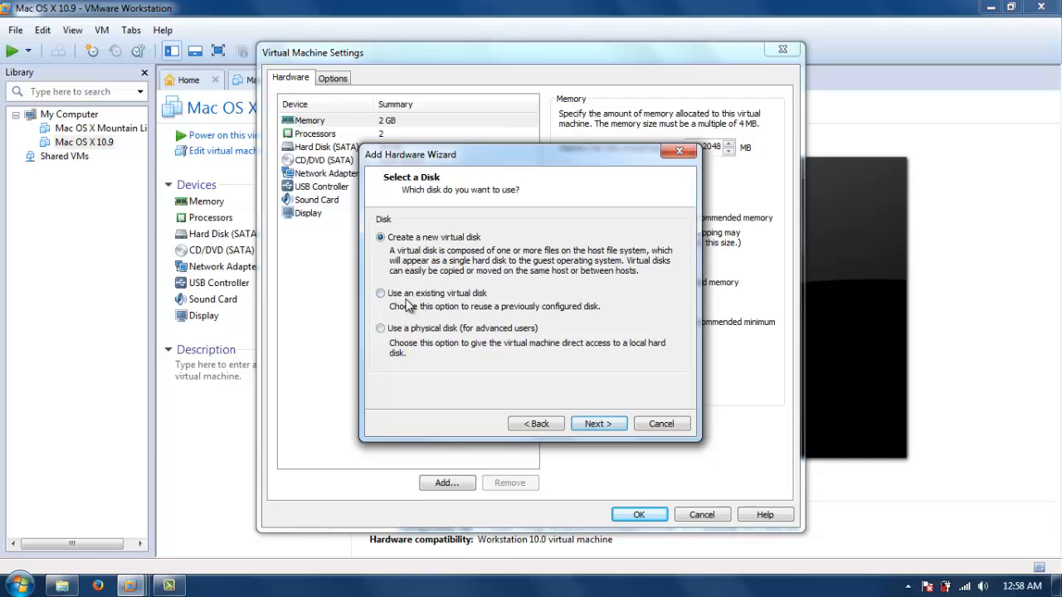
{"action": "left_click", "coordinate": [404, 295]}
{"action": "left_click", "coordinate": [614, 425]}
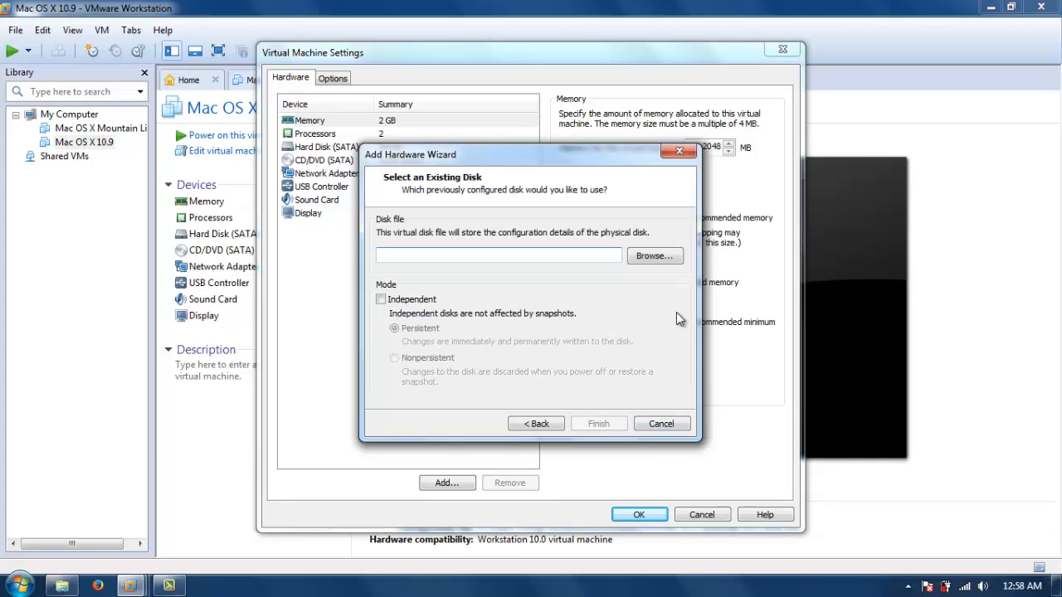
Browse to OSX_INSTALLER.vmdk in the VM\Mac OS X Mountain Lion folder, finish adding it and save the settings.
{"action": "left_click", "coordinate": [654, 256]}
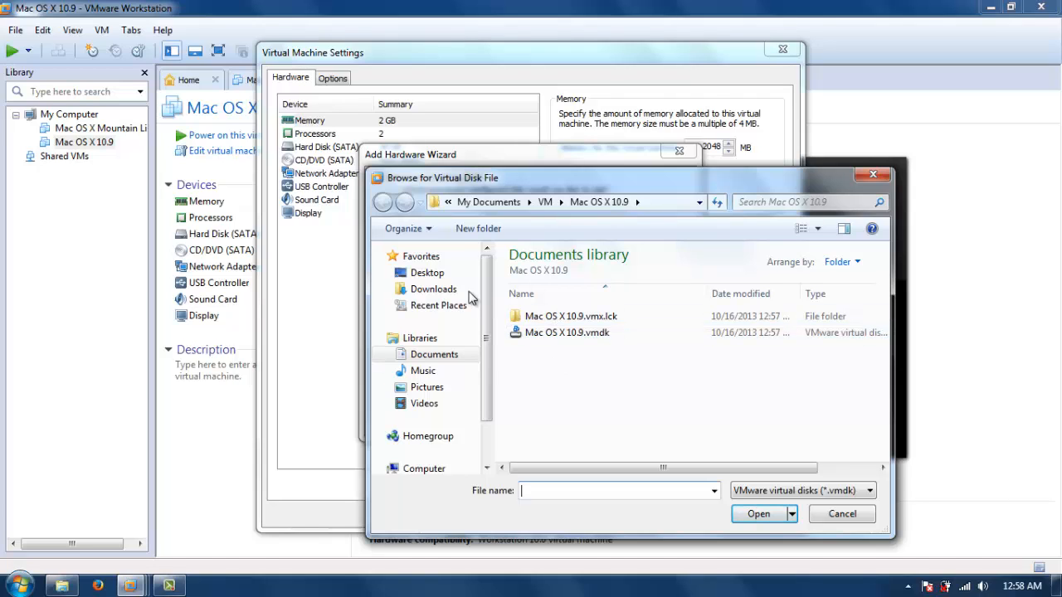
{"action": "left_click", "coordinate": [546, 202]}
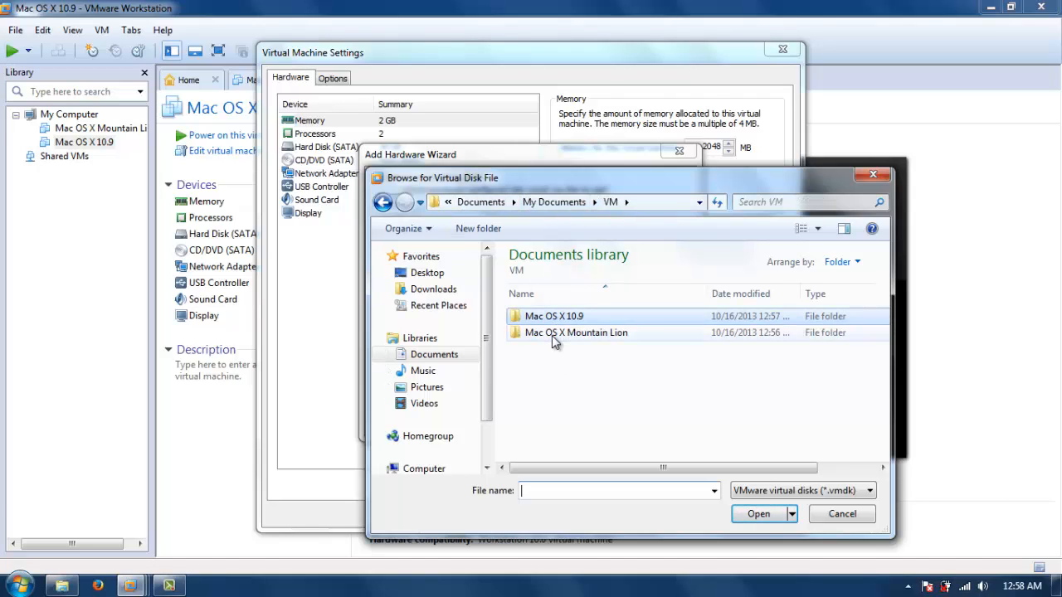
{"action": "double_click", "coordinate": [554, 333]}
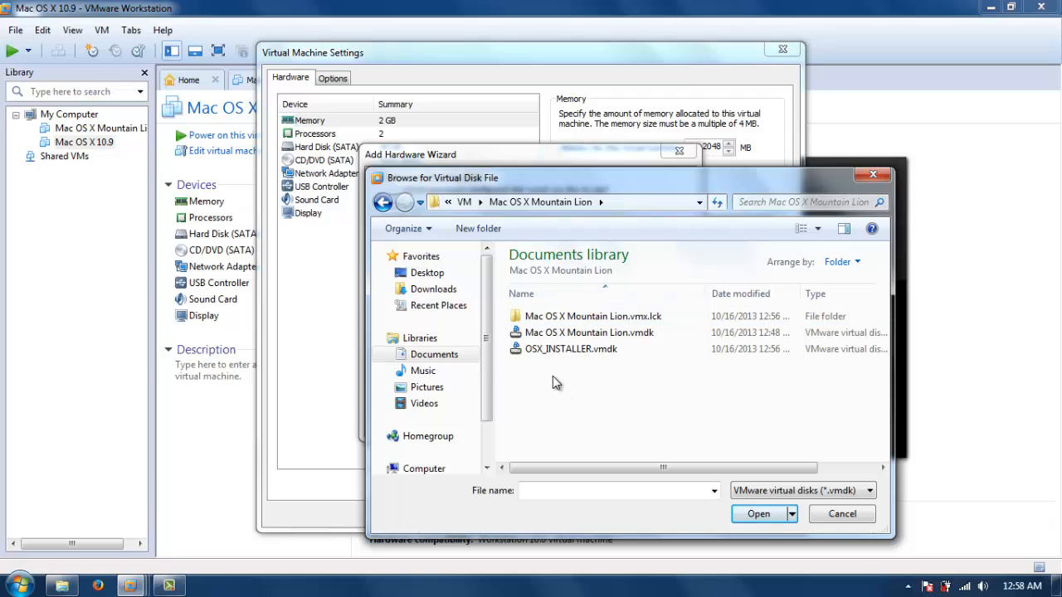
{"action": "left_click", "coordinate": [551, 351]}
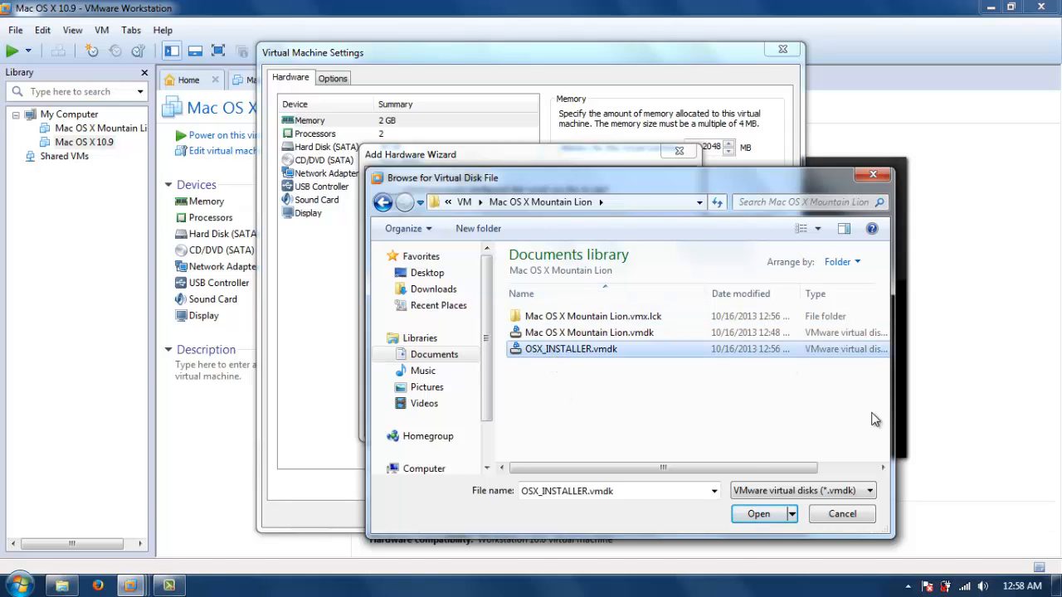
{"action": "left_click", "coordinate": [759, 514]}
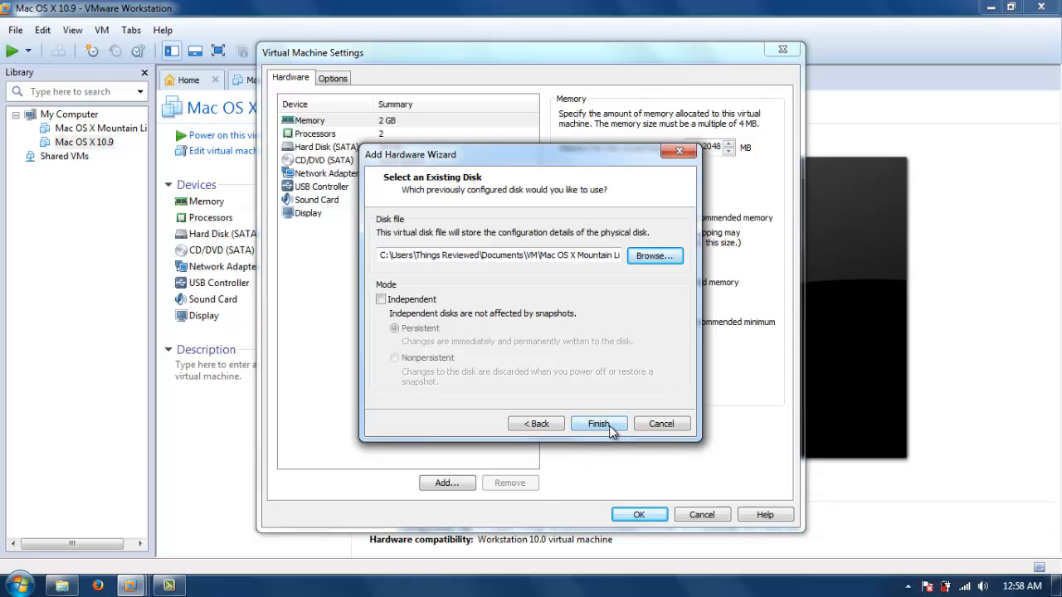
{"action": "left_click", "coordinate": [604, 425]}
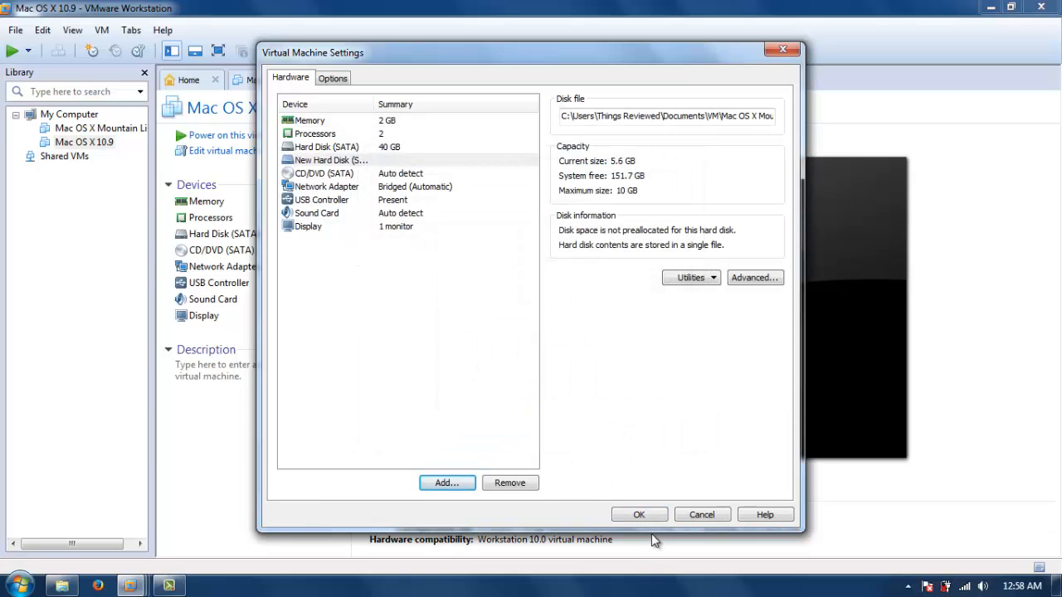
{"action": "left_click", "coordinate": [639, 515]}
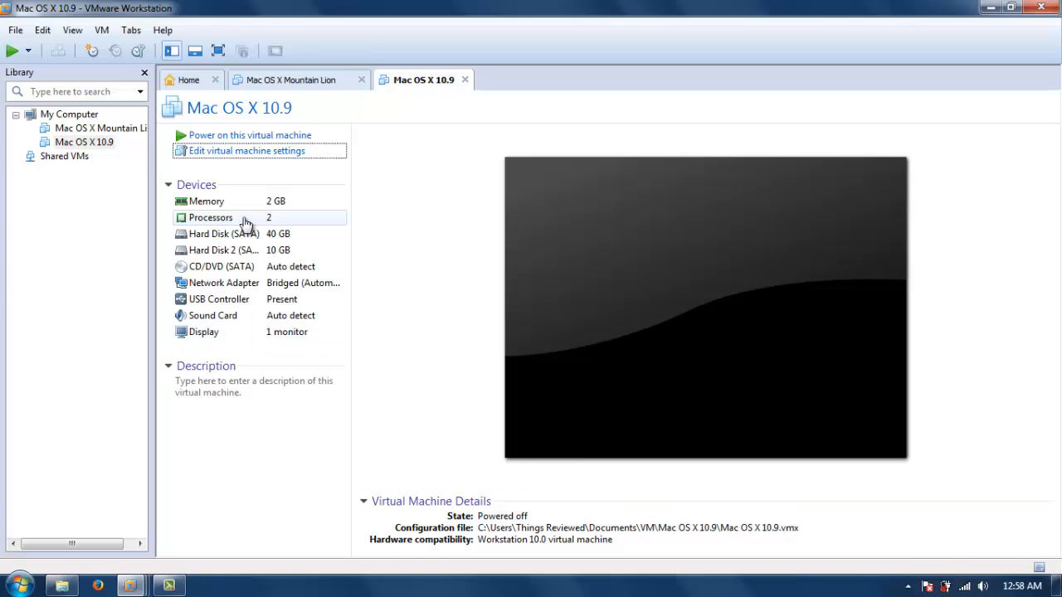
Close the Mac OS X Mountain Lion and Home tabs, leaving only Mac OS X 10.9 open.
{"action": "left_click", "coordinate": [328, 80]}
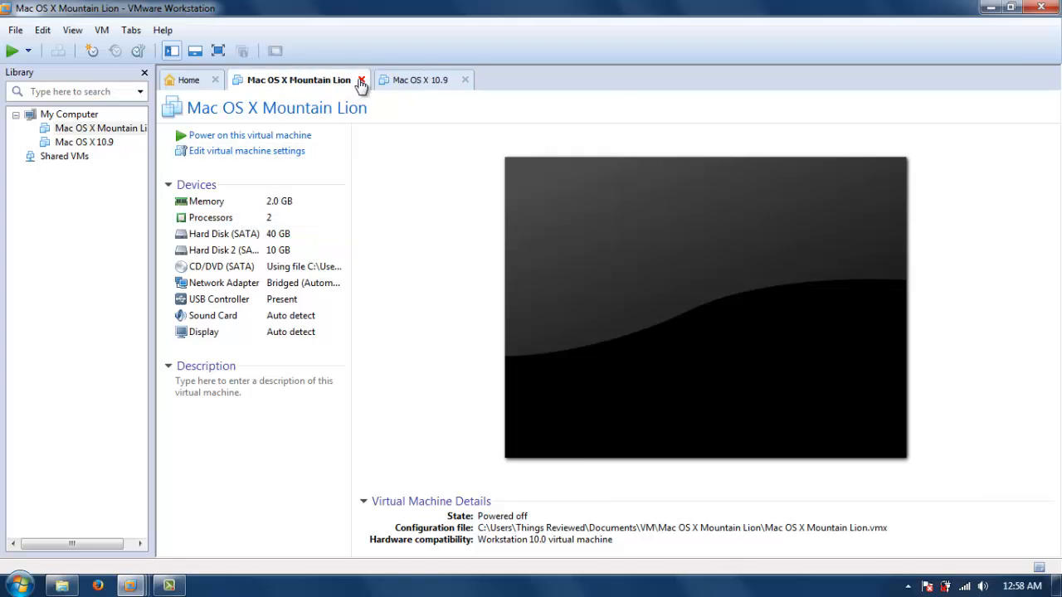
{"action": "left_click", "coordinate": [361, 81]}
{"action": "left_click", "coordinate": [189, 82]}
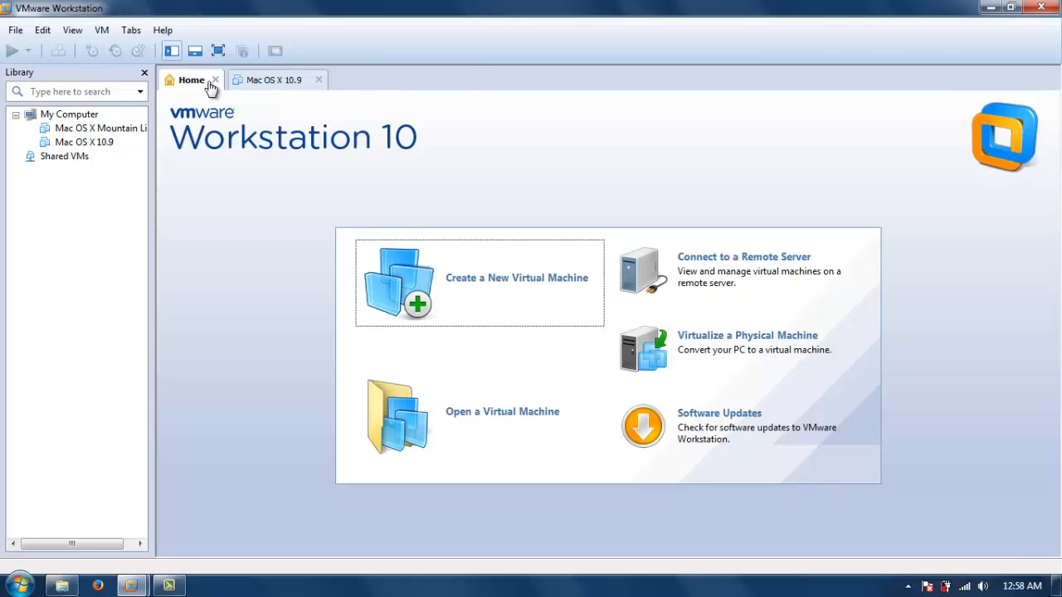
{"action": "left_click", "coordinate": [214, 80]}
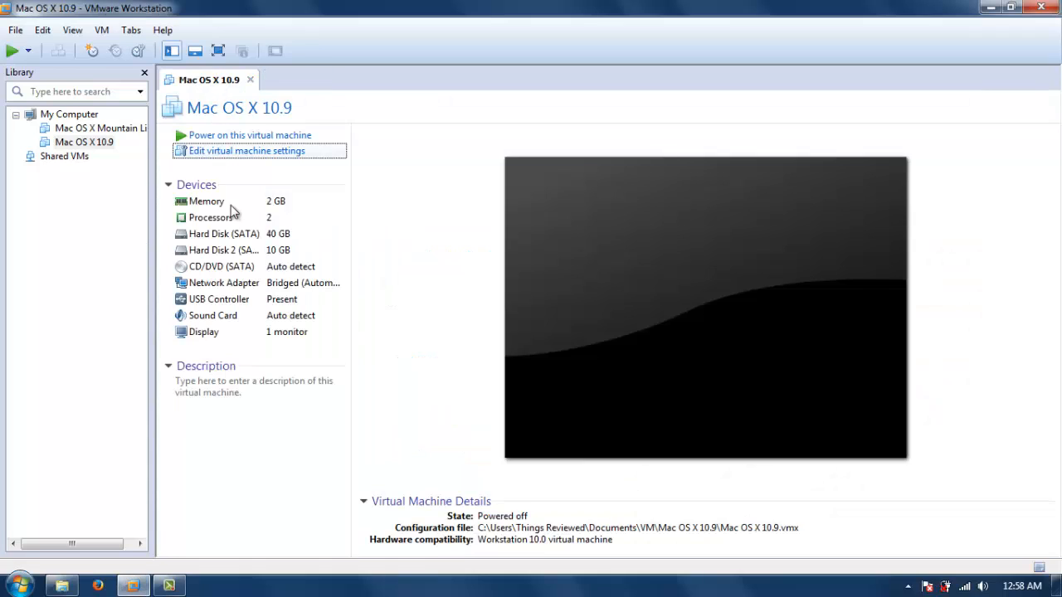
Power on the Mac OS X 10.9 virtual machine and let it boot from the installer disk.
{"action": "left_click", "coordinate": [221, 136]}
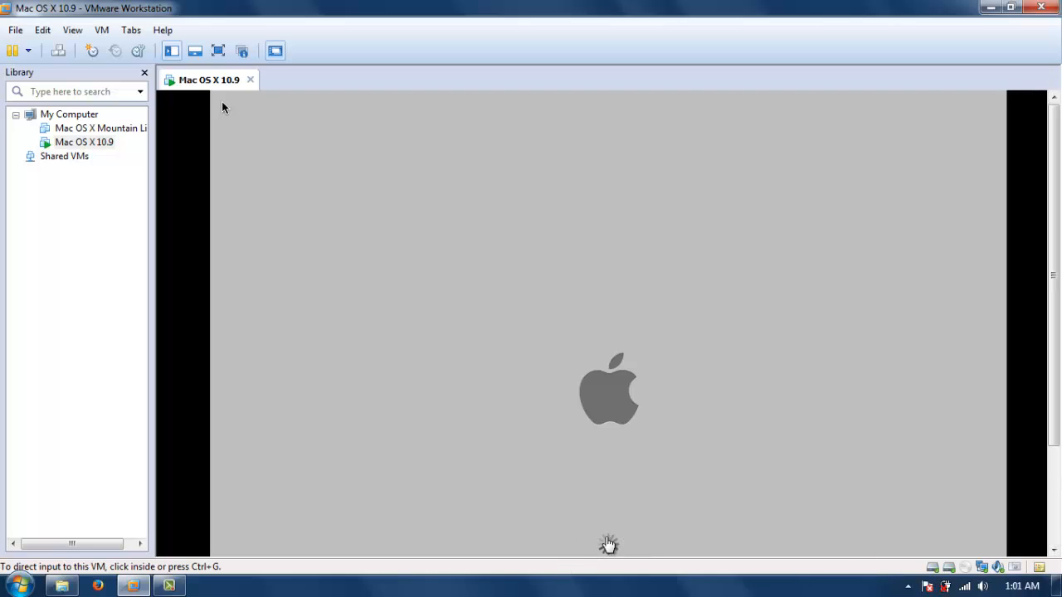
{"action": "left_click", "coordinate": [284, 169]}
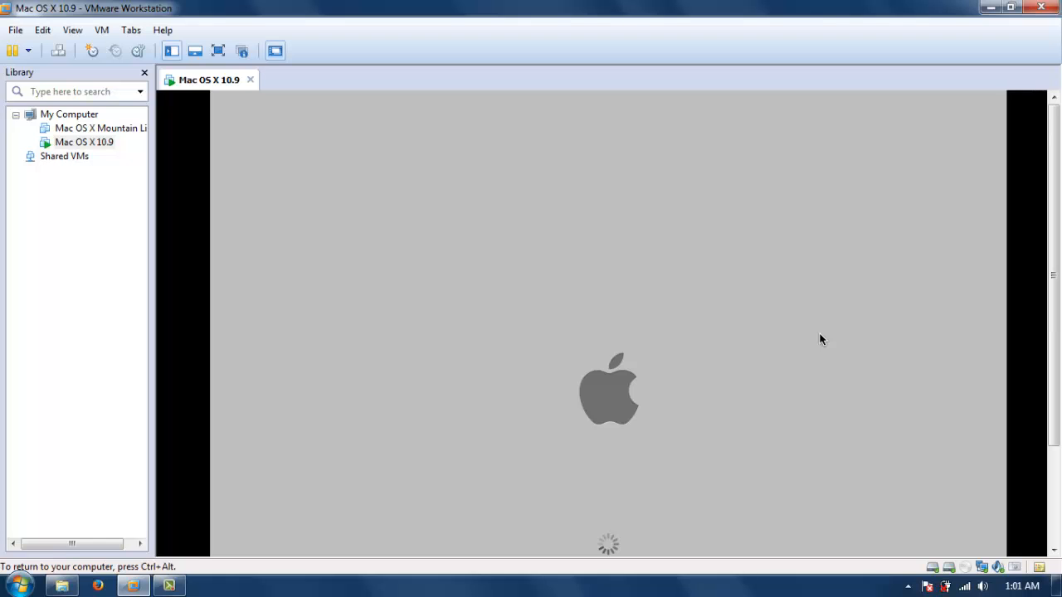
{"action": "key", "text": "ctrl+alt"}
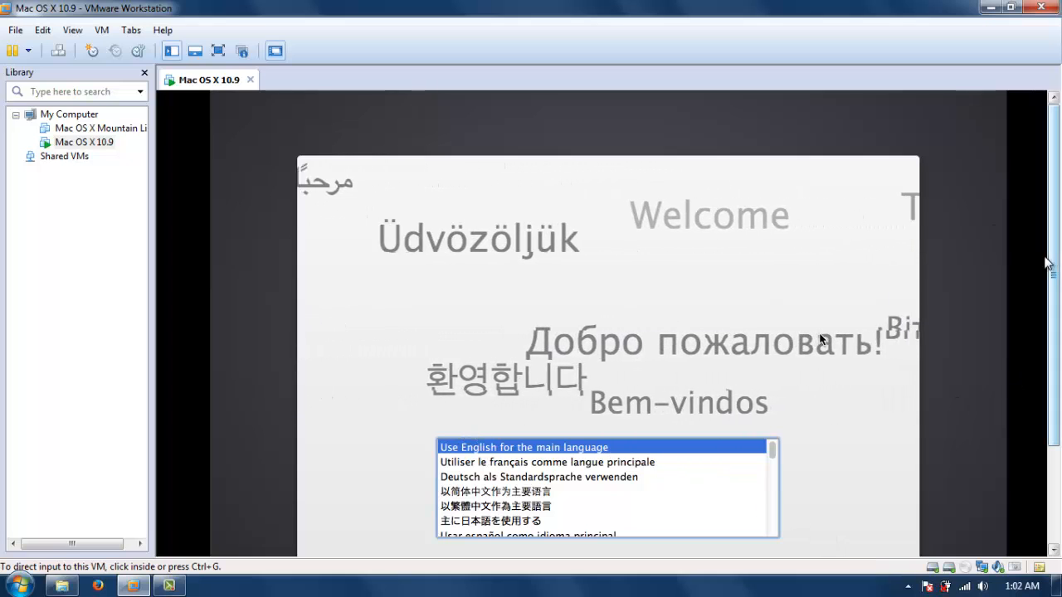
Choose English as the main language in the OS X installer.
{"action": "scroll", "coordinate": [1058, 357], "scroll_direction": "down", "scroll_amount": 3}
{"action": "left_click_drag", "start_coordinate": [1060, 358], "coordinate": [1059, 362]}
{"action": "left_click", "coordinate": [608, 469]}
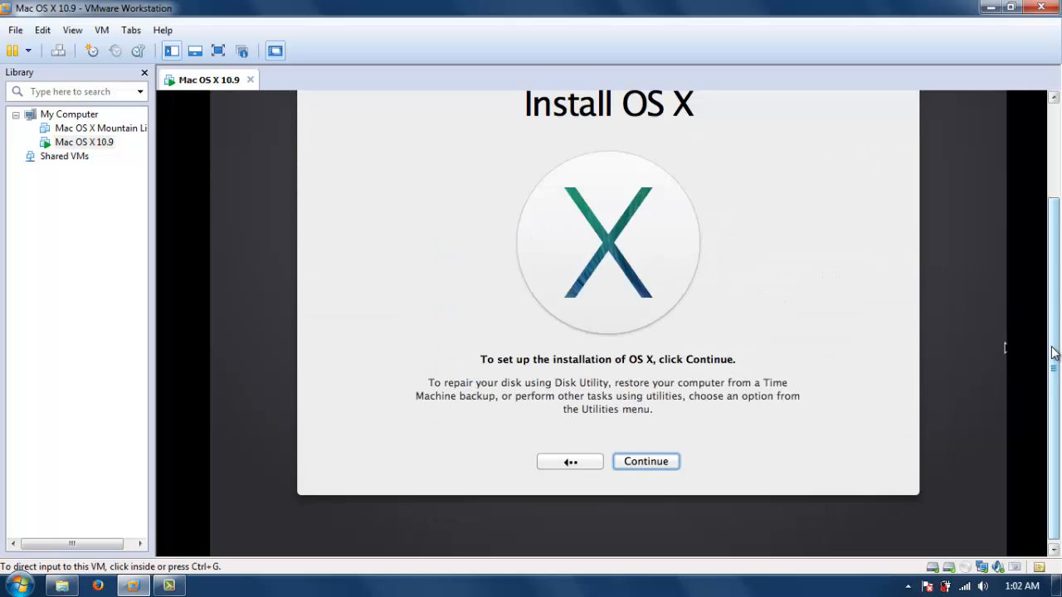
Continue the OS X installation and agree to the Mavericks software license agreement.
{"action": "left_click_drag", "start_coordinate": [1055, 354], "coordinate": [1056, 304]}
{"action": "left_click", "coordinate": [626, 512]}
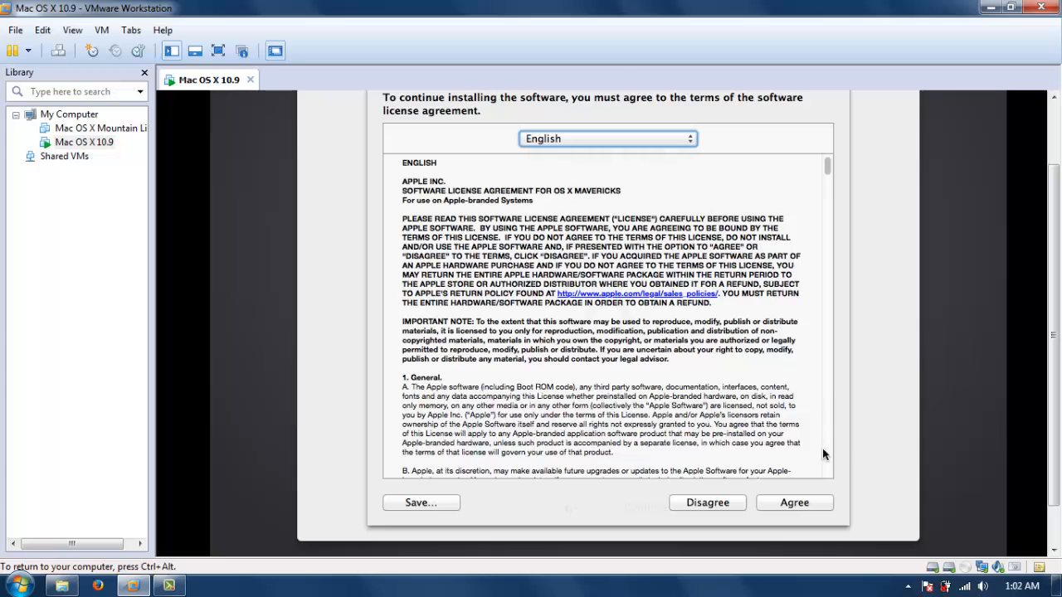
{"action": "left_click", "coordinate": [794, 503]}
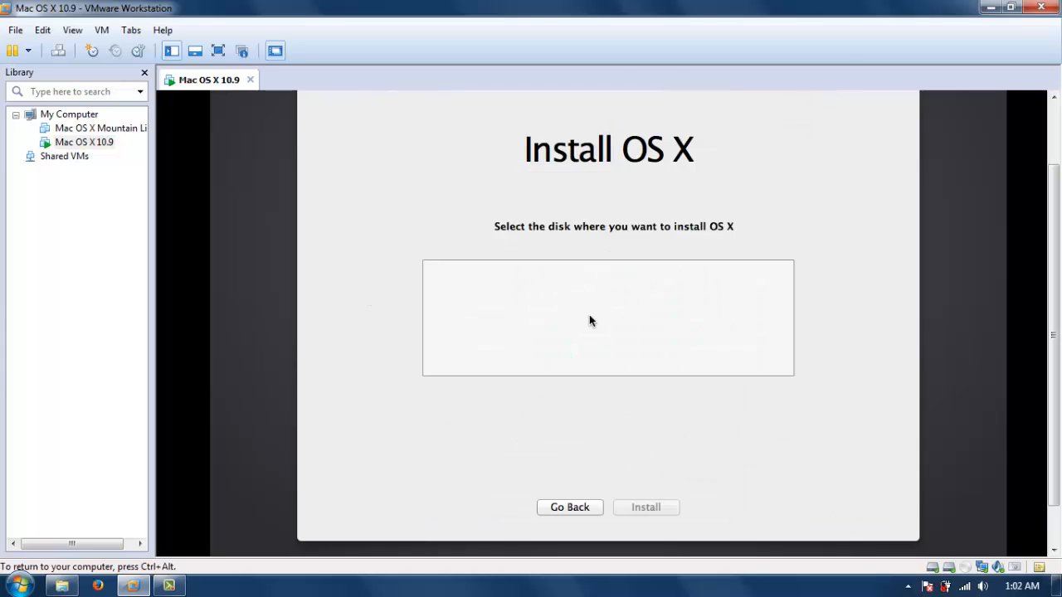
{"action": "key", "text": "ctrl+alt"}
{"action": "scroll", "coordinate": [621, 95], "scroll_direction": "up", "scroll_amount": 2}
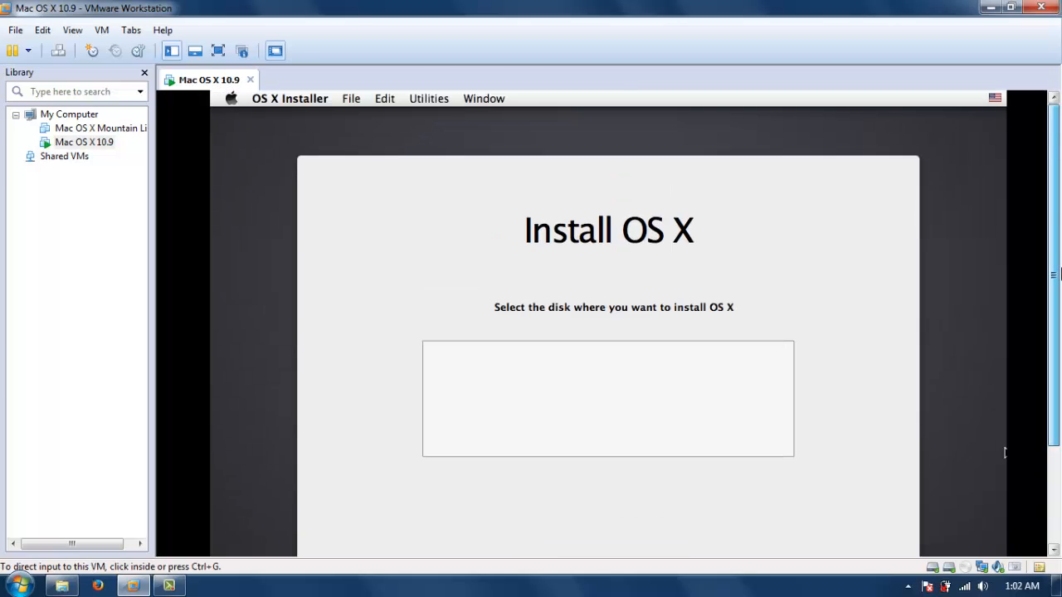
Open Disk Utility from the OS X installer's utilities.
{"action": "left_click", "coordinate": [409, 97]}
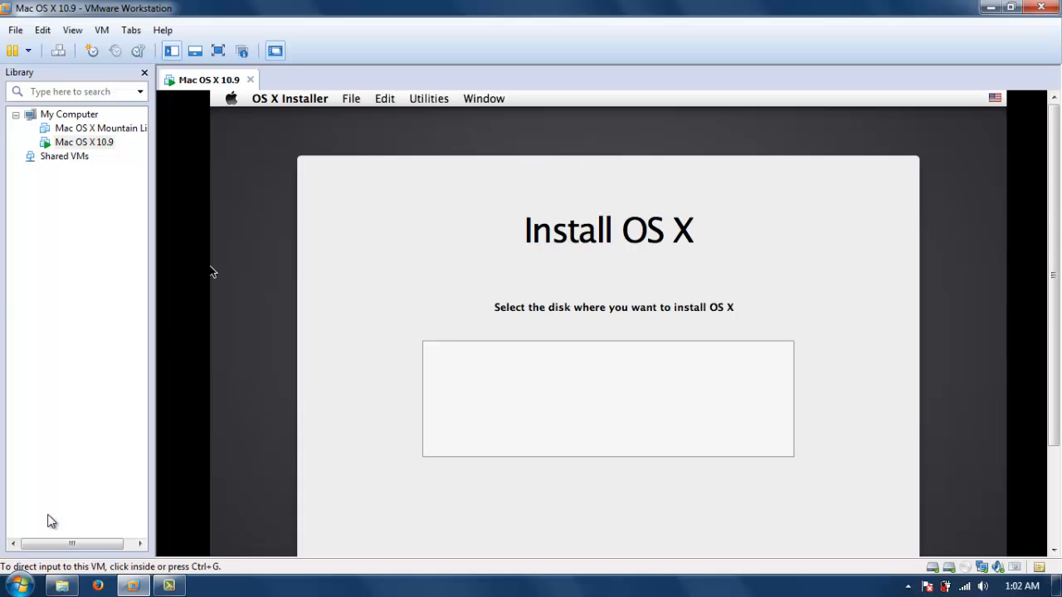
{"action": "left_click", "coordinate": [415, 98]}
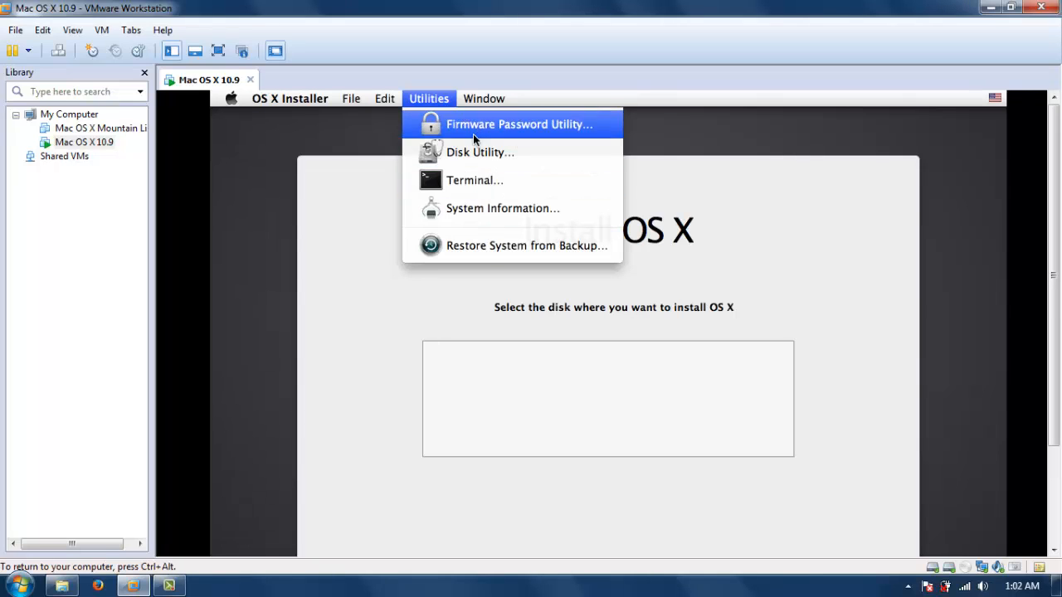
{"action": "left_click", "coordinate": [448, 152]}
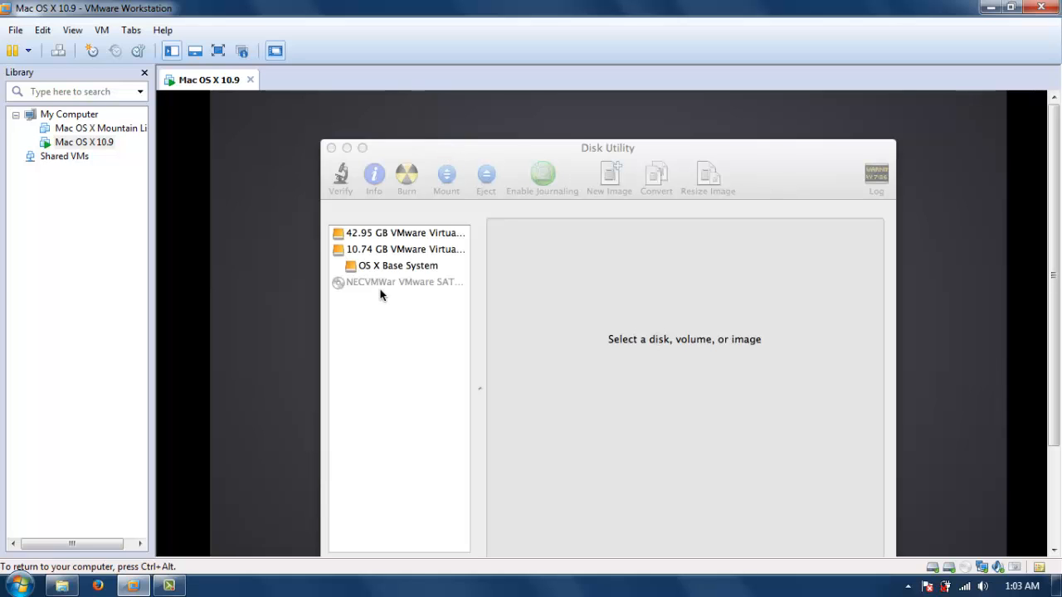
Set up a single-partition layout named Mavericks on the 42.95 GB VMware virtual disk.
{"action": "left_click", "coordinate": [393, 240]}
{"action": "left_click", "coordinate": [395, 239]}
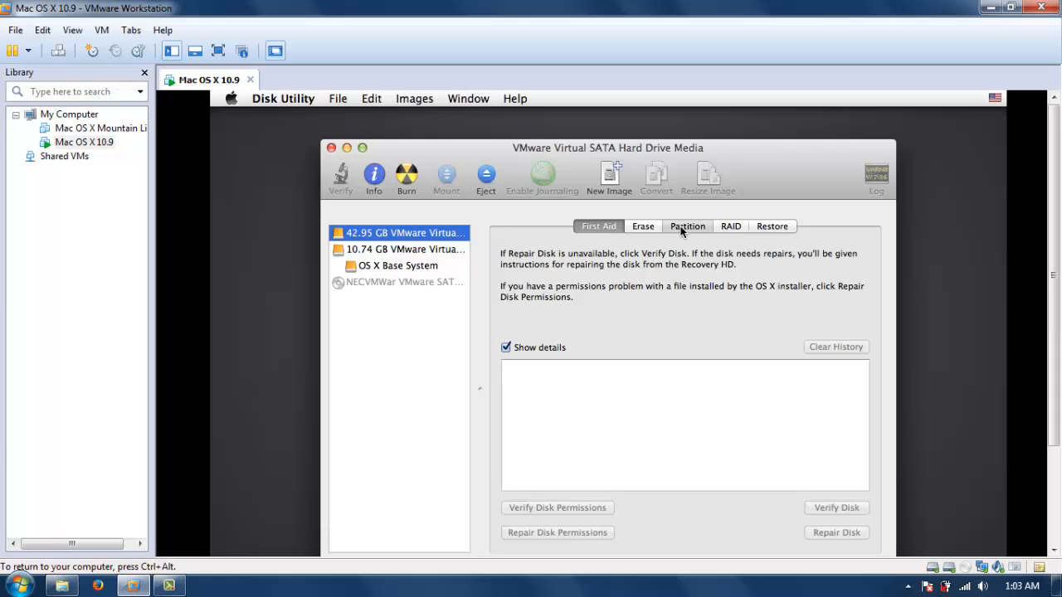
{"action": "left_click", "coordinate": [680, 226]}
{"action": "left_click", "coordinate": [581, 275]}
{"action": "left_click", "coordinate": [572, 288]}
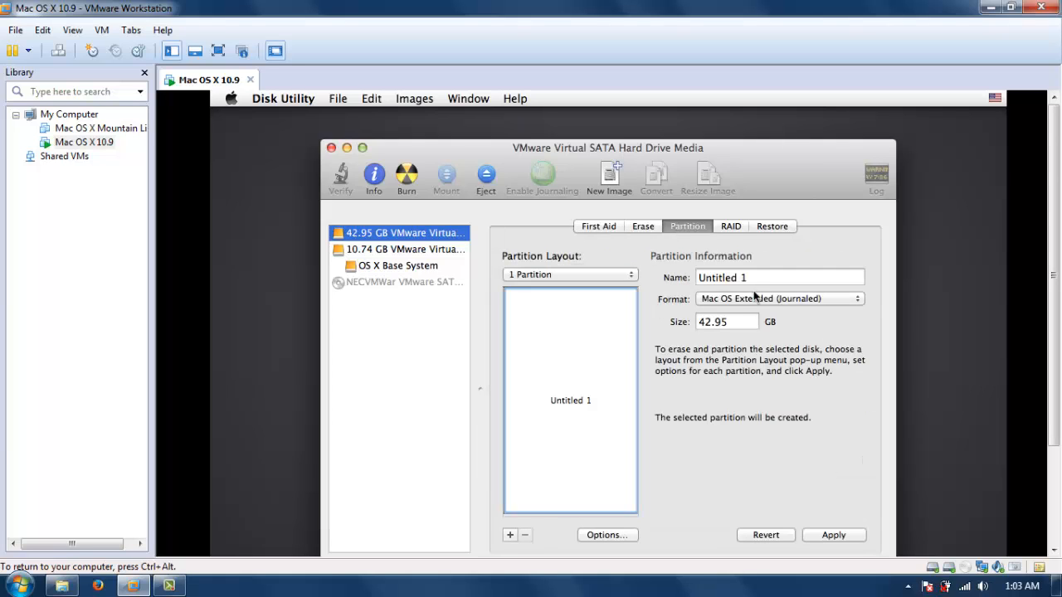
{"action": "left_click", "coordinate": [748, 278]}
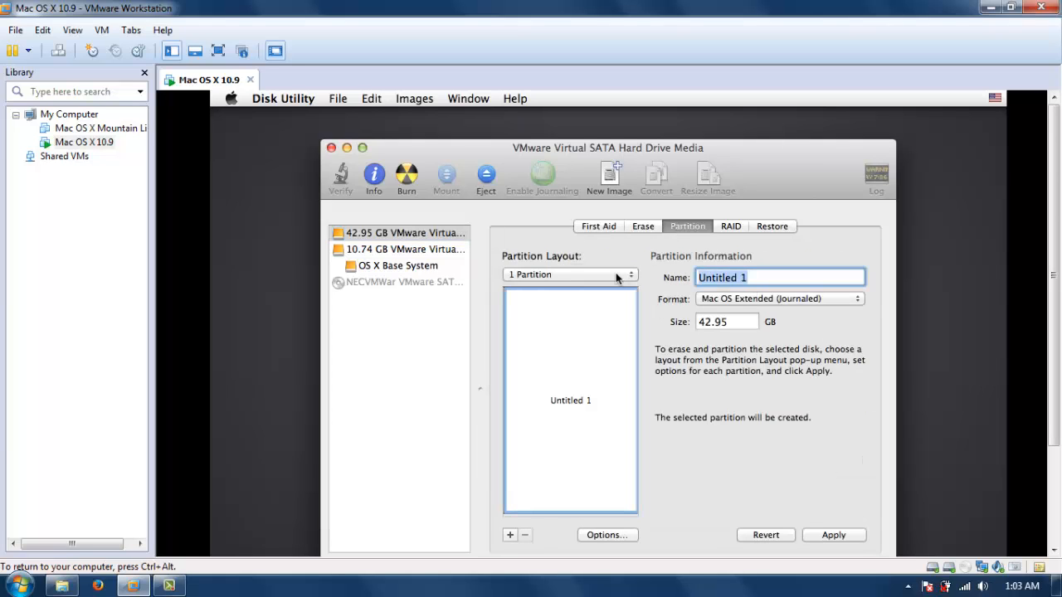
{"action": "type", "text": "Mavericks"}
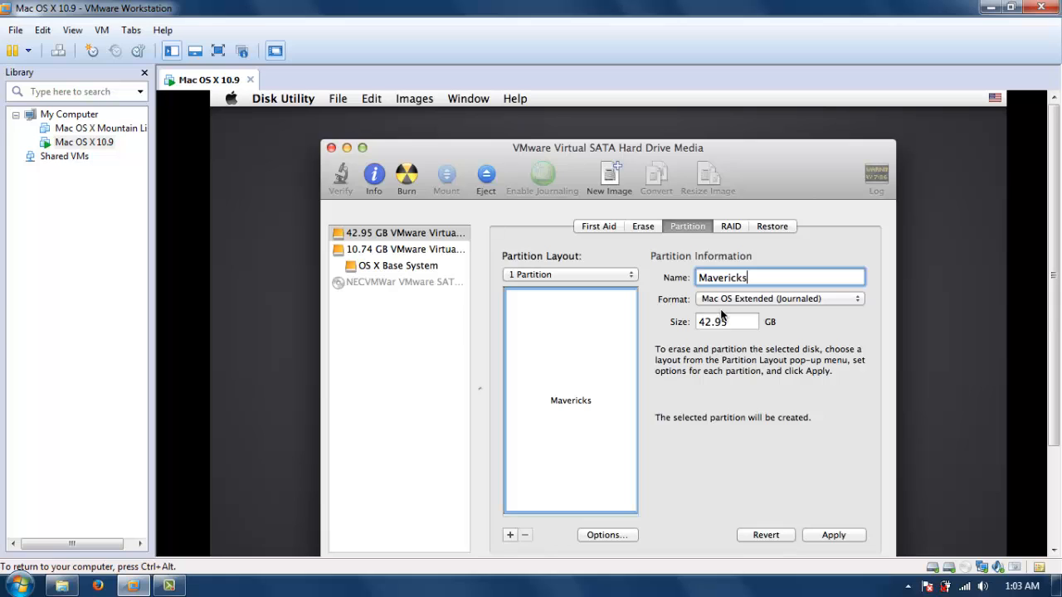
Apply the new partition layout and confirm partitioning the disk.
{"action": "left_click", "coordinate": [614, 536]}
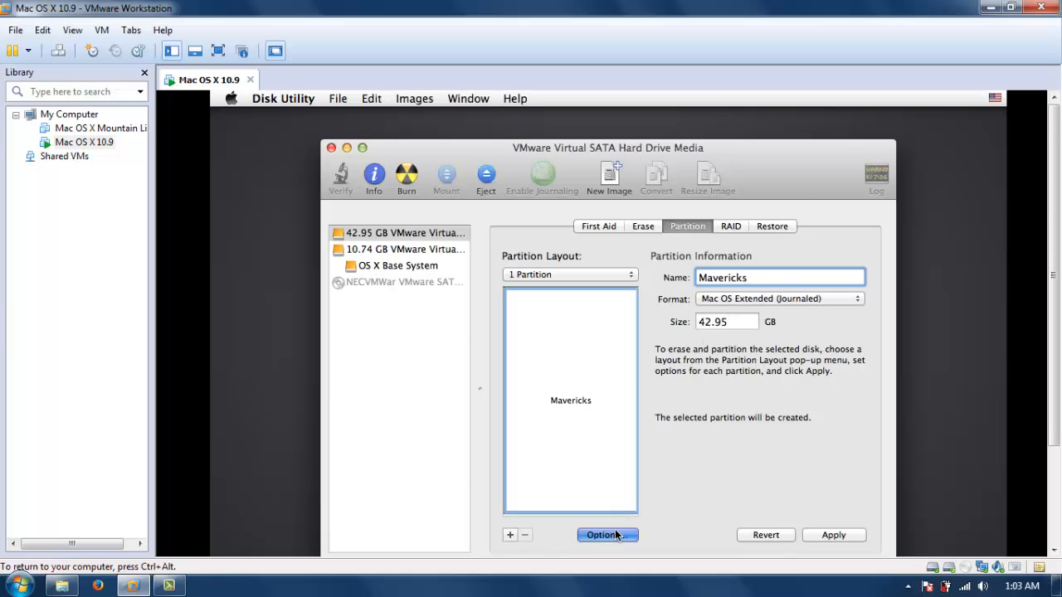
{"action": "left_click", "coordinate": [752, 452]}
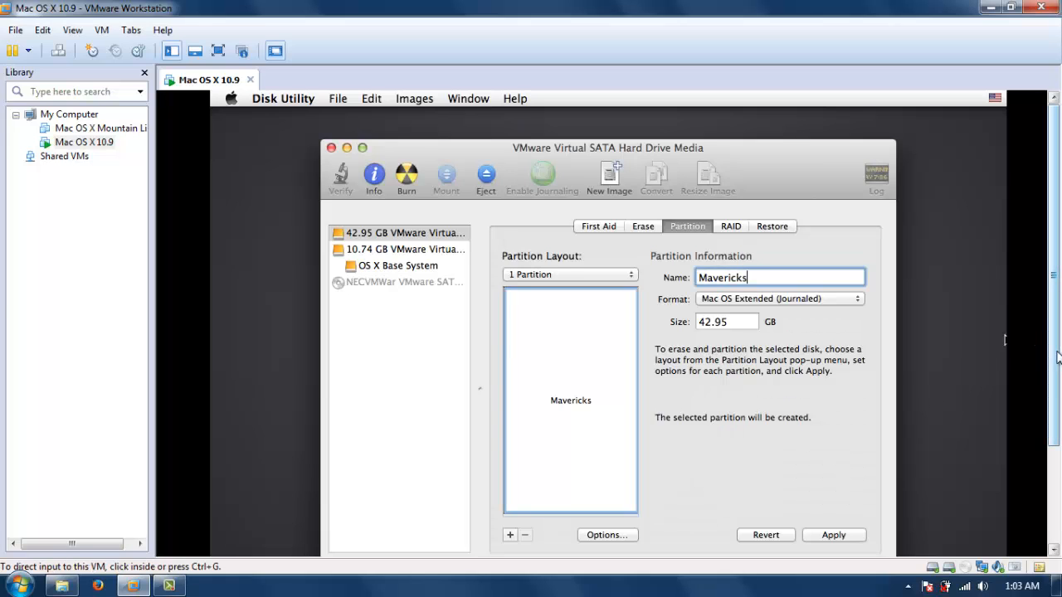
{"action": "scroll", "coordinate": [1056, 356], "scroll_direction": "down", "scroll_amount": 2}
{"action": "left_click", "coordinate": [833, 489]}
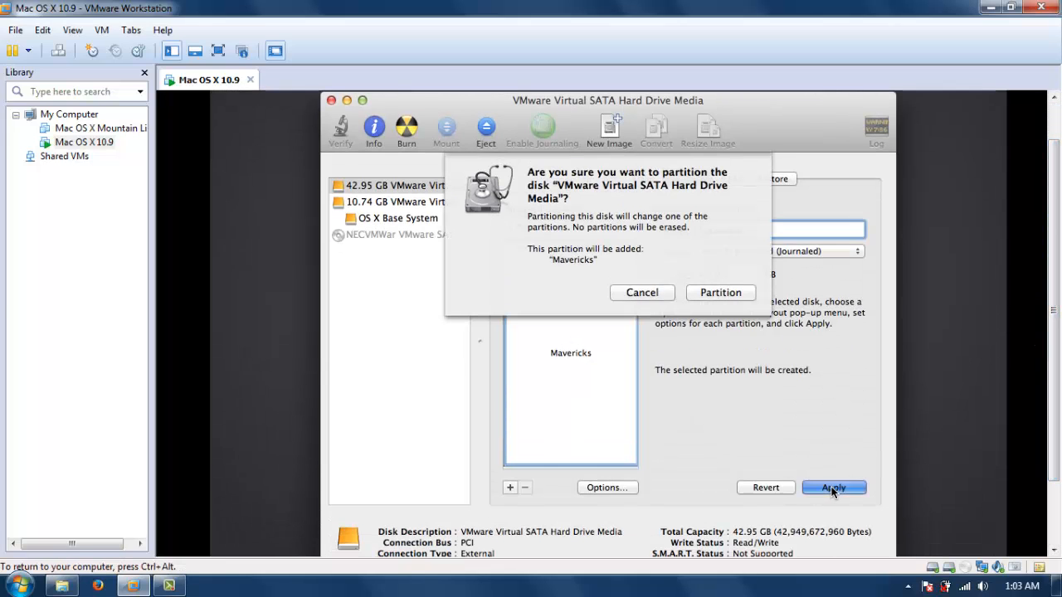
{"action": "left_click", "coordinate": [735, 294]}
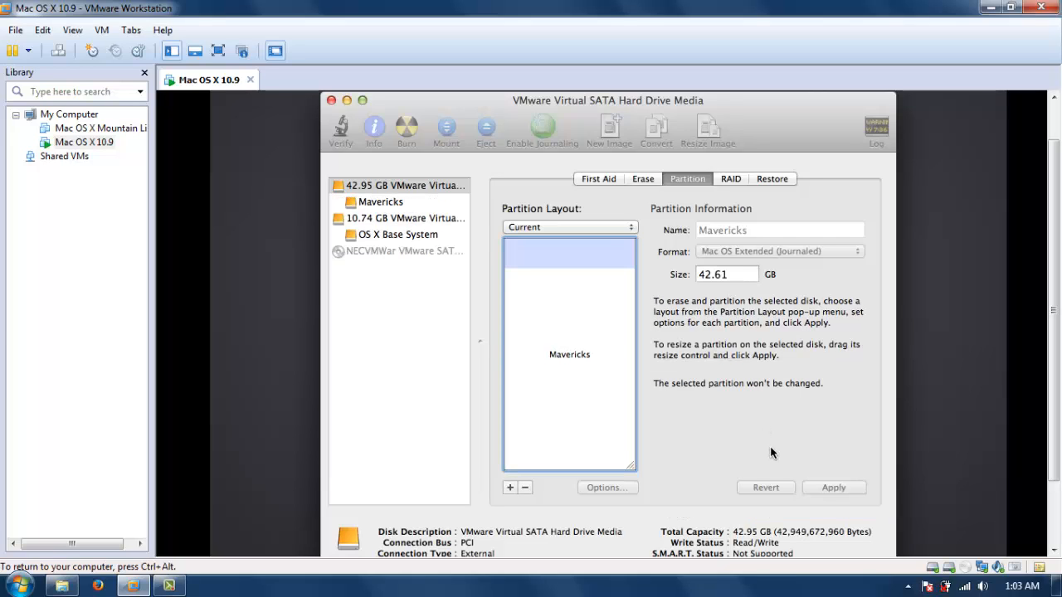
Close Disk Utility and select the Mavericks disk as the installation target.
{"action": "left_click", "coordinate": [331, 100]}
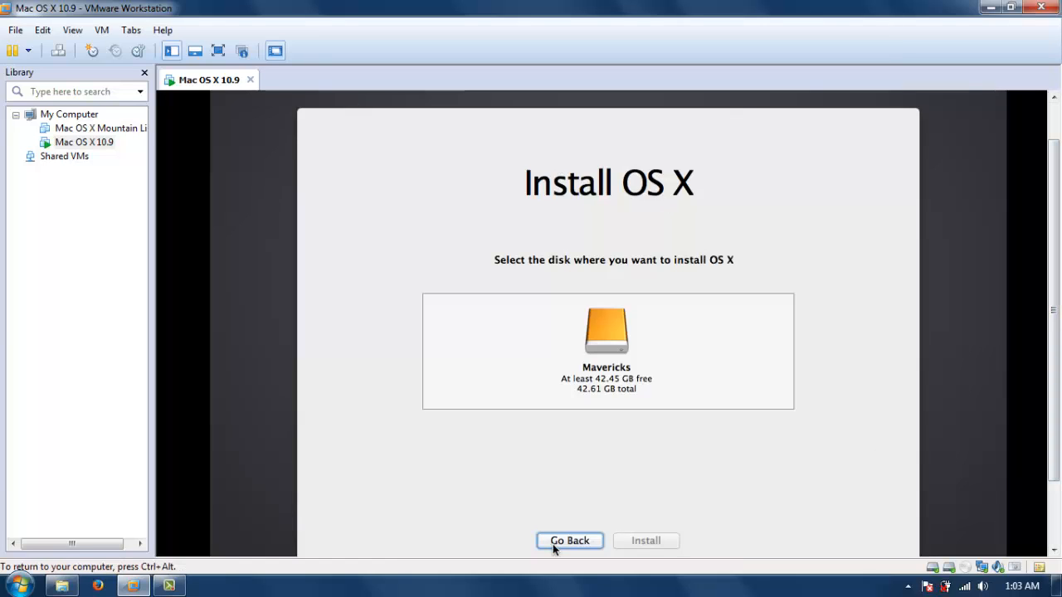
{"action": "left_click", "coordinate": [594, 332]}
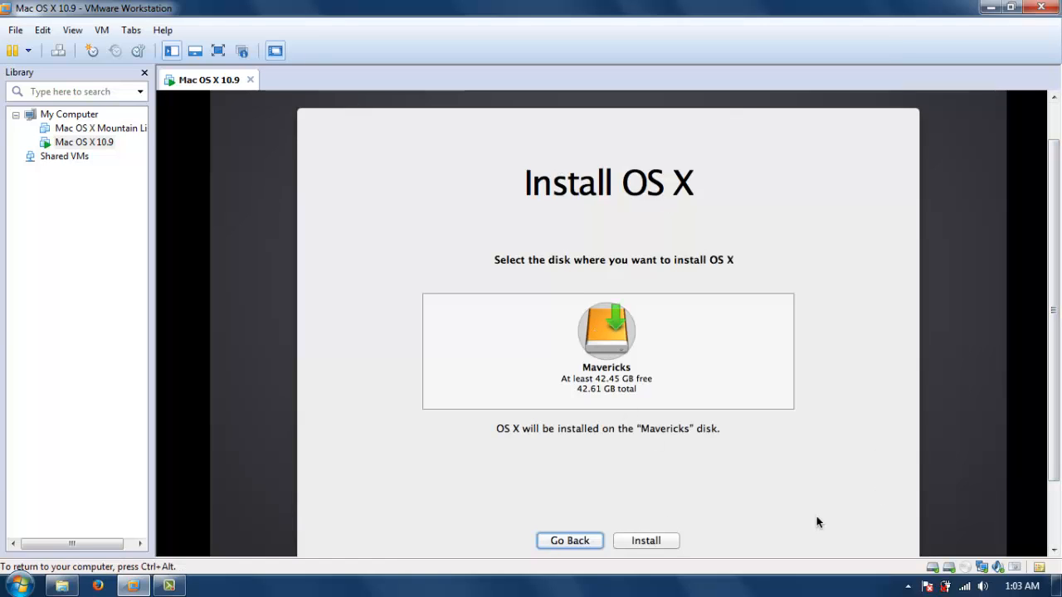
{"action": "left_click_drag", "start_coordinate": [1052, 334], "coordinate": [1053, 346]}
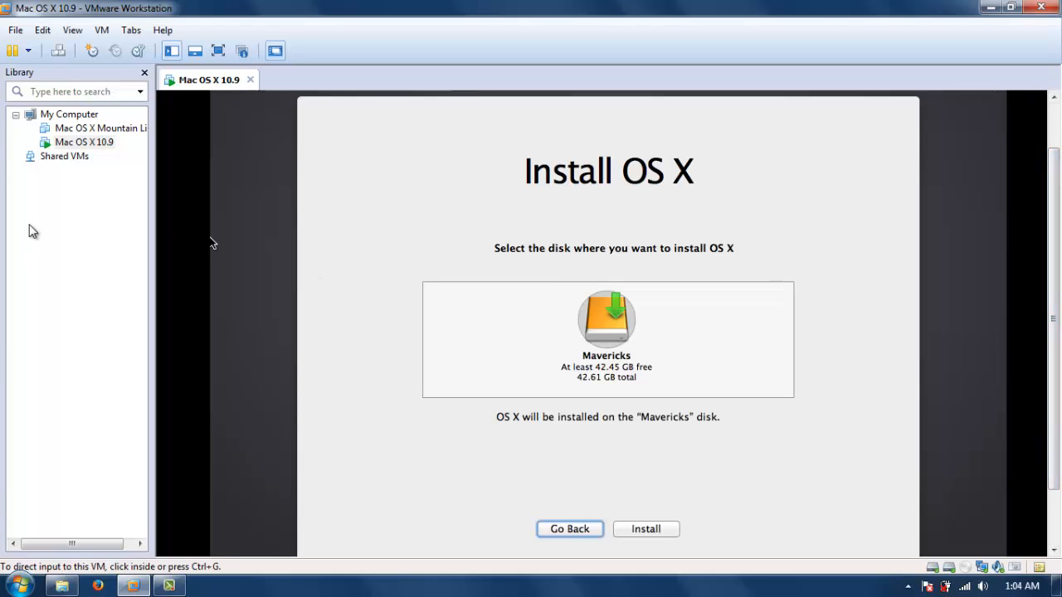
Browse the host's Documents VM folders for the Mac OS X 10.9 and Mountain Lion virtual machine files.
{"action": "left_click", "coordinate": [473, 313]}
{"action": "key", "text": "ctrl+alt"}
{"action": "key", "text": "super"}
{"action": "left_click", "coordinate": [245, 276]}
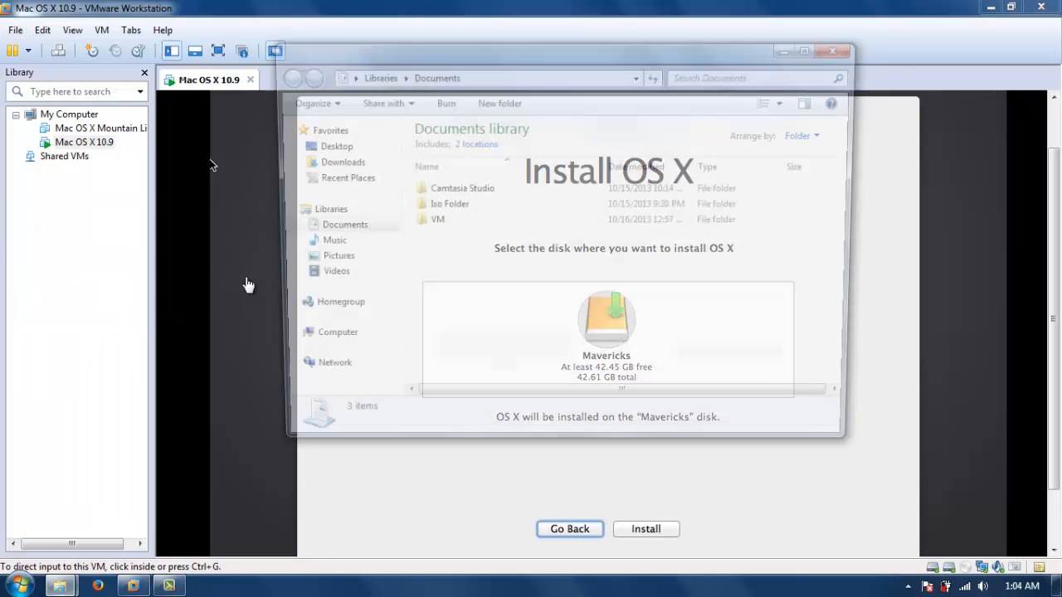
{"action": "double_click", "coordinate": [429, 223]}
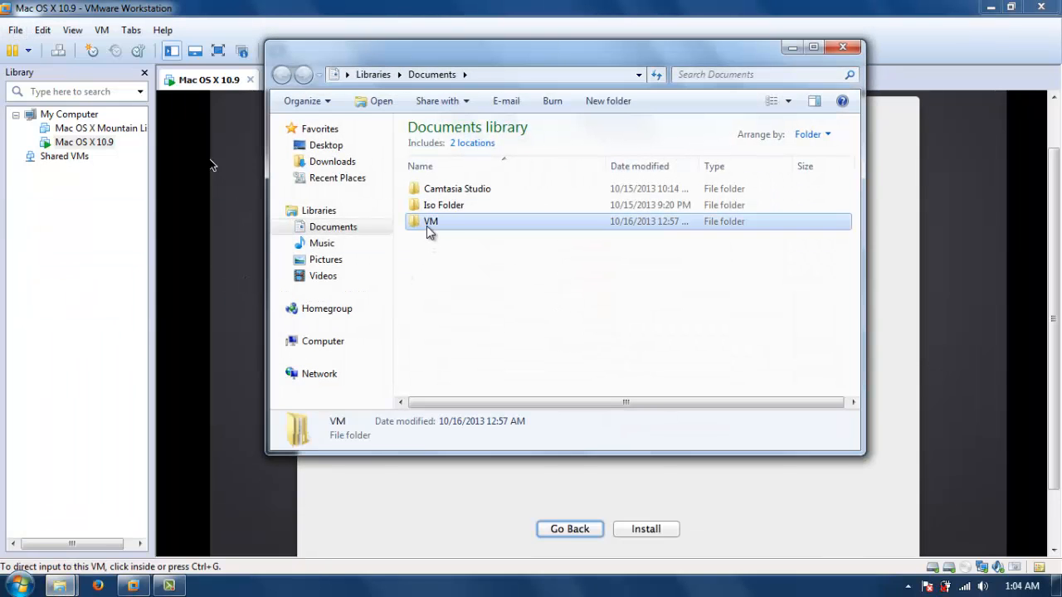
{"action": "double_click", "coordinate": [444, 189]}
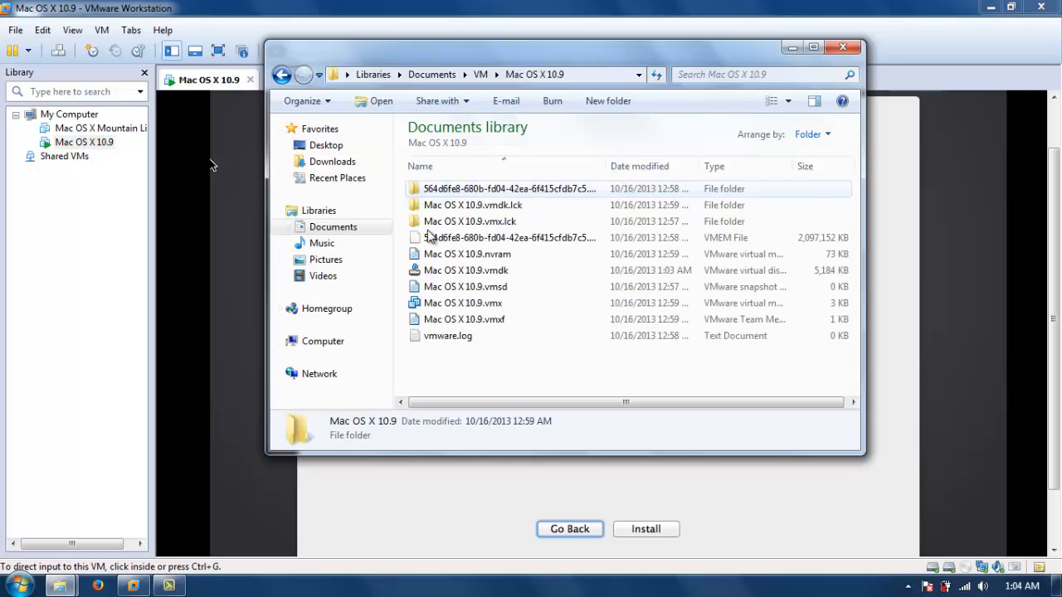
{"action": "left_click", "coordinate": [282, 74]}
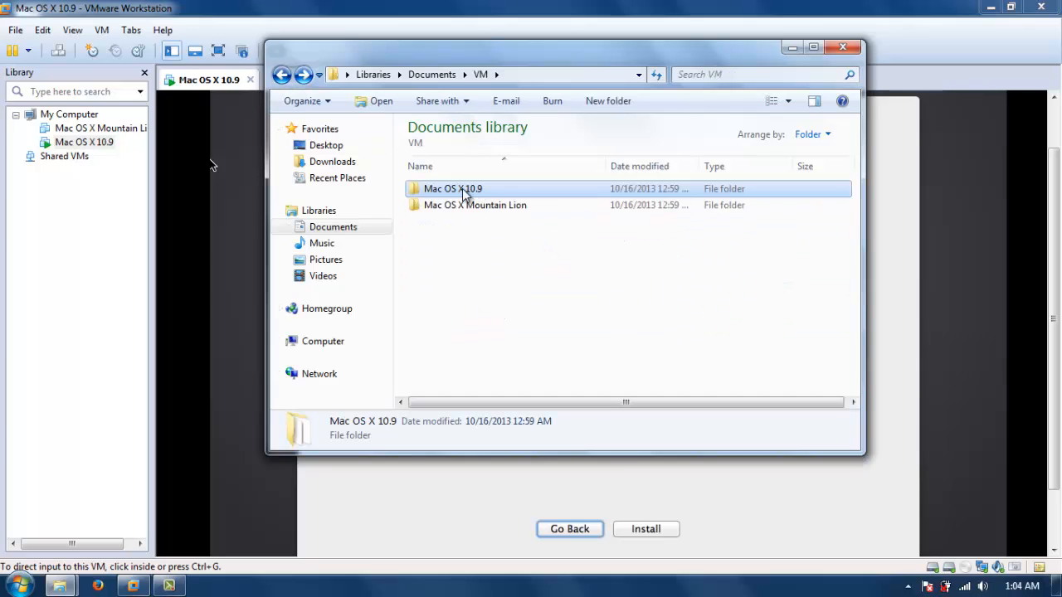
{"action": "double_click", "coordinate": [457, 206]}
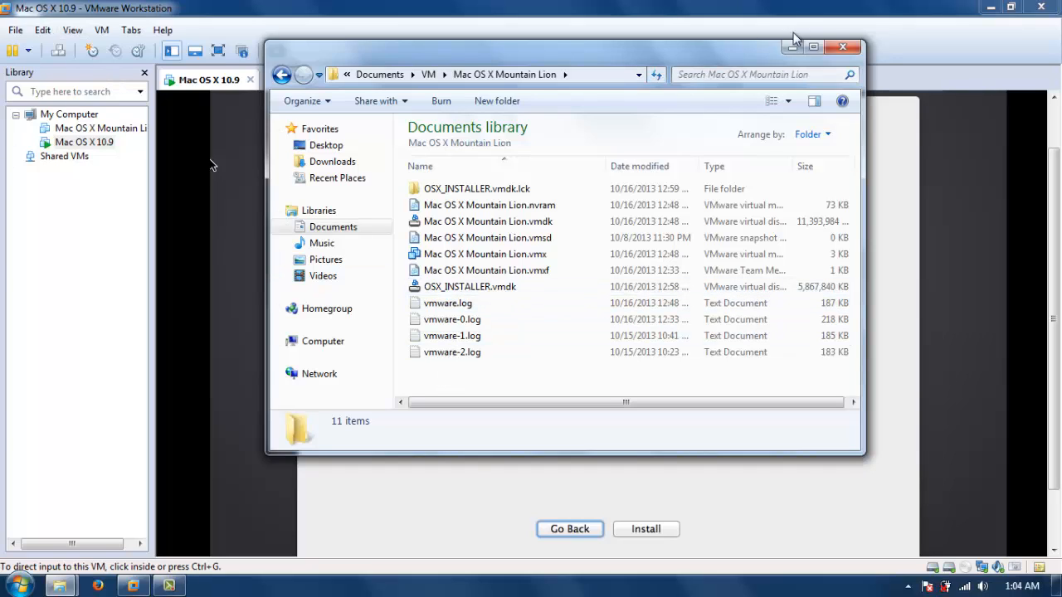
{"action": "left_click", "coordinate": [842, 46]}
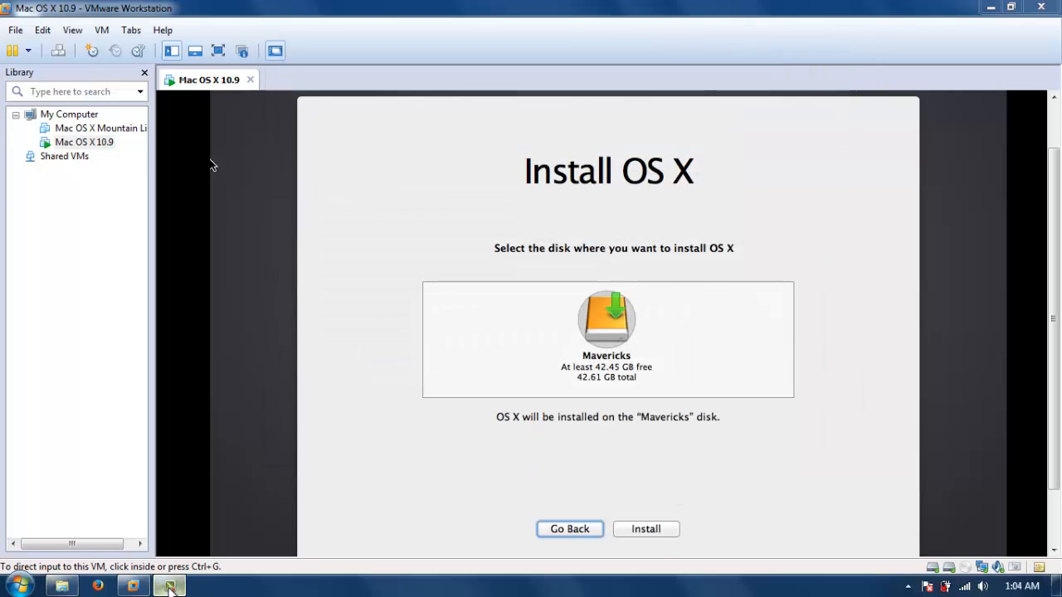